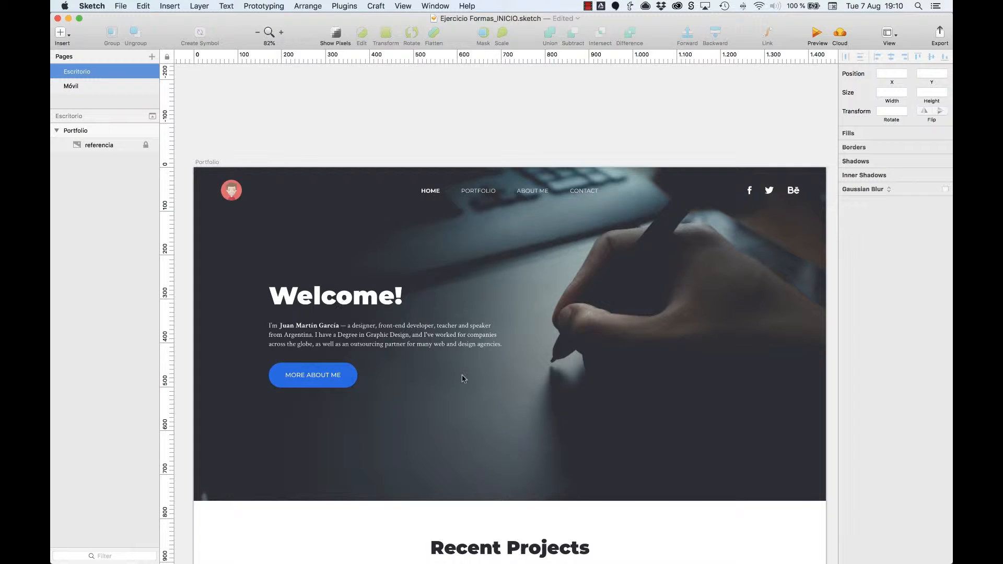
Draw a 1440 by 761 rectangle over the hero section and move its layer below the referencia layer.
{"action": "scroll", "coordinate": [464, 379], "scroll_direction": "down", "scroll_amount": 10}
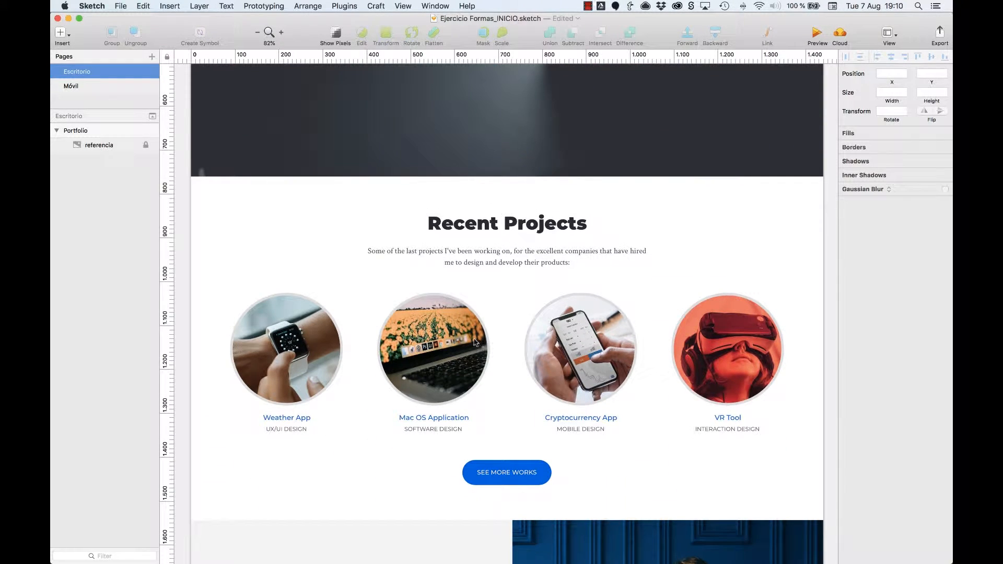
{"action": "scroll", "coordinate": [626, 346], "scroll_direction": "down", "scroll_amount": 10}
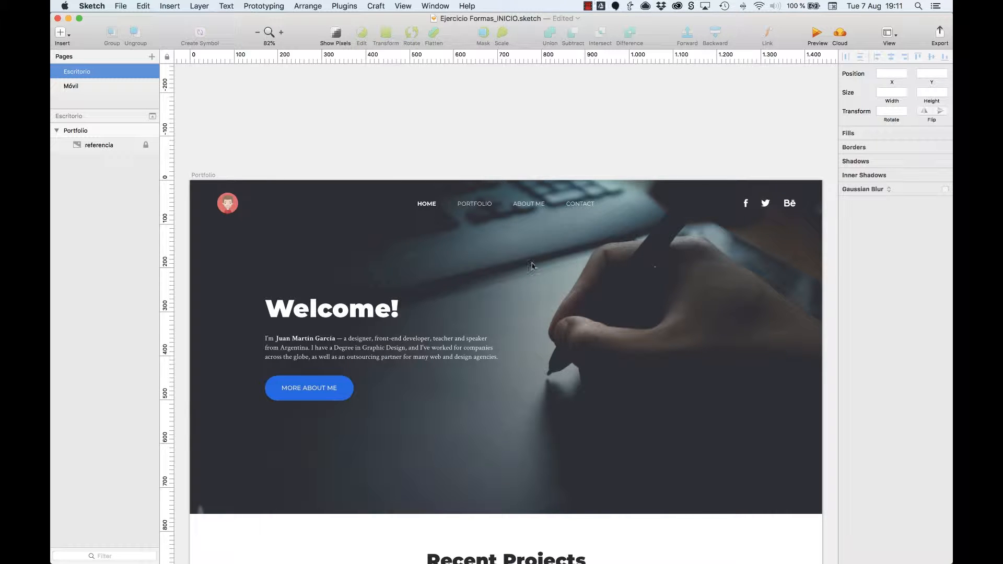
{"action": "key", "text": "r"}
{"action": "mouse_move", "coordinate": [198, 183]}
{"action": "left_mouse_down"}
{"action": "mouse_move", "coordinate": [637, 378]}
{"action": "mouse_move", "coordinate": [828, 517]}
{"action": "left_mouse_up"}
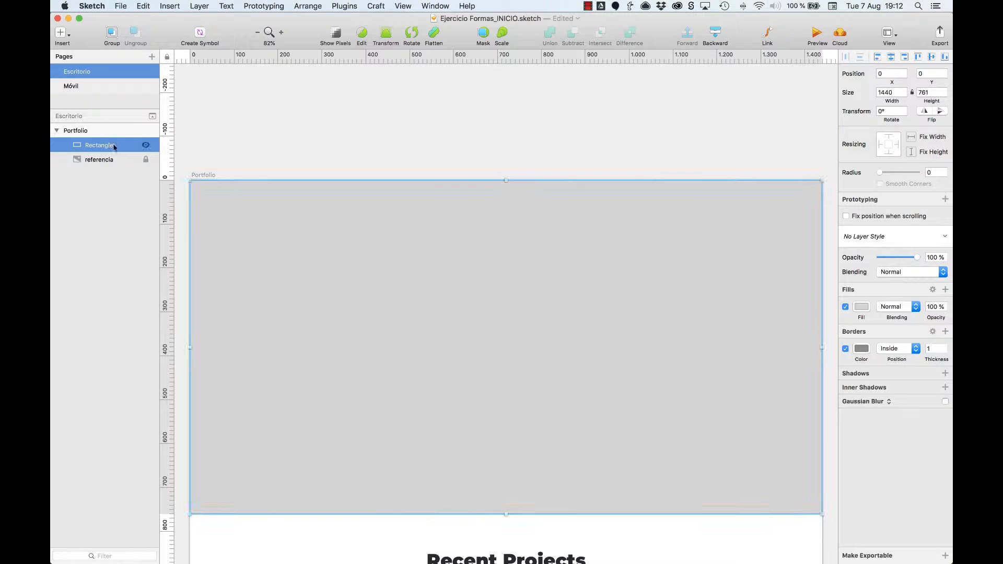
{"action": "left_click_drag", "start_coordinate": [116, 144], "coordinate": [128, 163]}
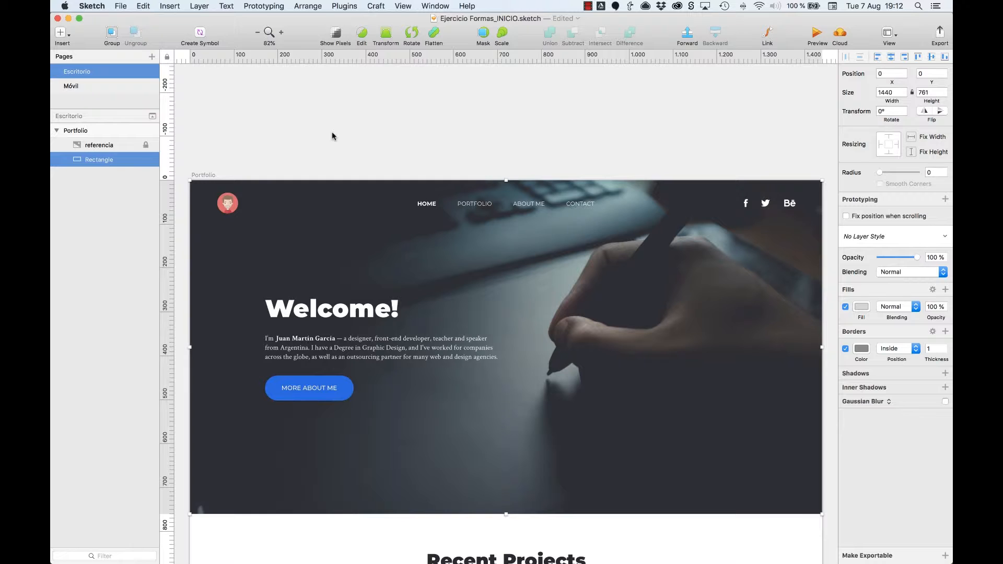
{"action": "left_click", "coordinate": [331, 132]}
Draw a 52 by 52 circle over the avatar logo in the page header.
{"action": "key", "text": "o"}
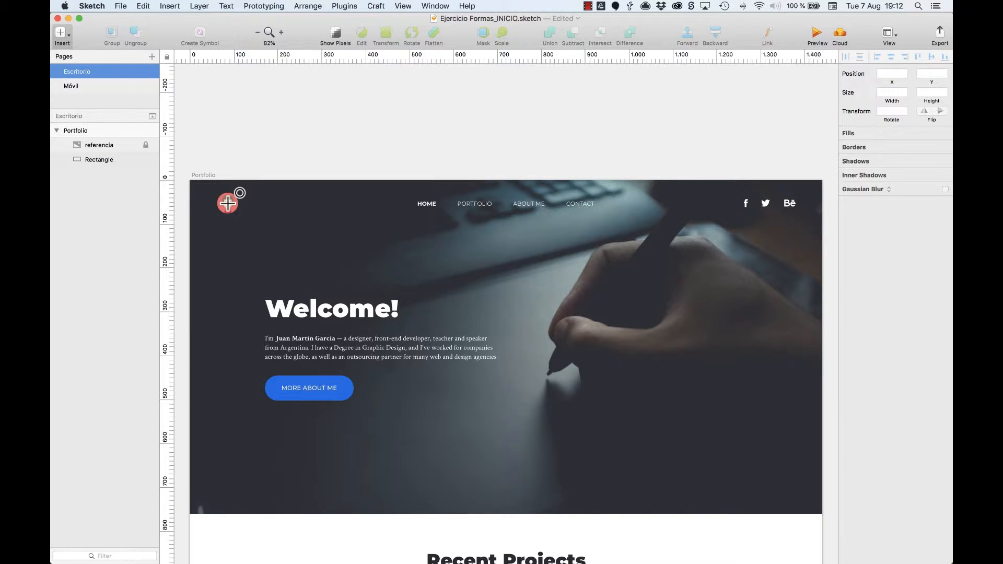
{"action": "left_click_drag", "start_coordinate": [228, 203], "coordinate": [238, 195]}
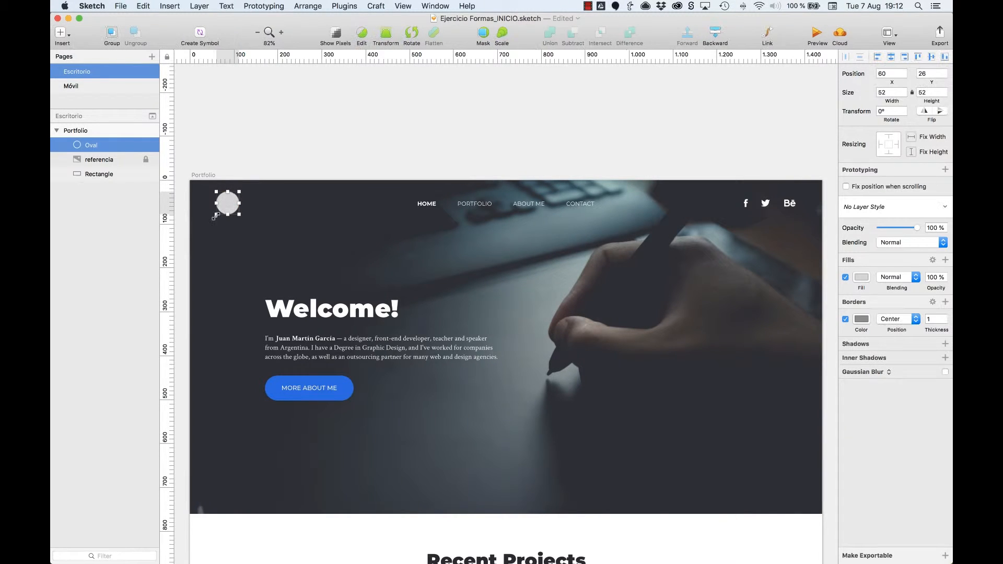
{"action": "key", "text": "Escape"}
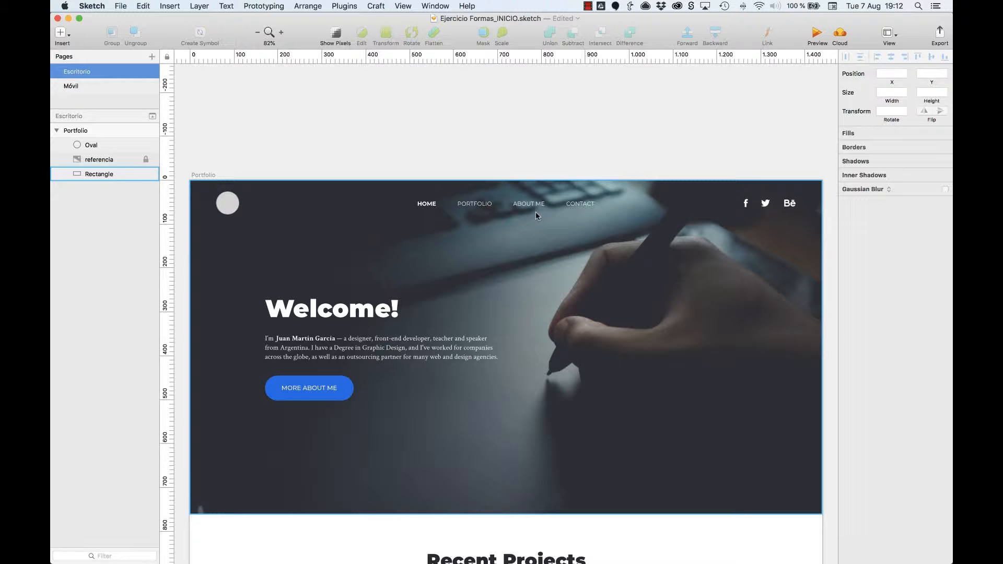
Draw a 56 by 22 rectangle over the HOME menu item and duplicate it three times along the menu row.
{"action": "key", "text": "r"}
{"action": "left_click_drag", "start_coordinate": [417, 198], "coordinate": [549, 205]}
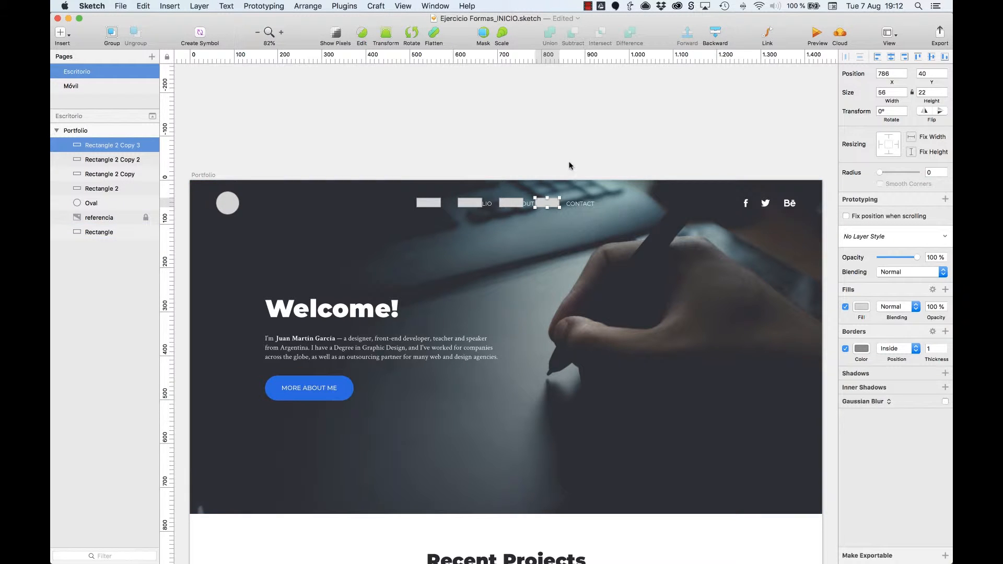
{"action": "left_click", "coordinate": [499, 161]}
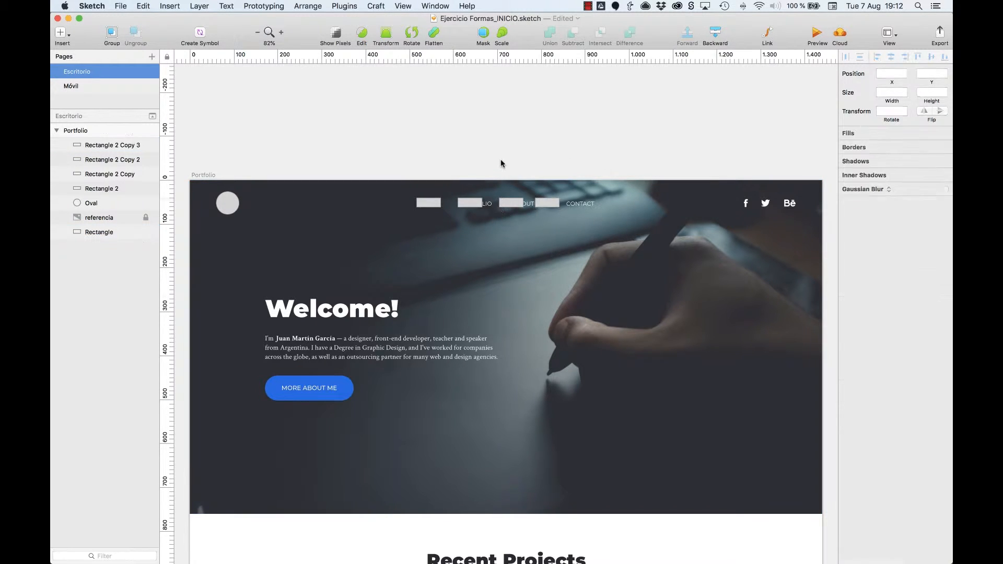
Nudge the fourth menu rectangle so that it sits 24 px from the third one.
{"action": "left_click_drag", "start_coordinate": [402, 170], "coordinate": [610, 240]}
{"action": "left_click", "coordinate": [602, 308]}
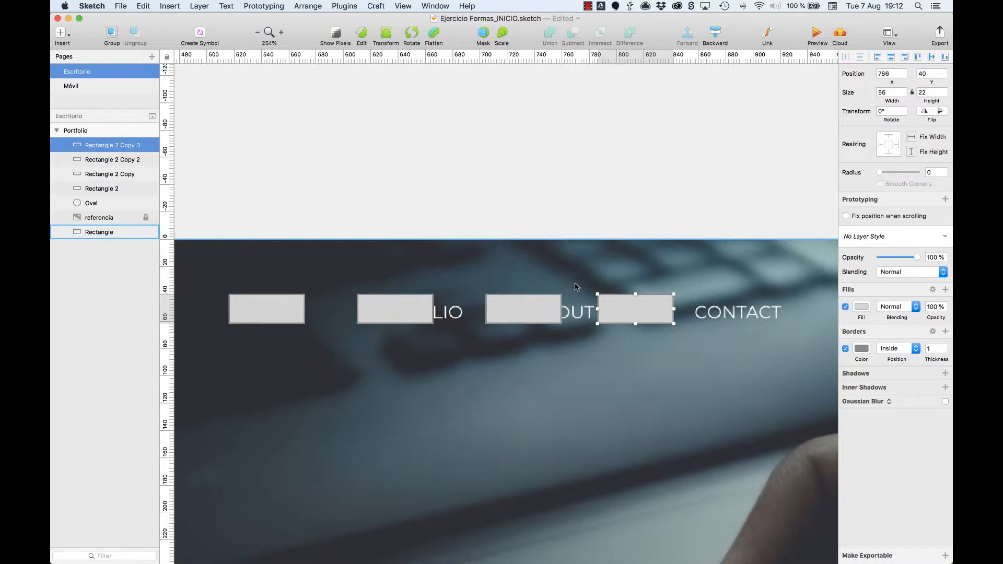
{"action": "key", "text": "alt"}
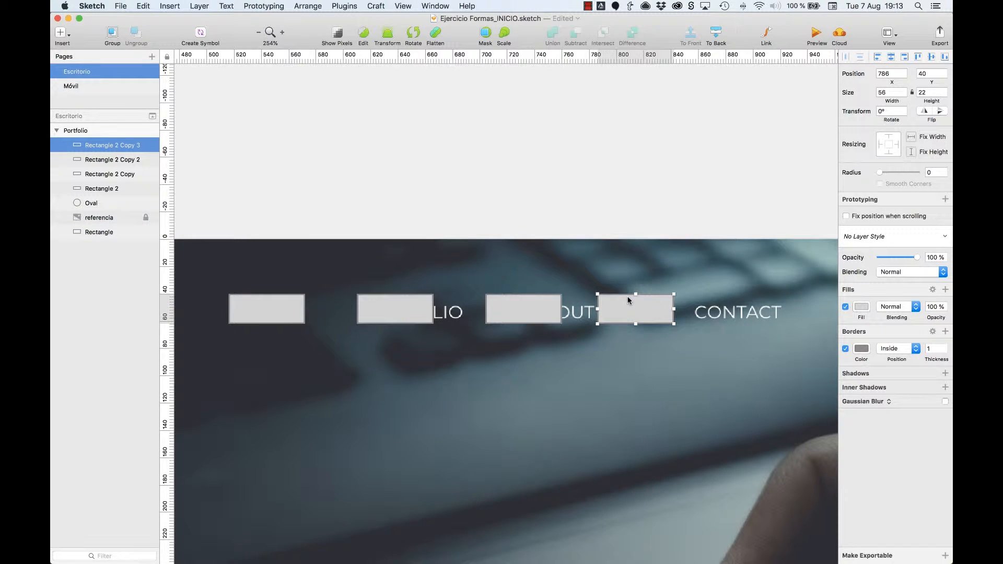
{"action": "scroll", "coordinate": [546, 316], "scroll_direction": "up", "scroll_amount": 1}
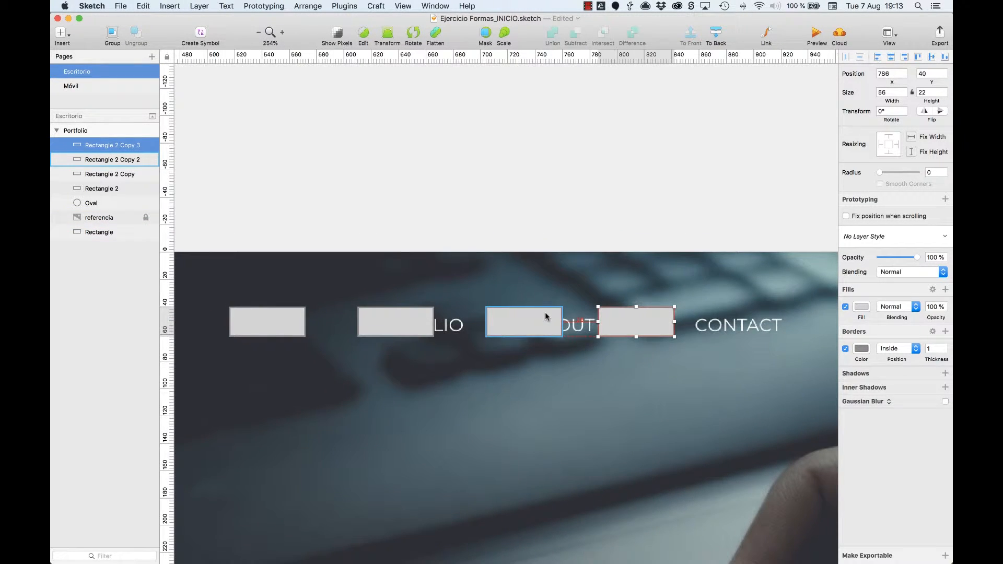
{"action": "key", "text": "super+plus"}
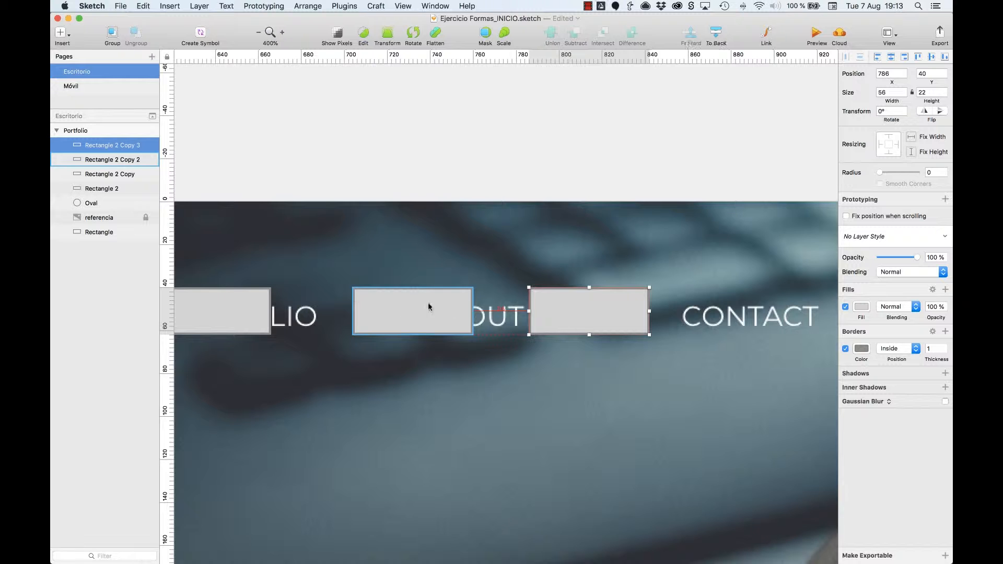
{"action": "scroll", "coordinate": [557, 306], "scroll_direction": "left", "scroll_amount": 5}
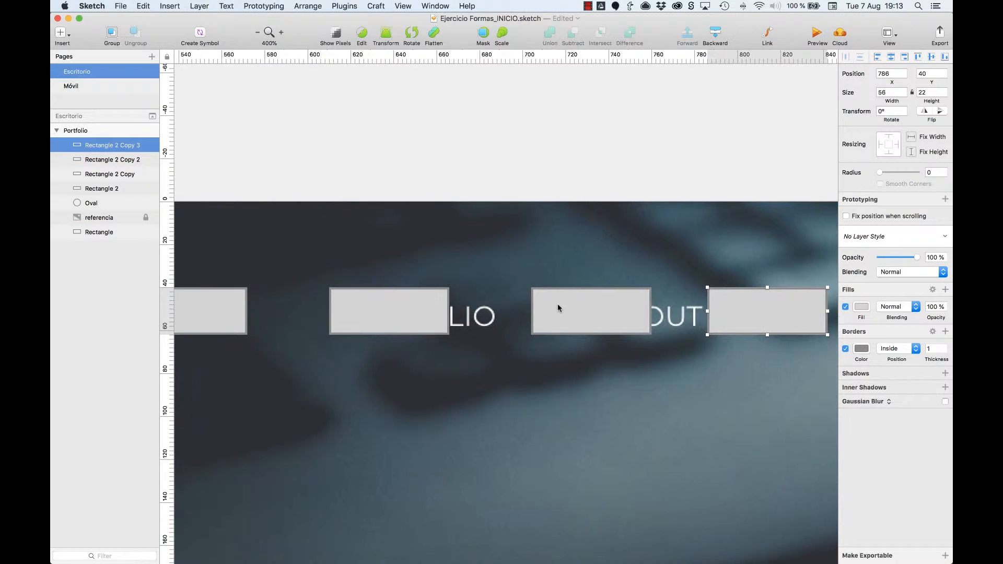
{"action": "scroll", "coordinate": [557, 306], "scroll_direction": "right", "scroll_amount": 2}
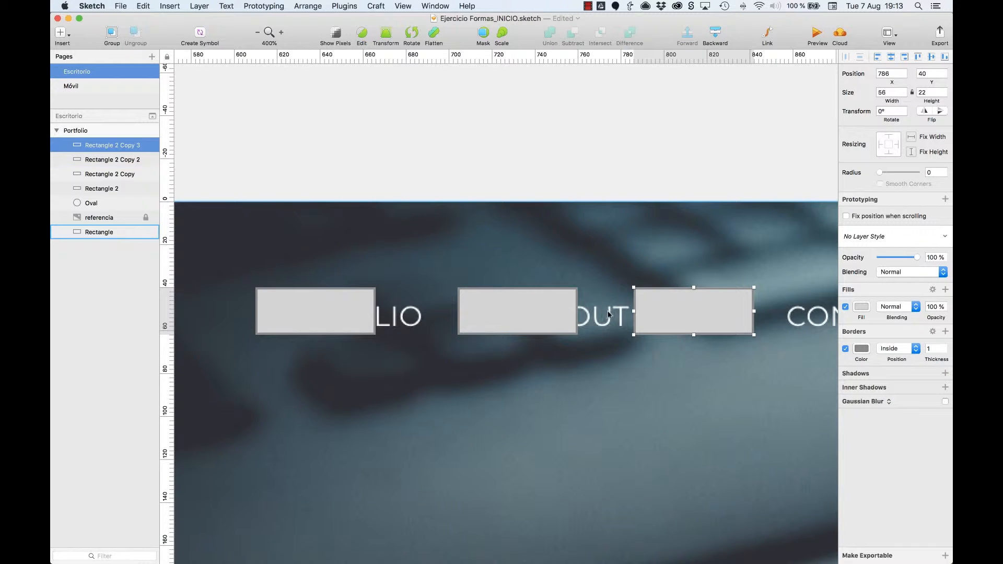
{"action": "key", "text": "Left"}
{"action": "key", "text": "Left"}
{"action": "key", "text": "Right"}
{"action": "key", "text": "Right"}
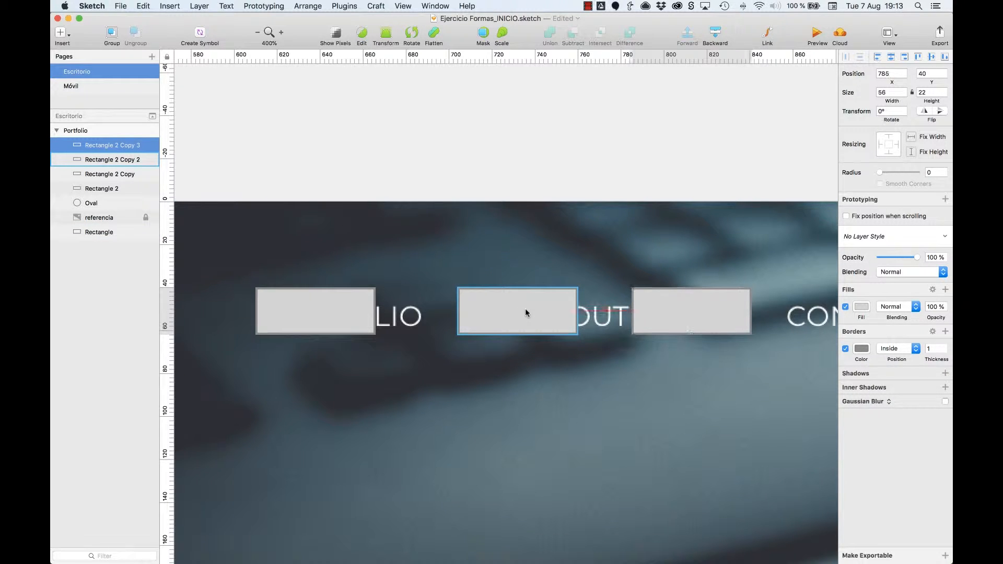
{"action": "key", "text": "Left"}
{"action": "key", "text": "Left"}
{"action": "left_click", "coordinate": [607, 174]}
Nudge the third and fourth menu rectangles together until they are 24 px from the second one.
{"action": "scroll", "coordinate": [607, 174], "scroll_direction": "left", "scroll_amount": 5}
{"action": "scroll", "coordinate": [608, 174], "scroll_direction": "right", "scroll_amount": 3}
{"action": "left_click", "coordinate": [692, 310]}
{"action": "left_click", "coordinate": [585, 313], "text": "shift"}
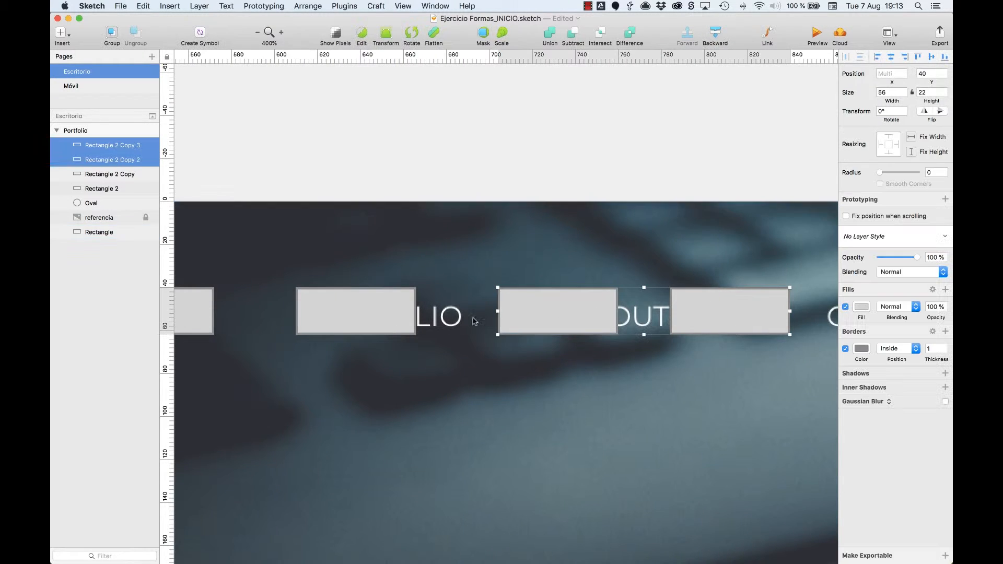
{"action": "key", "text": "alt"}
{"action": "scroll", "coordinate": [426, 286], "scroll_direction": "up", "scroll_amount": 5}
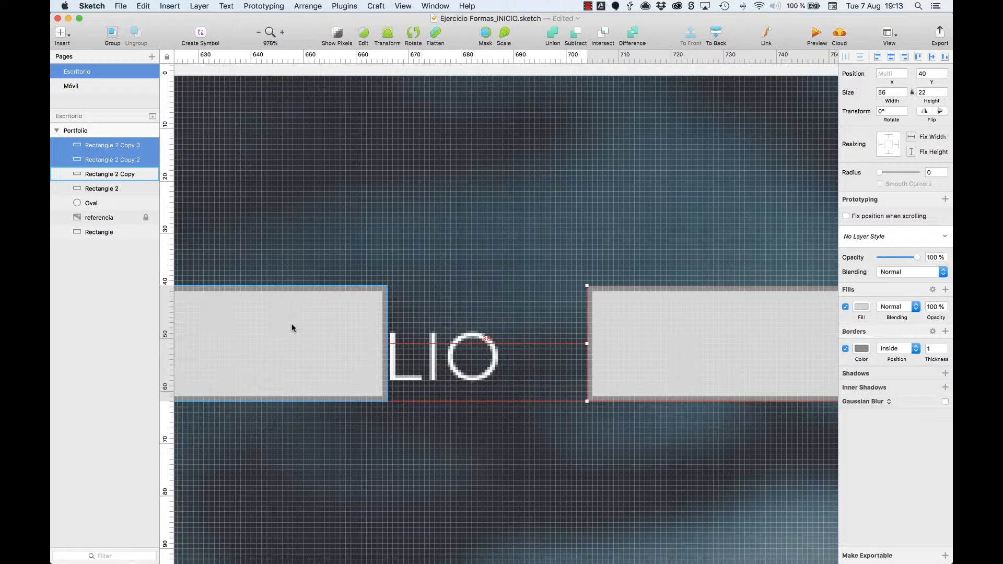
{"action": "key", "text": "Left"}
{"action": "key", "text": "Left"}
{"action": "key", "text": "Left"}
{"action": "key", "text": "Left"}
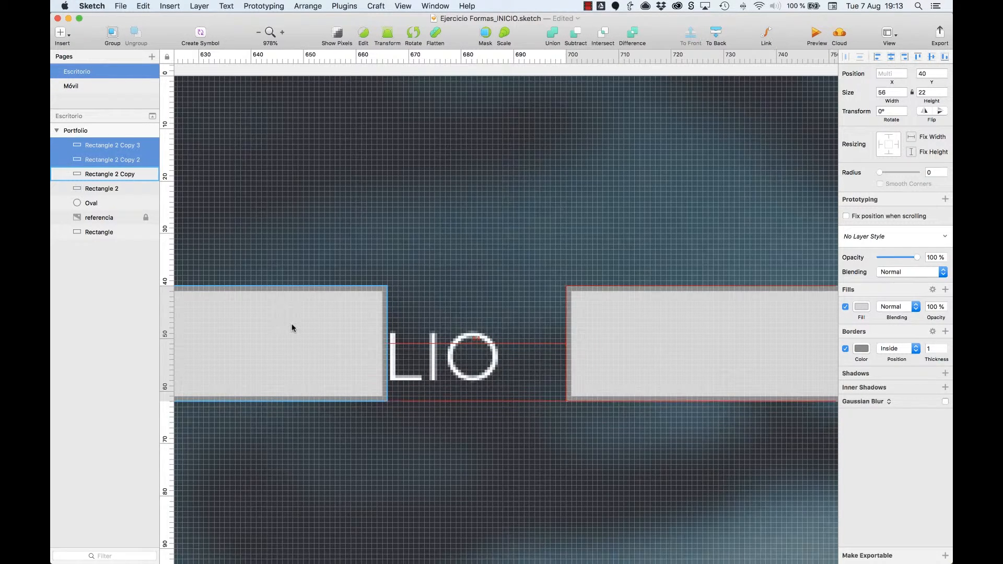
{"action": "key", "text": "Left"}
{"action": "key", "text": "Left"}
{"action": "key", "text": "Left"}
{"action": "key", "text": "Left"}
{"action": "key", "text": "Left"}
{"action": "key", "text": "Left"}
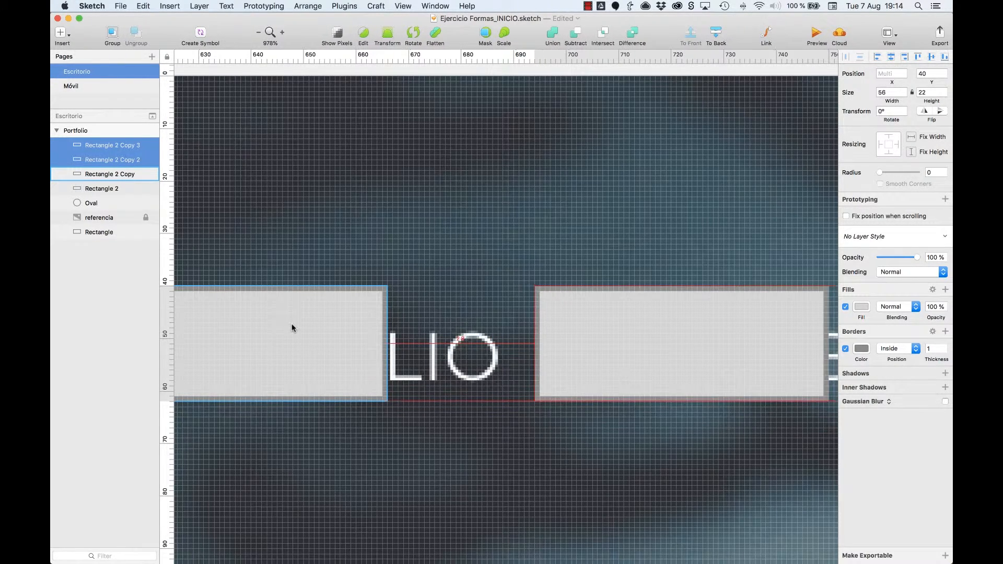
{"action": "key", "text": "Left"}
{"action": "key", "text": "Left"}
{"action": "key", "text": "Left"}
{"action": "key", "text": "Left"}
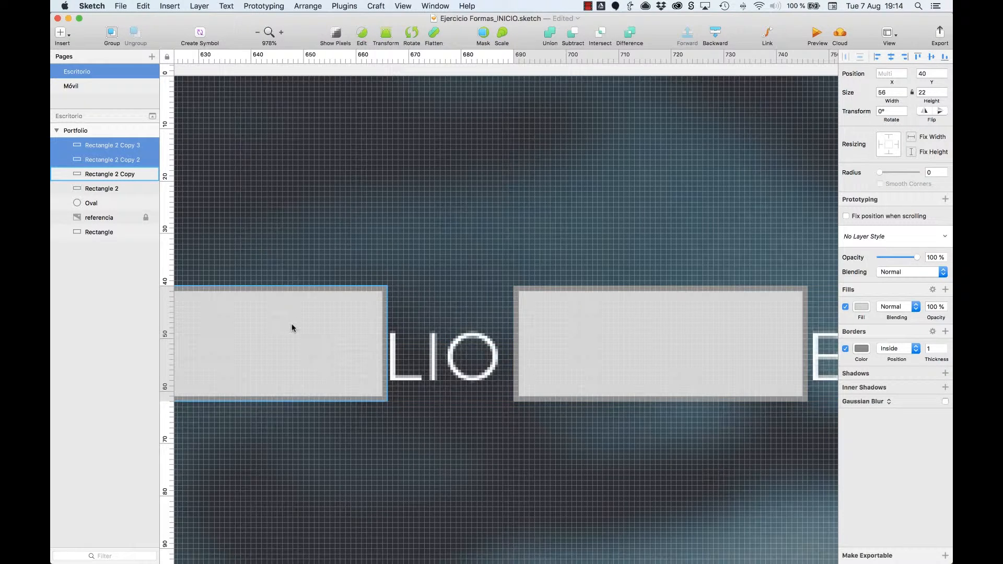
Try shifting the third and fourth menu rectangles back and forth in 10 px jumps.
{"action": "key", "text": "shift+Right"}
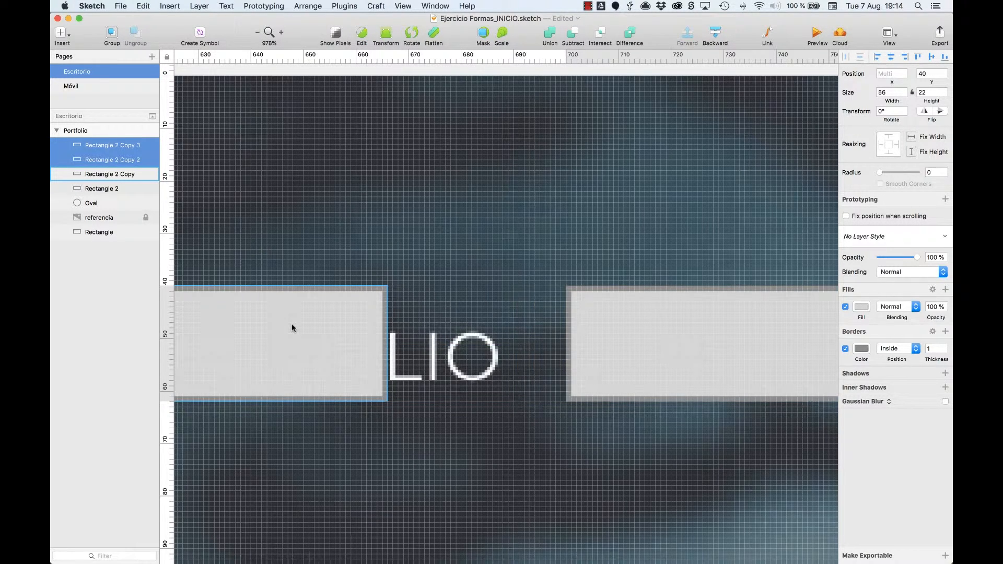
{"action": "key", "text": "shift+Left"}
{"action": "key", "text": "shift+Right"}
{"action": "key", "text": "shift+Left"}
{"action": "key", "text": "alt"}
{"action": "key", "text": "shift+Right"}
{"action": "key", "text": "shift+Left"}
{"action": "key", "text": "alt"}
{"action": "key", "text": "shift+Right"}
{"action": "key", "text": "alt"}
{"action": "key", "text": "shift+Left"}
Add the second menu rectangle to the selection and nudge all three to 24 px from the first one.
{"action": "key", "text": "super+minus"}
{"action": "key", "text": "super+minus"}
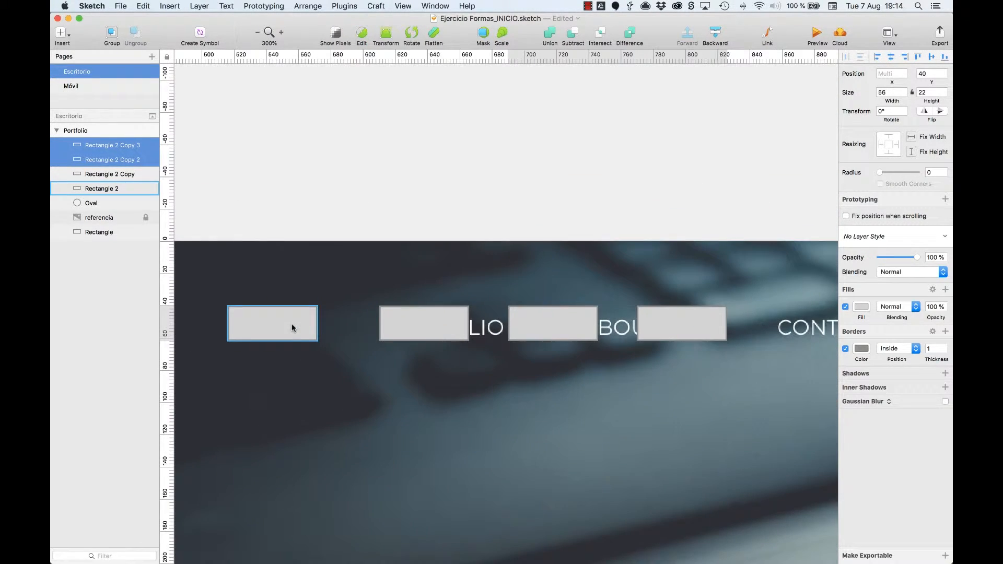
{"action": "left_click", "coordinate": [382, 329], "text": "shift"}
{"action": "key", "text": "shift+Left"}
{"action": "key", "text": "shift+Left"}
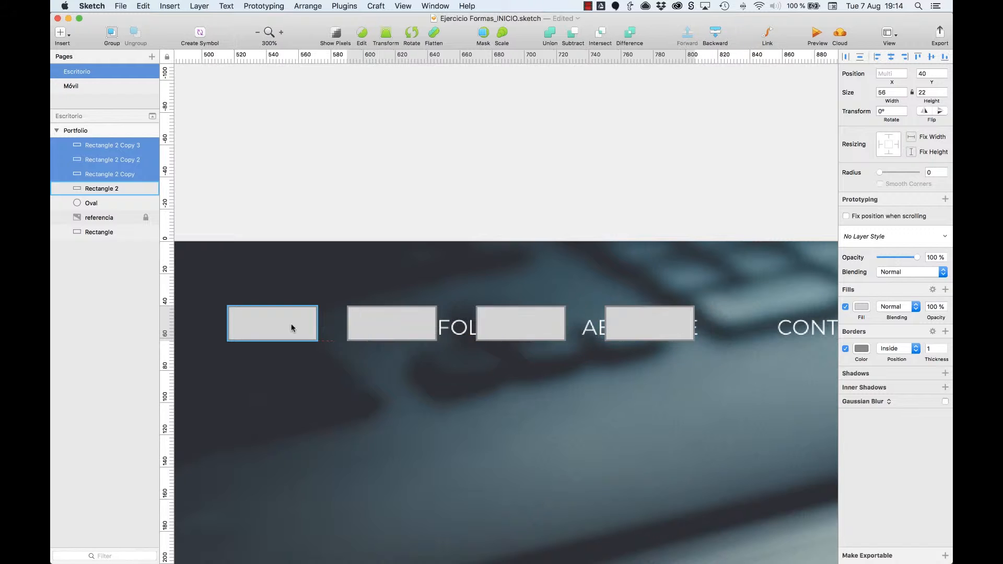
{"action": "key", "text": "shift+Right"}
{"action": "key", "text": "Left"}
{"action": "key", "text": "Left"}
{"action": "key", "text": "Left"}
{"action": "key", "text": "Left"}
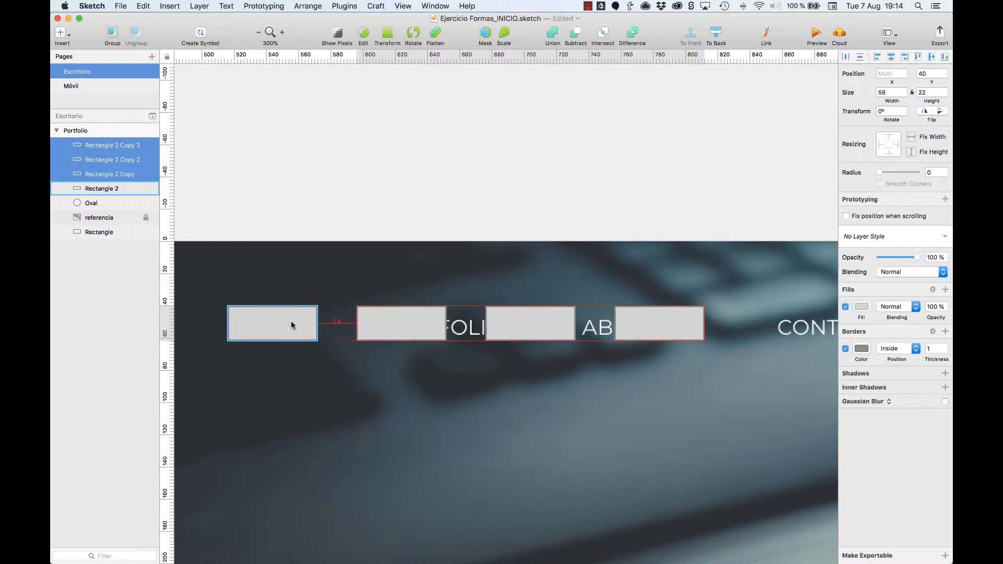
{"action": "left_click", "coordinate": [425, 188]}
Group the four menu rectangles and name the group Menu.
{"action": "key", "text": "super+0"}
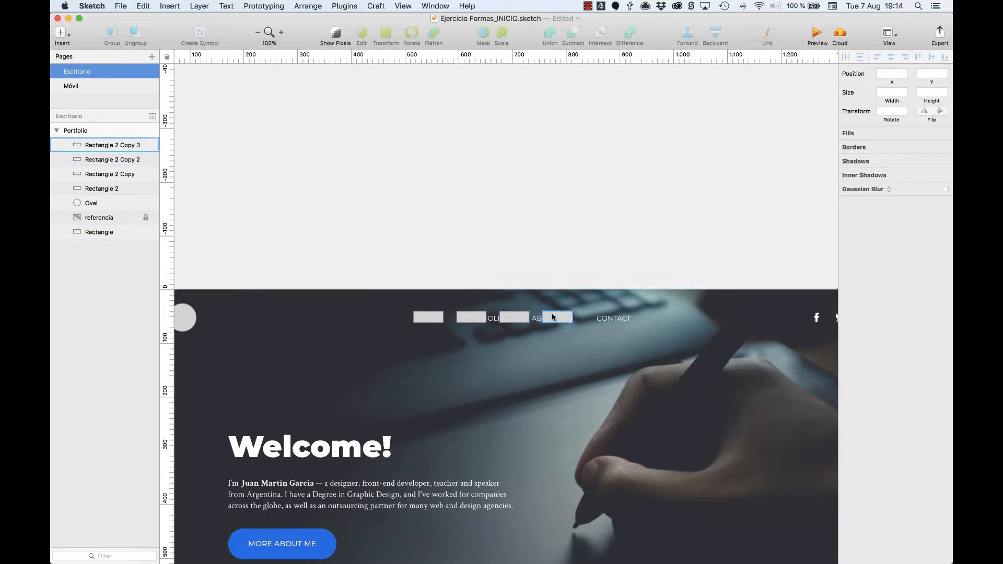
{"action": "left_click", "coordinate": [553, 316]}
{"action": "left_click", "coordinate": [514, 317], "text": "shift"}
{"action": "left_click", "coordinate": [471, 317], "text": "shift"}
{"action": "left_click", "coordinate": [428, 317], "text": "shift"}
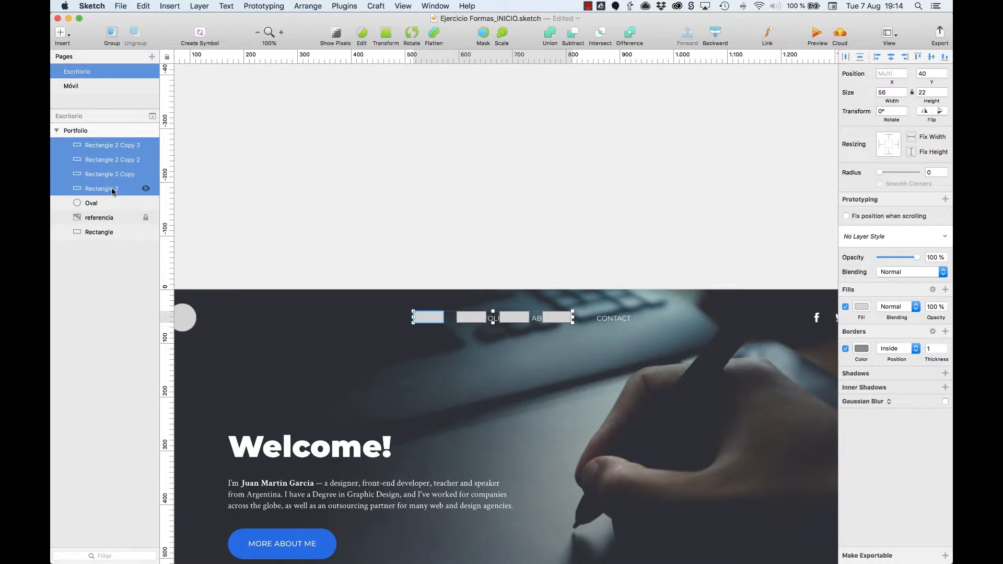
{"action": "key", "text": "super+g"}
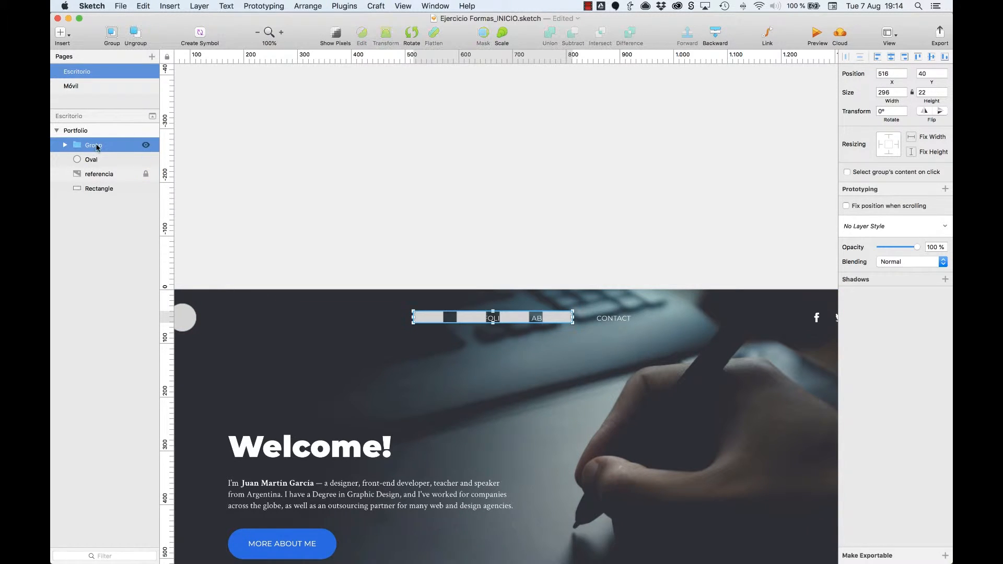
{"action": "key", "text": "super+r"}
{"action": "type", "text": "Menu"}
{"action": "key", "text": "Return"}
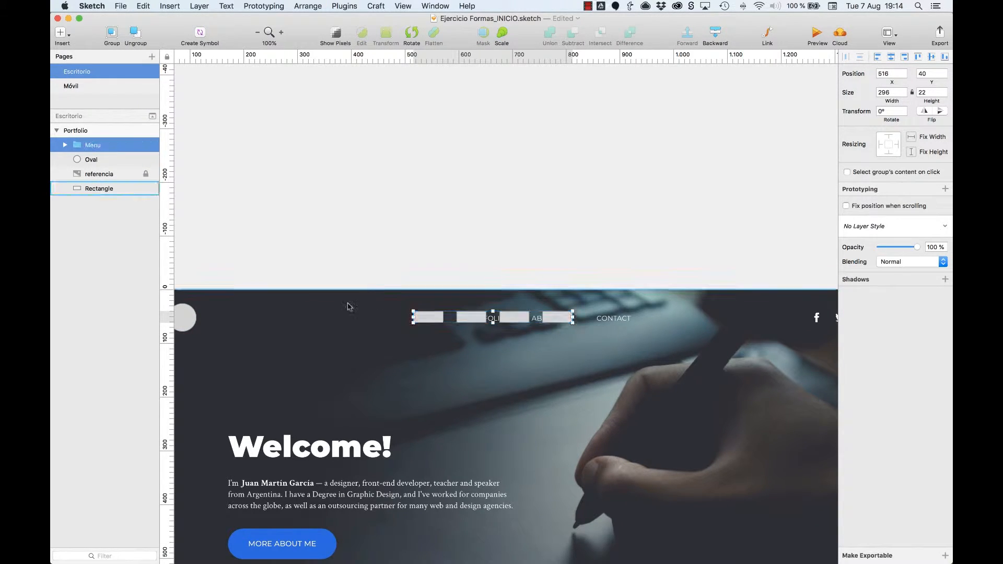
Try aligning the Menu group and the oval by left edges and by horizontal centers, undoing each attempt.
{"action": "scroll", "coordinate": [470, 313], "scroll_direction": "left", "scroll_amount": 5}
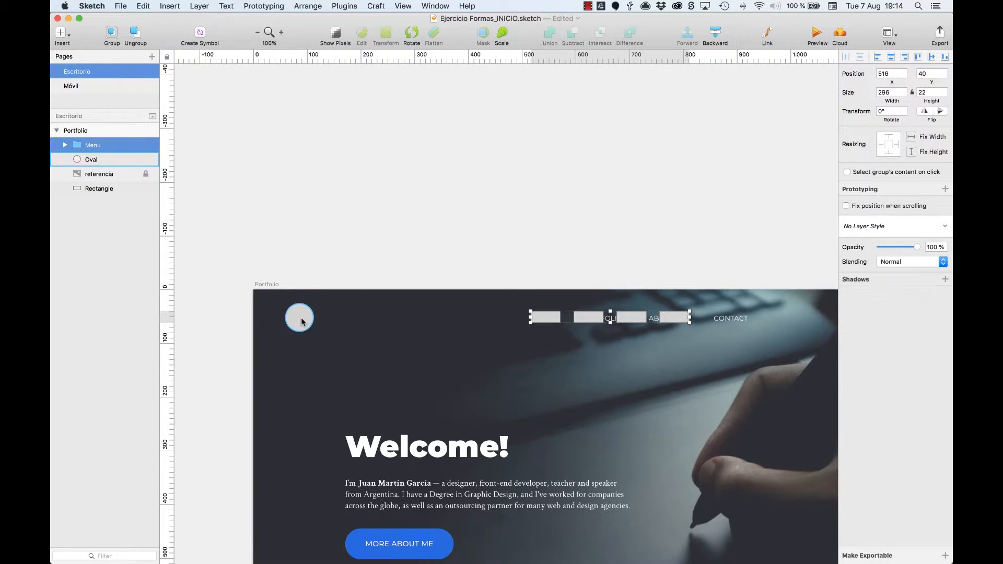
{"action": "left_click", "coordinate": [90, 160], "text": "shift"}
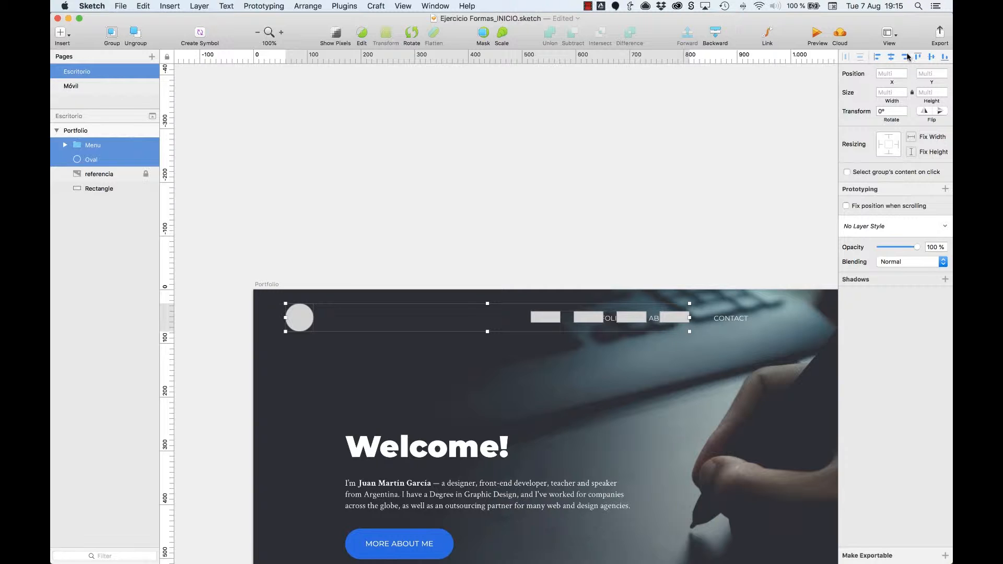
{"action": "left_click", "coordinate": [878, 58]}
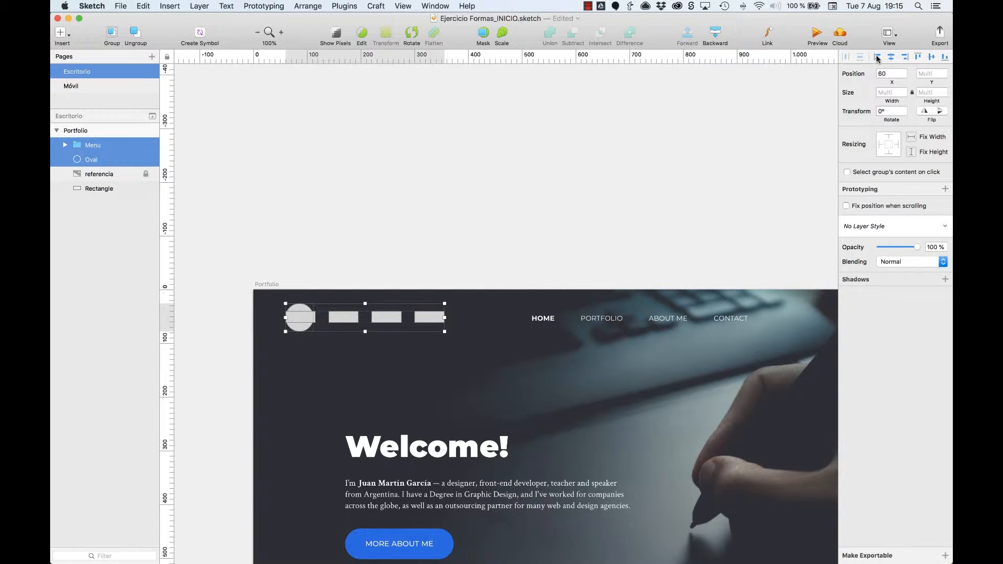
{"action": "key", "text": "super+z"}
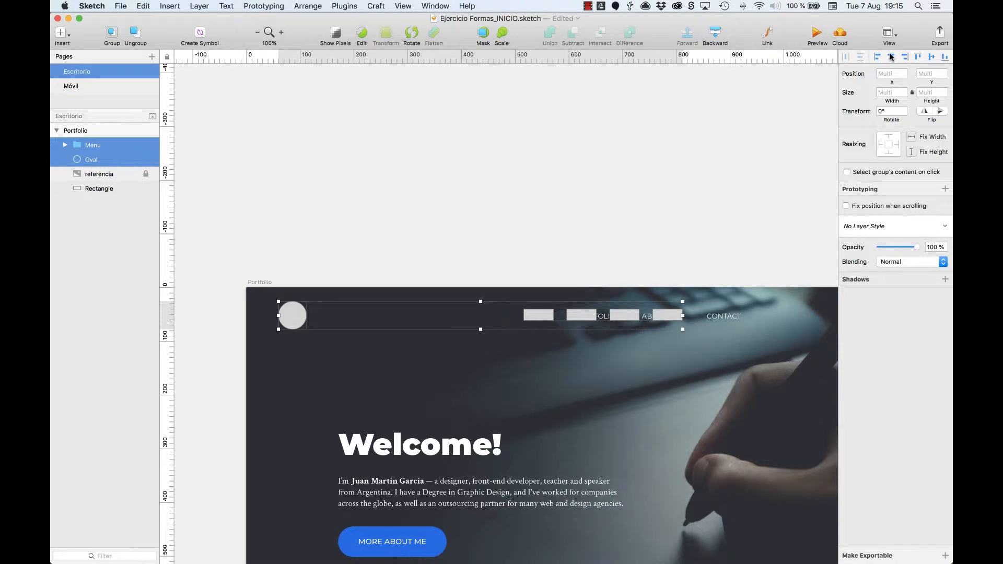
{"action": "left_click", "coordinate": [891, 57]}
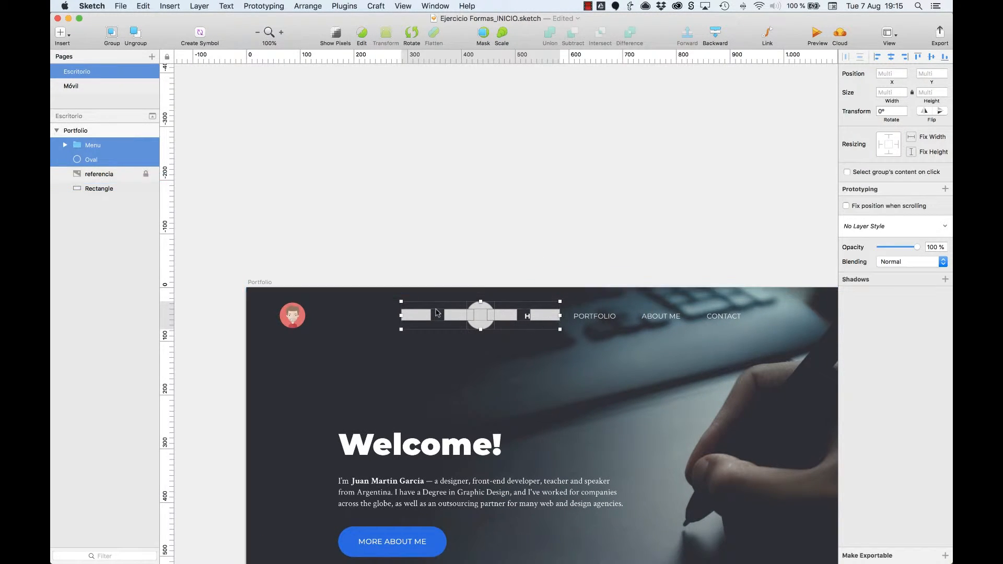
{"action": "key", "text": "super+z"}
Align the Menu group and the oval by their right edges.
{"action": "left_click", "coordinate": [905, 56]}
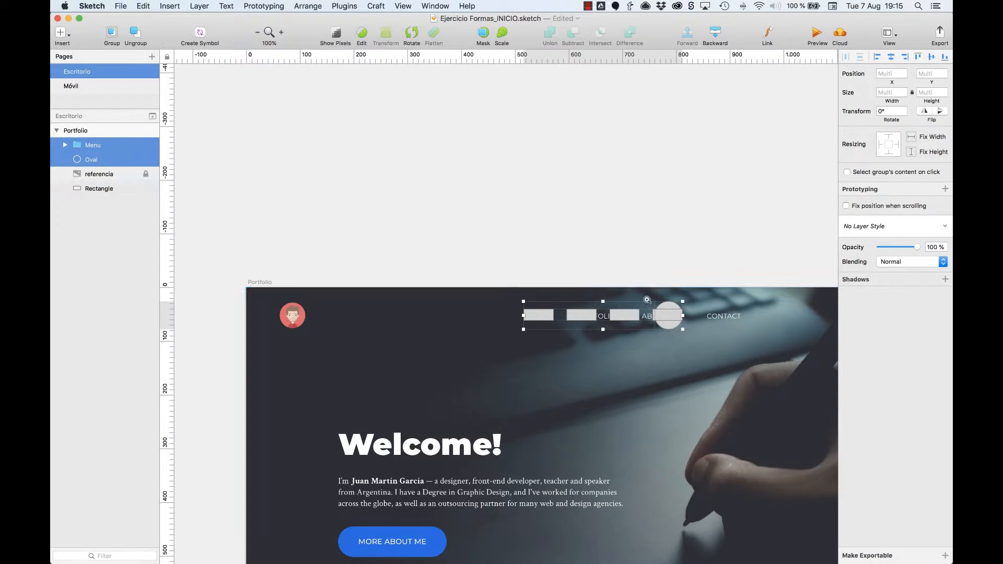
Inspect the right-edge alignment of the Menu group and the oval up close and undo it.
{"action": "scroll", "coordinate": [685, 339], "scroll_direction": "up", "scroll_amount": 10}
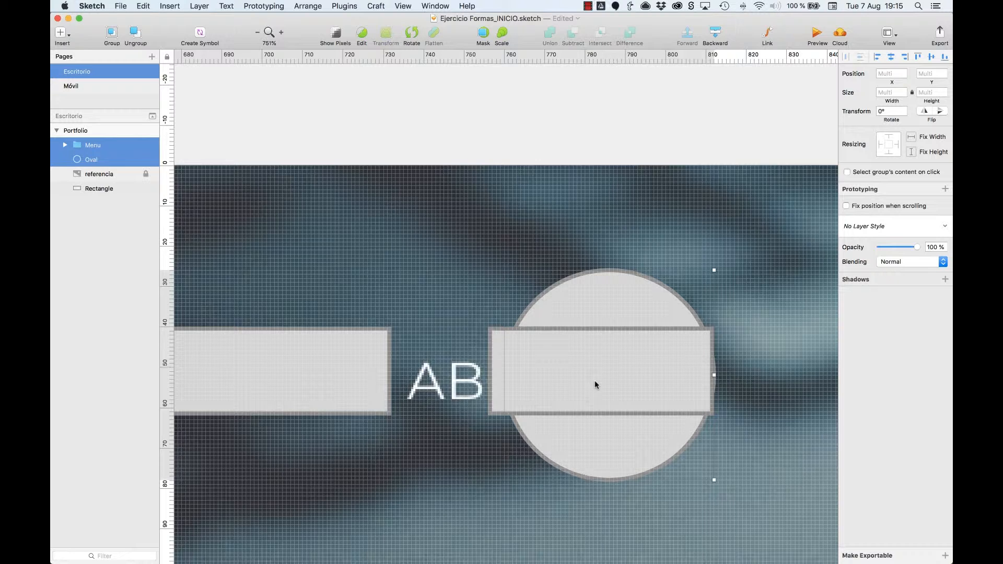
{"action": "key", "text": "super+0"}
{"action": "key", "text": "super+c"}
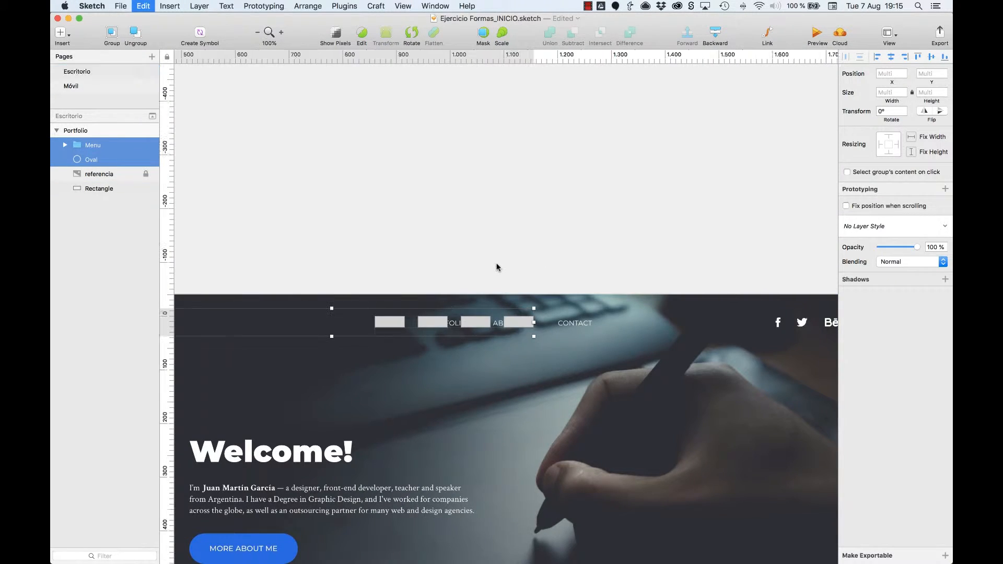
{"action": "scroll", "coordinate": [496, 267], "scroll_direction": "left", "scroll_amount": 5}
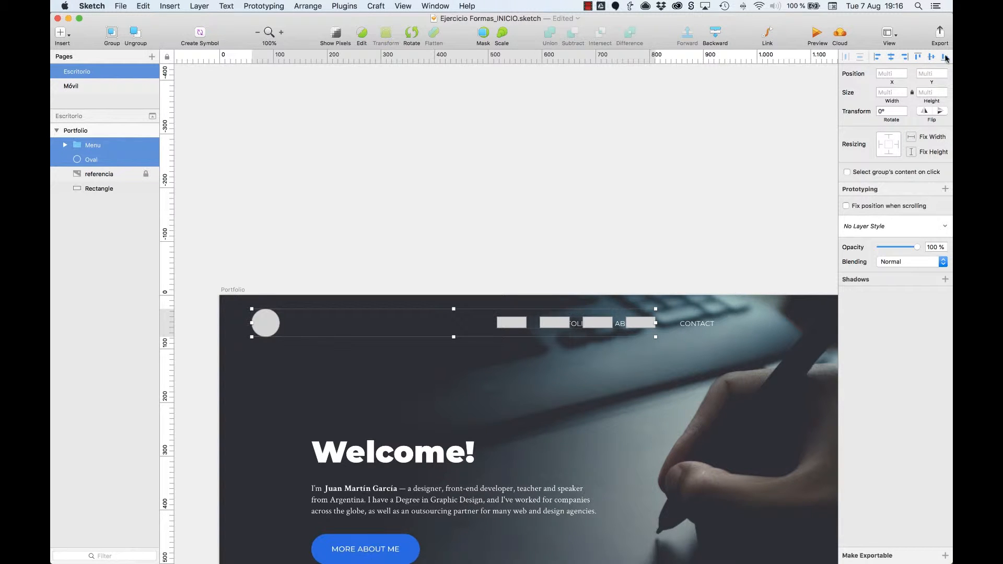
Try top and bottom alignment of the Menu group and the oval, and finish with both aligned by their vertical middles.
{"action": "left_click", "coordinate": [918, 60]}
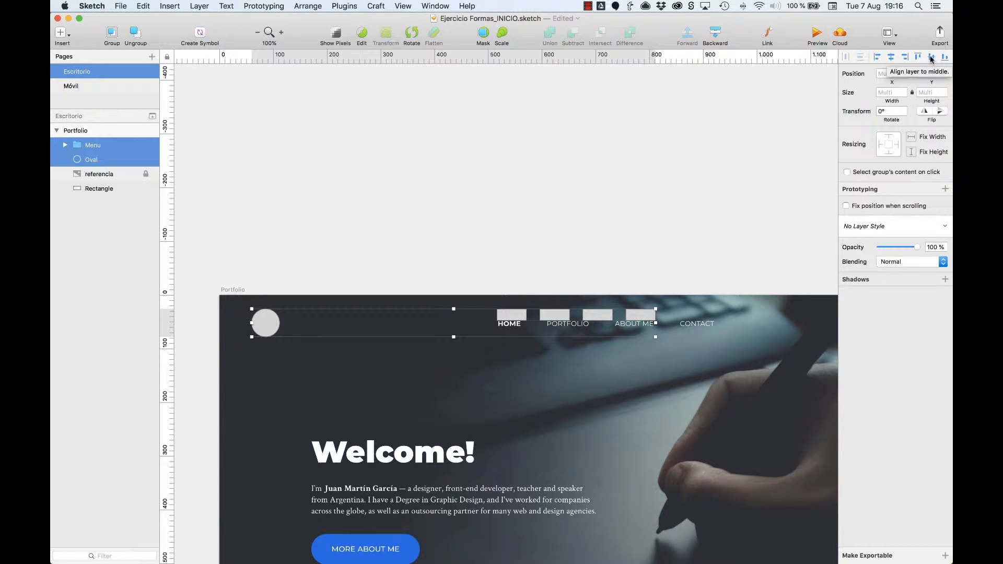
{"action": "left_click", "coordinate": [931, 58]}
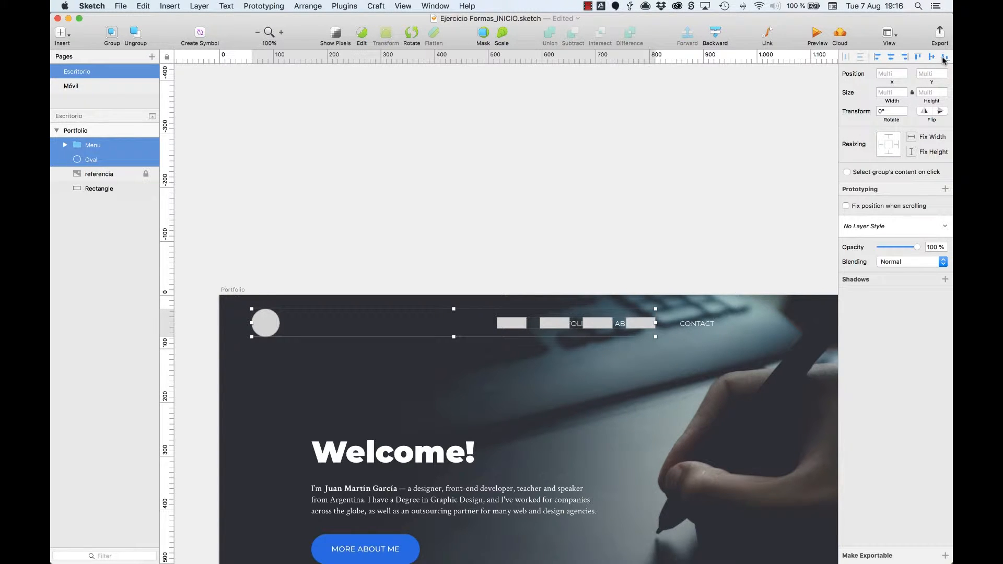
{"action": "left_click", "coordinate": [945, 58]}
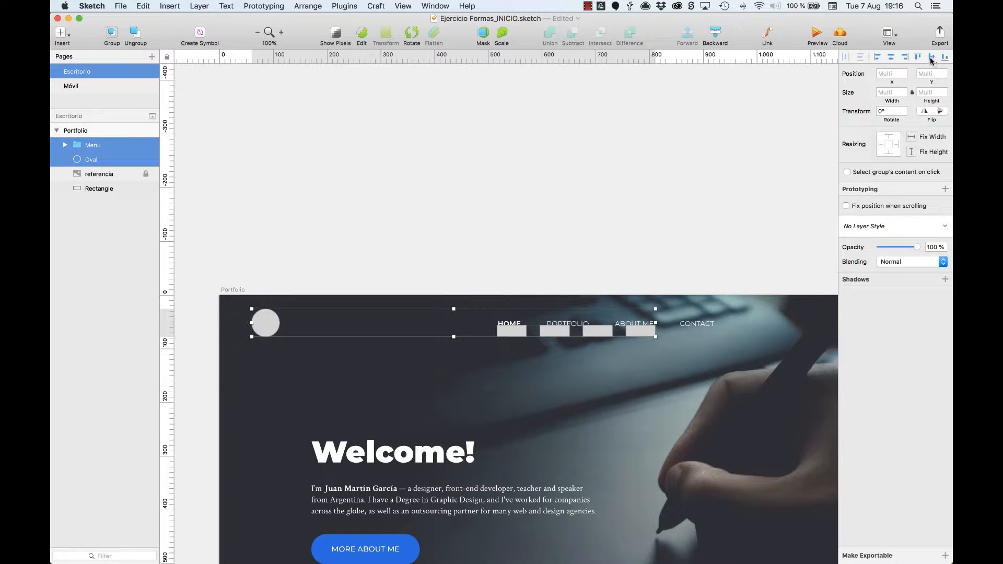
{"action": "left_click", "coordinate": [932, 58]}
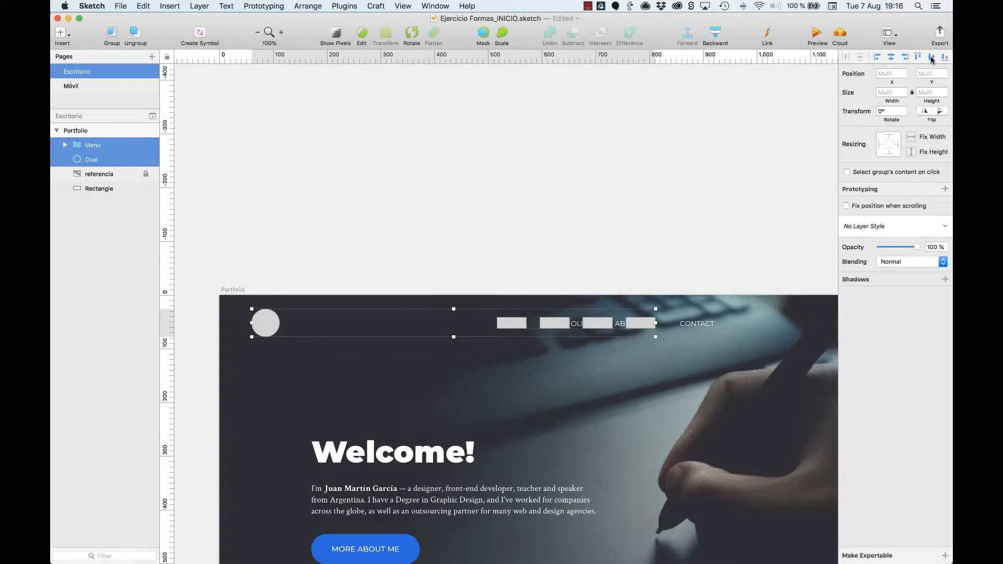
{"action": "left_click", "coordinate": [703, 173]}
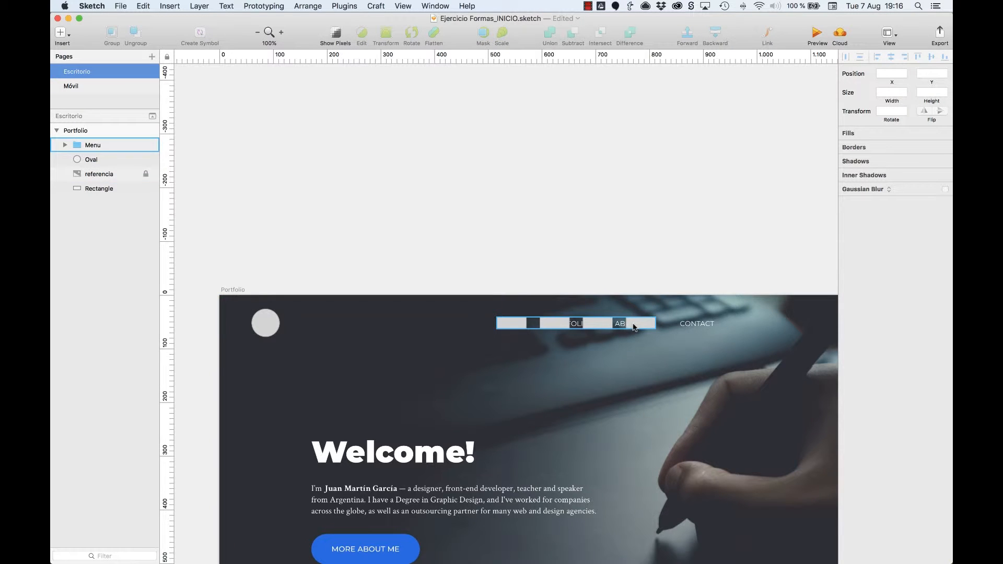
Move the Menu group alone to X 572, nudging it right until its distances to both artboard sides are equal.
{"action": "left_click", "coordinate": [635, 325]}
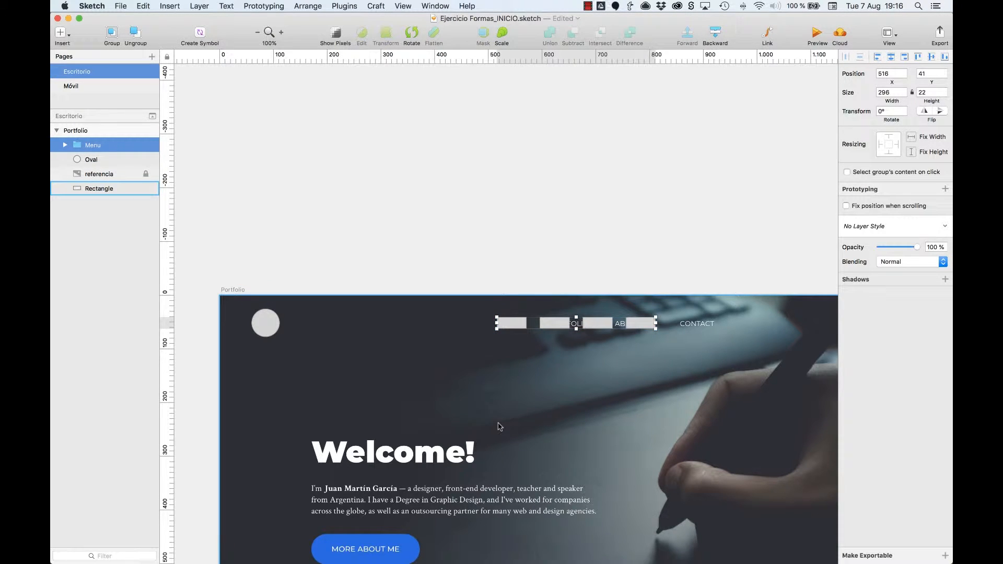
{"action": "scroll", "coordinate": [498, 427], "scroll_direction": "right", "scroll_amount": 3}
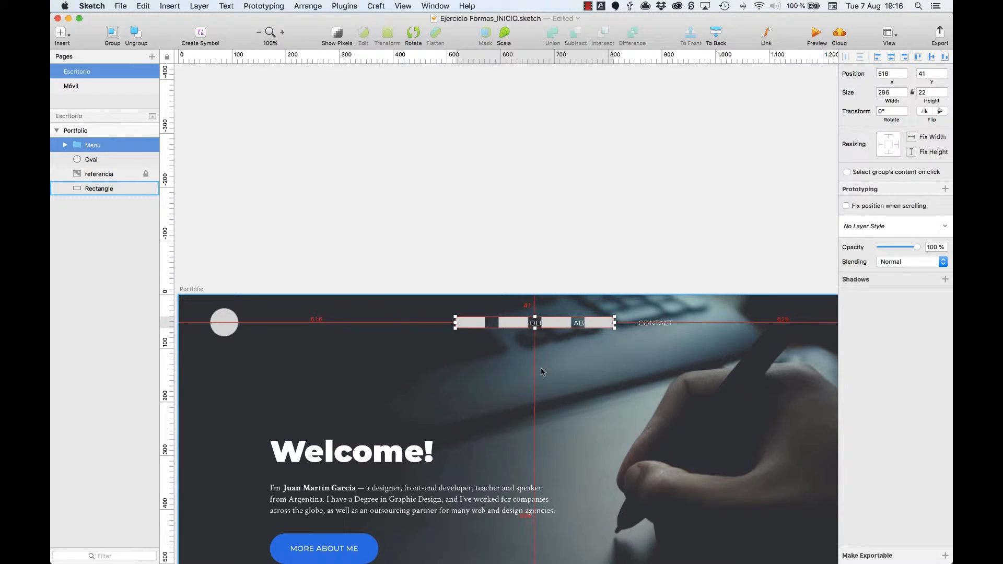
{"action": "key", "text": "Right"}
{"action": "key", "text": "Right"}
{"action": "key", "text": "Right"}
{"action": "key", "text": "Right"}
{"action": "key", "text": "Right"}
{"action": "key", "text": "Right"}
{"action": "key", "text": "Right"}
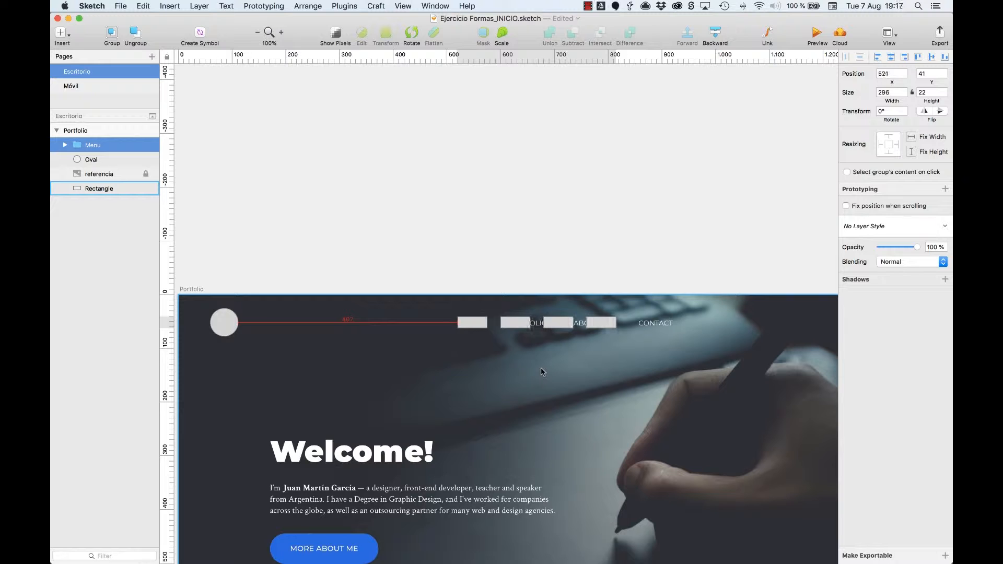
{"action": "key", "text": "shift+Right"}
{"action": "key", "text": "shift+Right"}
{"action": "key", "text": "shift+Right"}
{"action": "key", "text": "shift+Right"}
{"action": "key", "text": "shift+Right"}
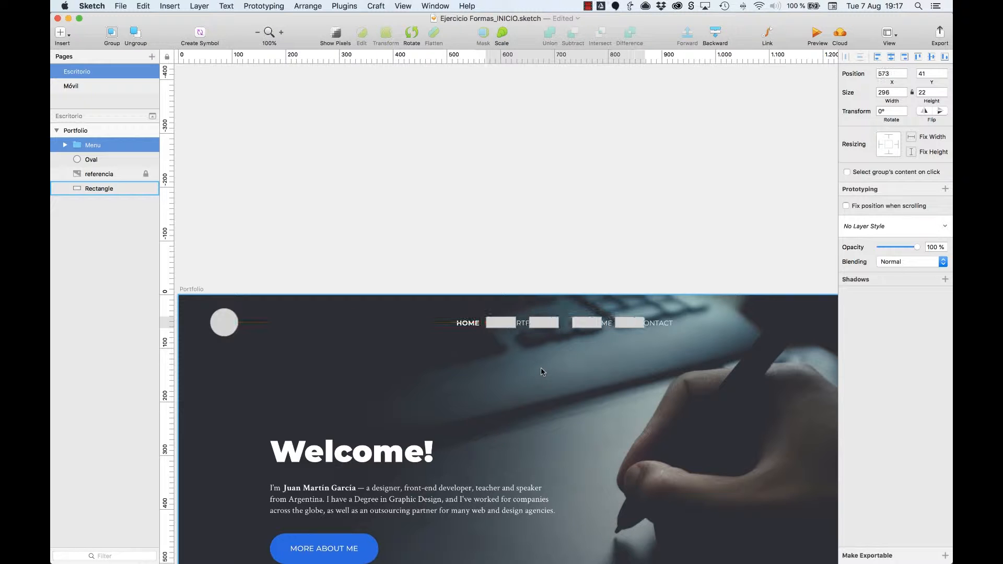
{"action": "key", "text": "alt"}
{"action": "key", "text": "Left"}
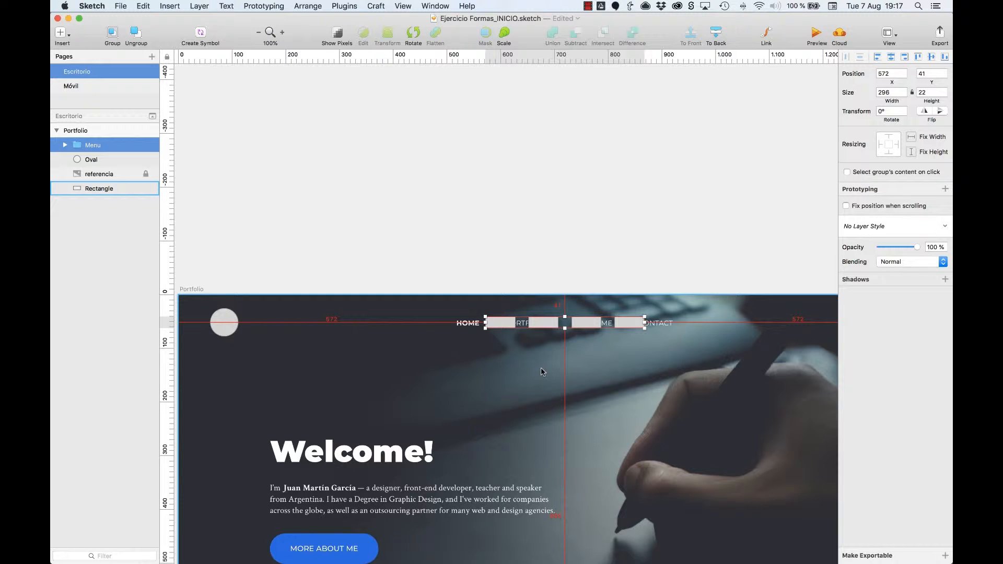
Nudge the Menu group left to X 452, away from the artboard's center.
{"action": "key", "text": "shift+Left"}
{"action": "key", "text": "shift+Left"}
{"action": "key", "text": "shift+Left"}
{"action": "key", "text": "shift+Left"}
{"action": "key", "text": "shift+Left"}
{"action": "key", "text": "shift+Left"}
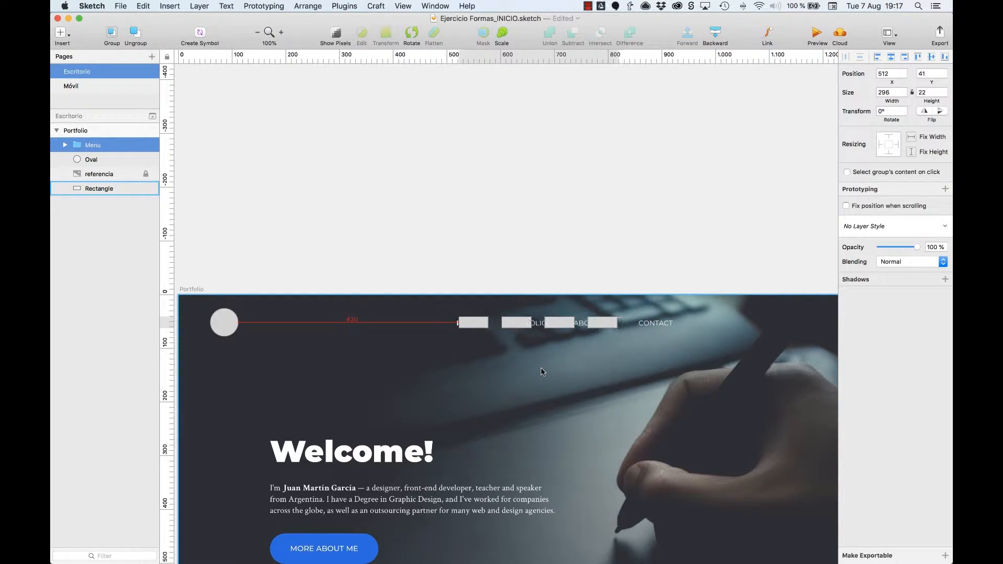
{"action": "key", "text": "shift+Left"}
{"action": "key", "text": "shift+Left"}
{"action": "key", "text": "shift+Left"}
{"action": "key", "text": "shift+Left"}
{"action": "key", "text": "shift+Left"}
{"action": "key", "text": "shift+Left"}
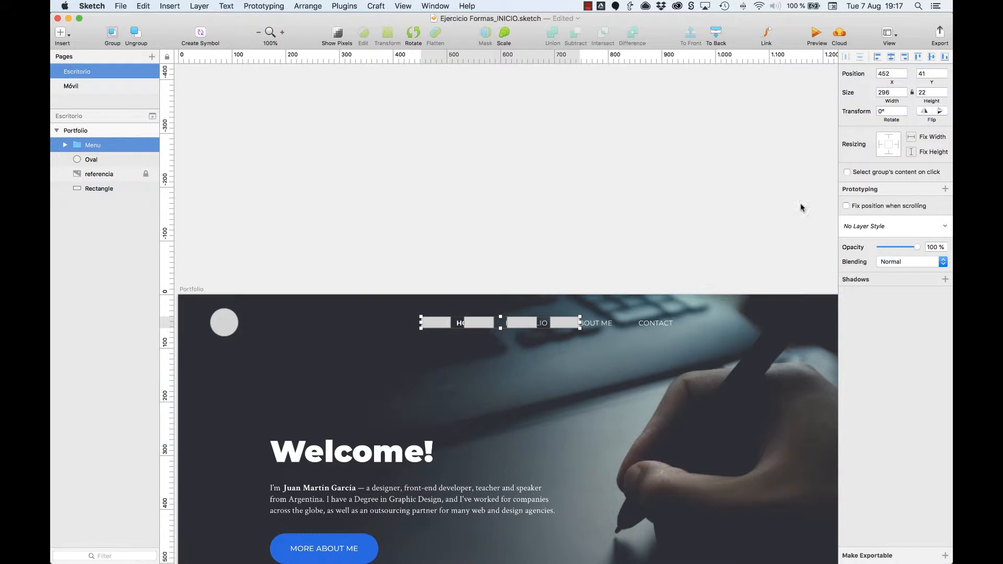
Center the Menu group horizontally on the artboard and check its distances to the artboard edges.
{"action": "left_click", "coordinate": [891, 59]}
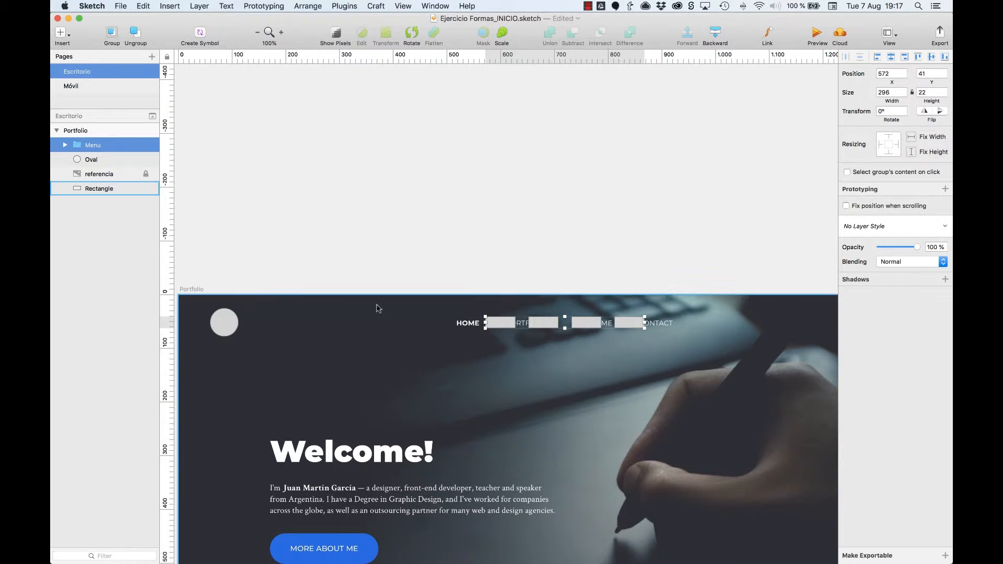
{"action": "key", "text": "alt"}
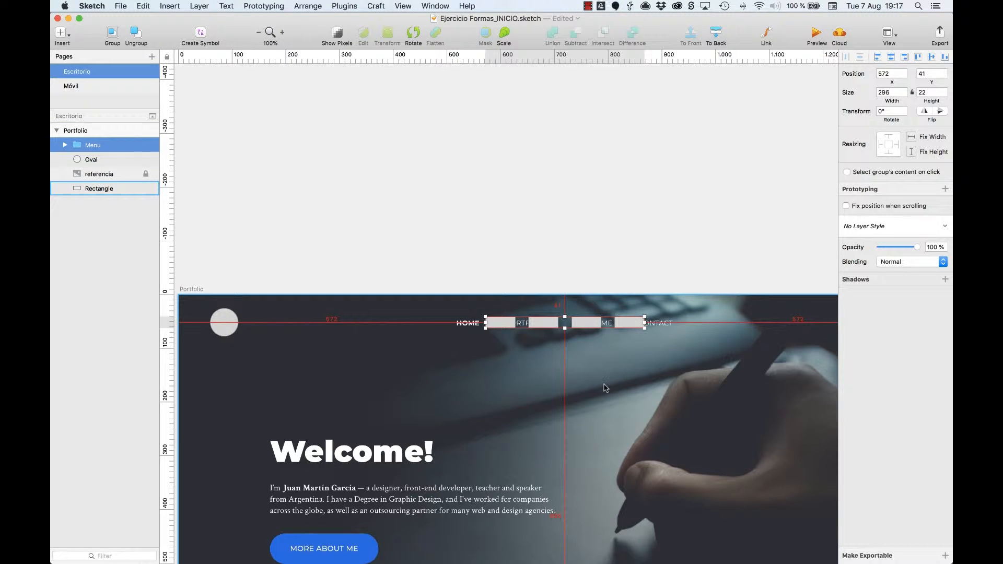
{"action": "left_click", "coordinate": [647, 277]}
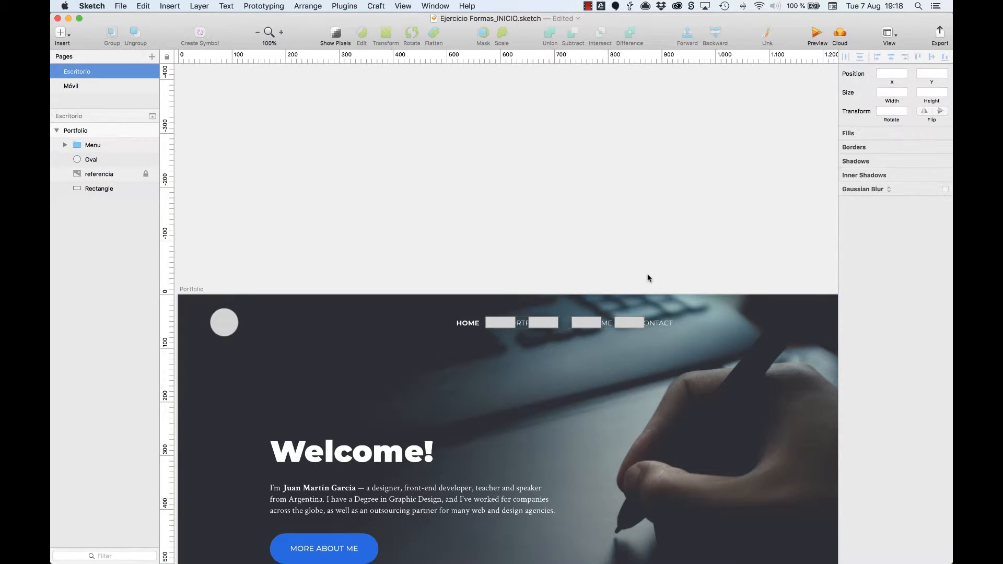
Draw a 24 × 24 px square over the Facebook icon and duplicate it twice to the right with 14 px gaps.
{"action": "scroll", "coordinate": [647, 278], "scroll_direction": "right", "scroll_amount": 10}
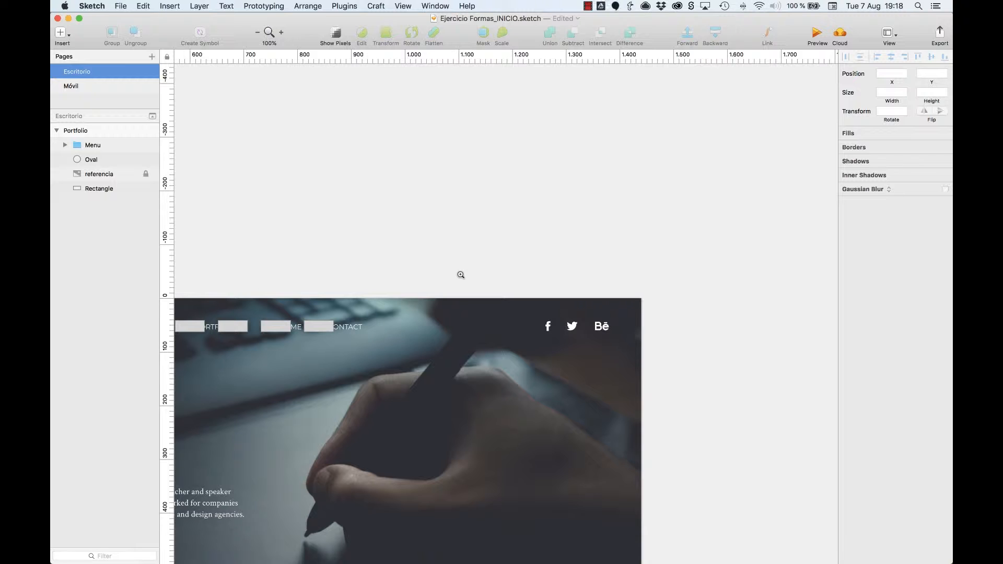
{"action": "left_click_drag", "start_coordinate": [461, 275], "coordinate": [642, 351]}
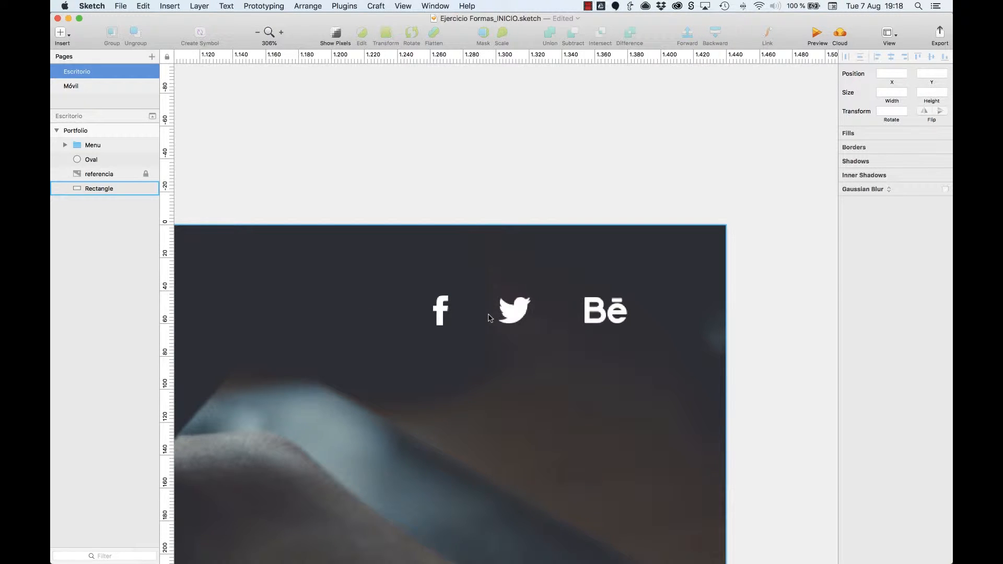
{"action": "key", "text": "r"}
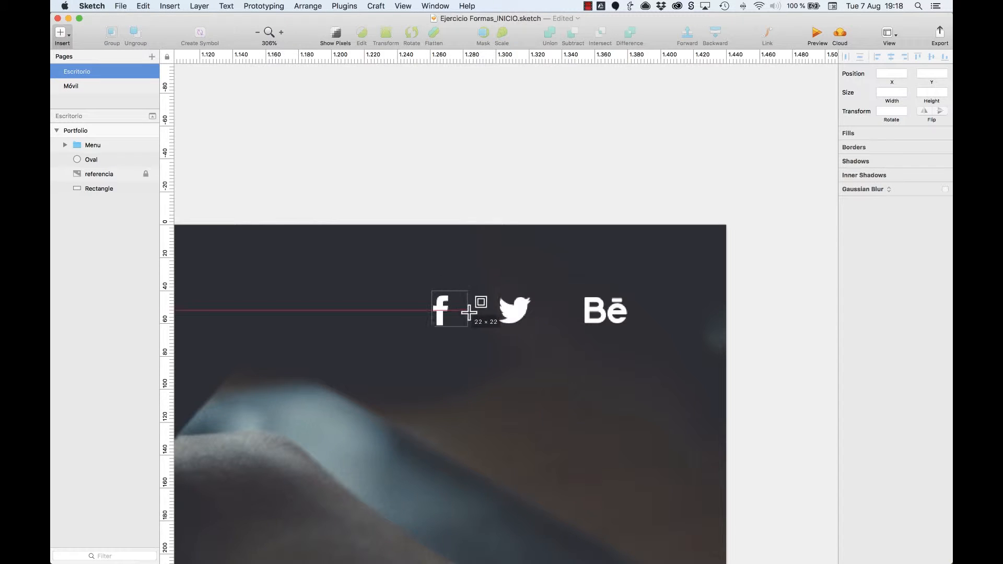
{"action": "left_click_drag", "start_coordinate": [469, 312], "coordinate": [585, 314]}
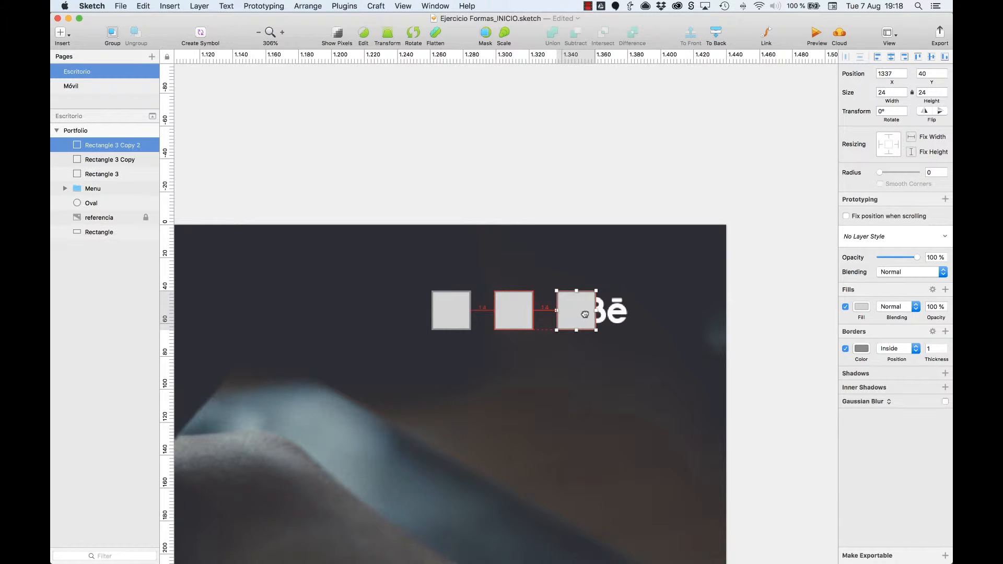
Nudge the second and third social squares right so that all three are spaced 16 px apart.
{"action": "key", "text": "Right"}
{"action": "key", "text": "Right"}
{"action": "key", "text": "Right"}
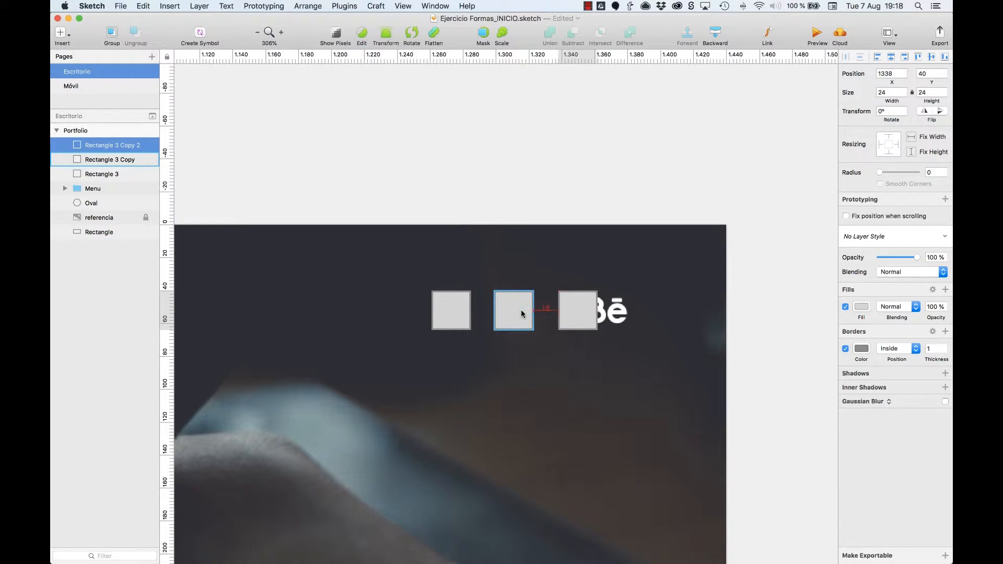
{"action": "left_click", "coordinate": [521, 310], "text": "shift"}
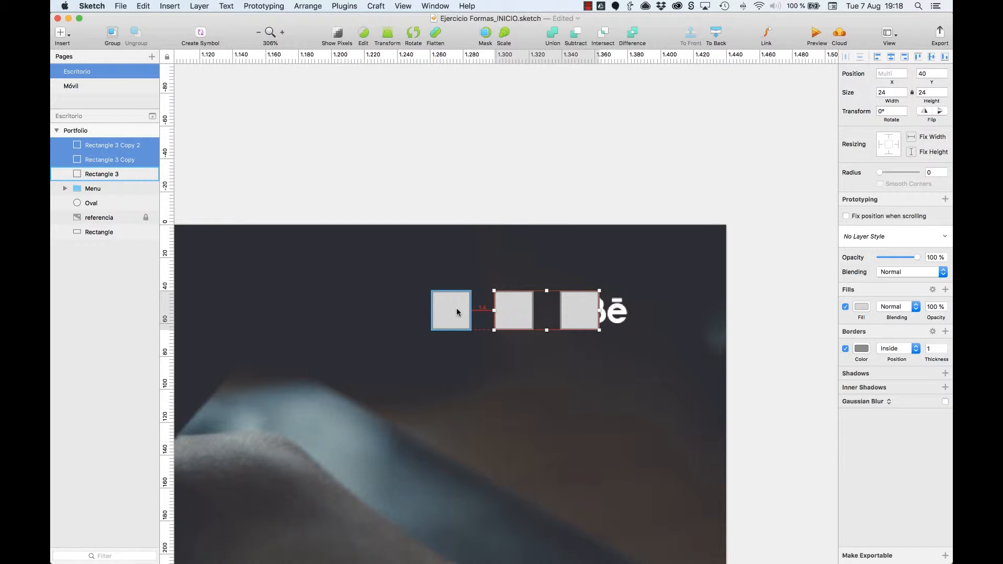
{"action": "key", "text": "Right"}
{"action": "key", "text": "Right"}
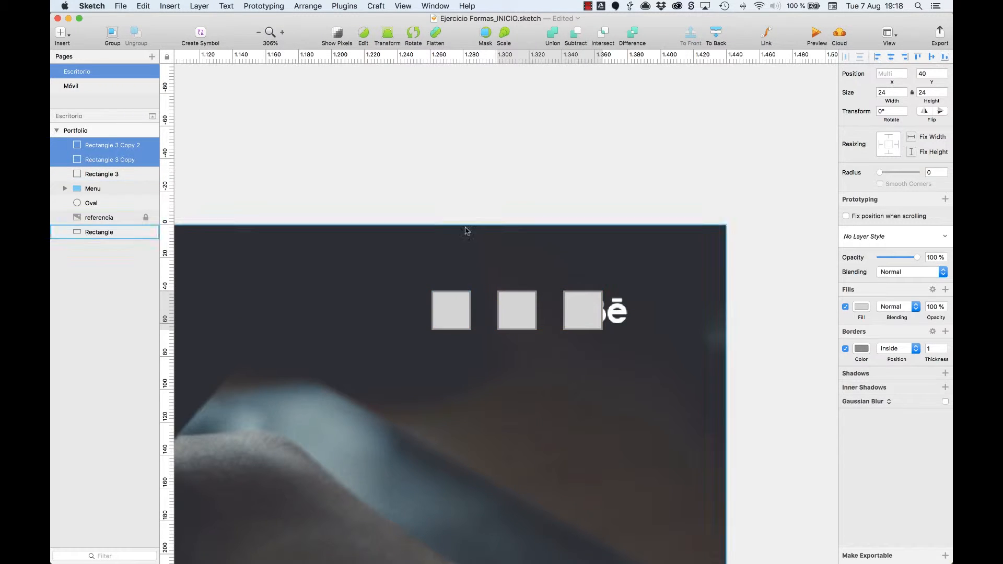
{"action": "left_click", "coordinate": [466, 230]}
Group the three social squares and name the group social.
{"action": "left_click", "coordinate": [522, 326]}
{"action": "left_click", "coordinate": [588, 317]}
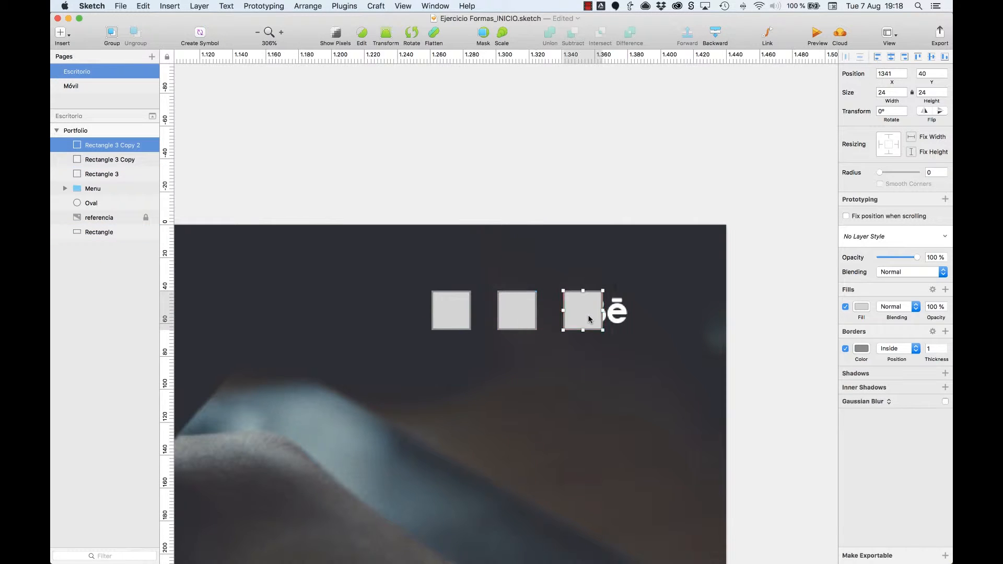
{"action": "left_click", "coordinate": [451, 313]}
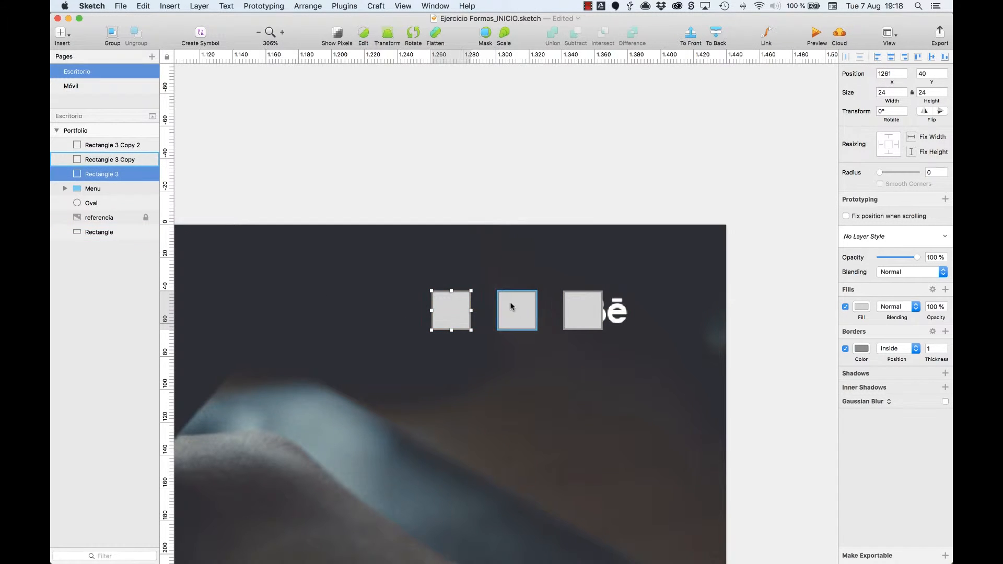
{"action": "left_click", "coordinate": [124, 145], "text": "shift"}
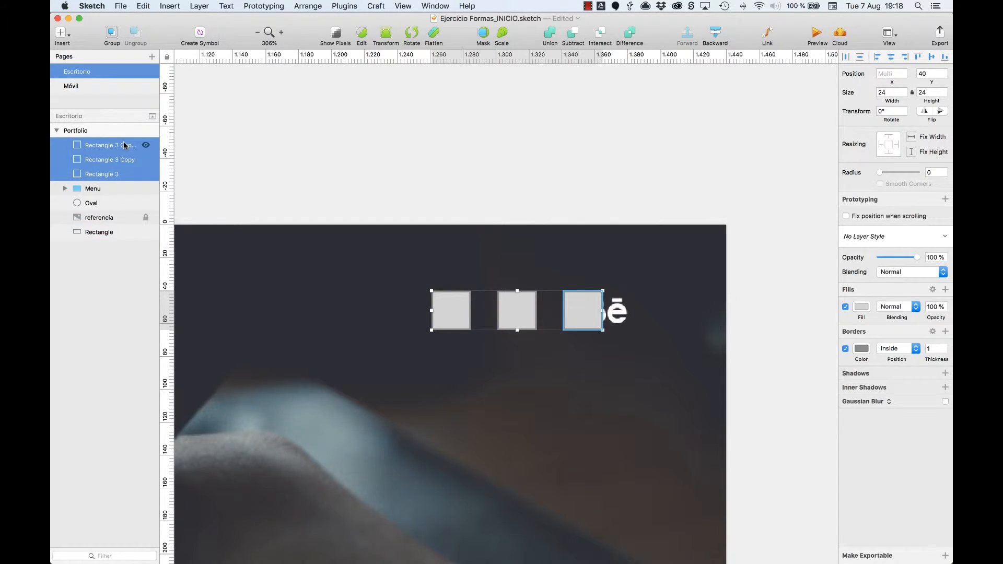
{"action": "key", "text": "super+g"}
{"action": "double_click", "coordinate": [125, 146]}
{"action": "type", "text": "so"}
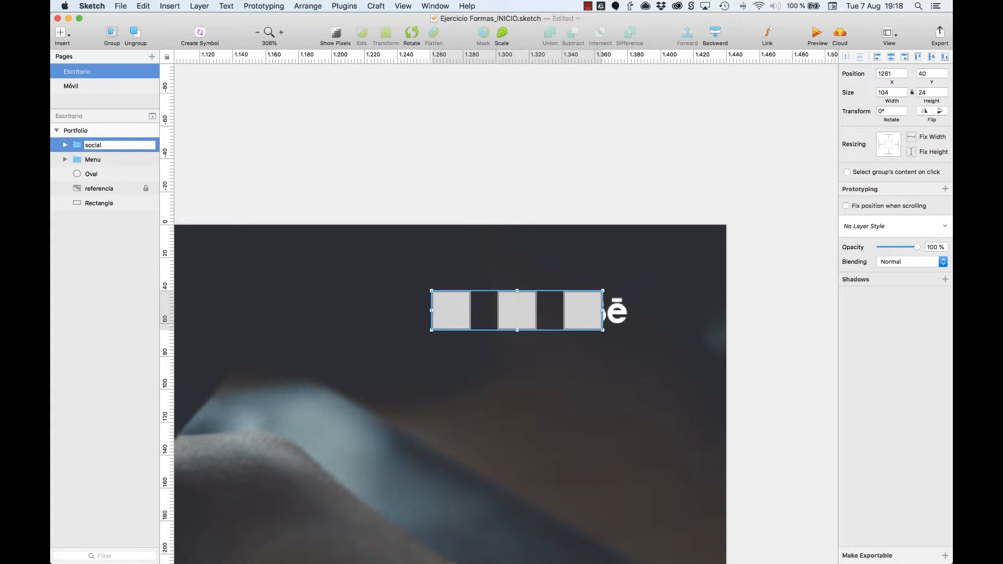
{"action": "type", "text": "cial"}
{"action": "key", "text": "Return"}
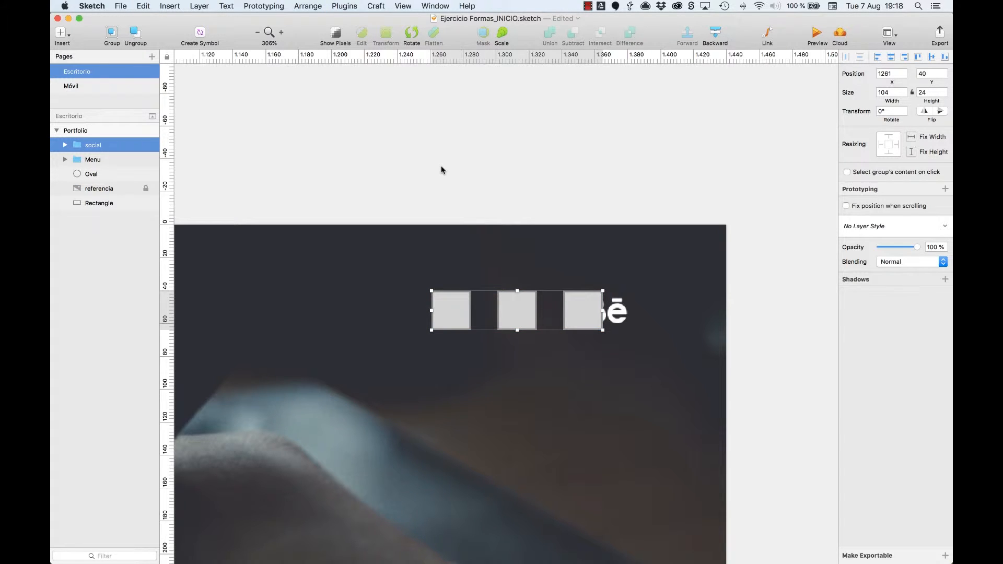
Show the column layout and nudge the social group right to X 1276, flush with the last column's right edge.
{"action": "key", "text": "ctrl+l"}
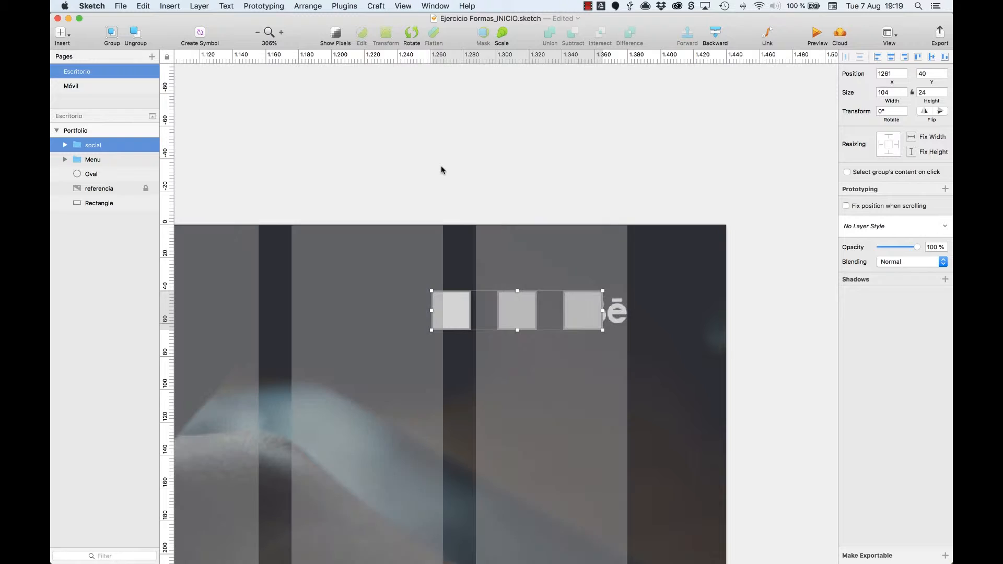
{"action": "key", "text": "Right"}
{"action": "key", "text": "Right"}
{"action": "key", "text": "Right"}
{"action": "key", "text": "Right"}
{"action": "key", "text": "Right"}
{"action": "key", "text": "Right"}
{"action": "key", "text": "Right"}
{"action": "key", "text": "Right"}
{"action": "key", "text": "Right"}
{"action": "key", "text": "Right"}
{"action": "key", "text": "Right"}
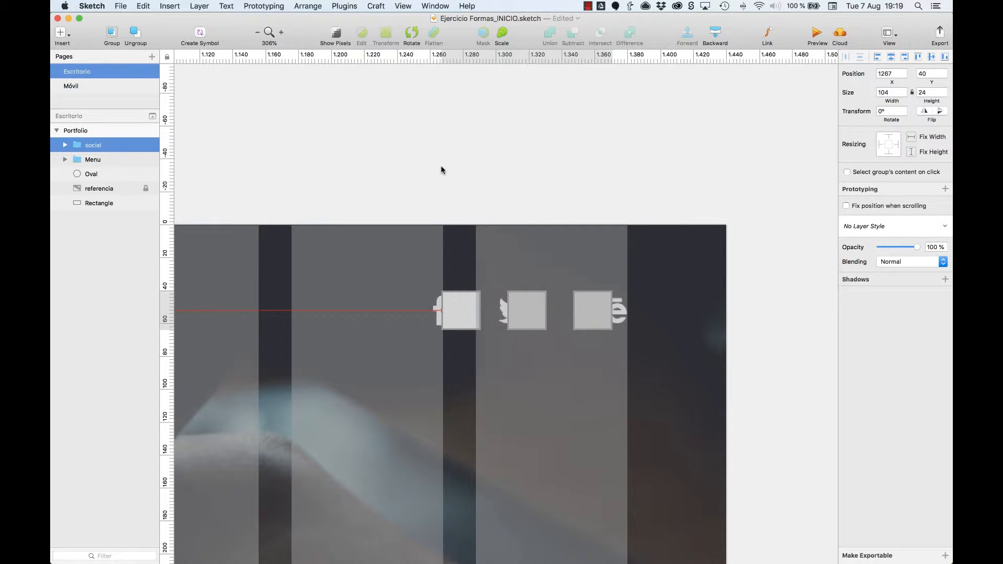
{"action": "key", "text": "Right"}
{"action": "key", "text": "Right"}
{"action": "key", "text": "Right"}
{"action": "key", "text": "Right"}
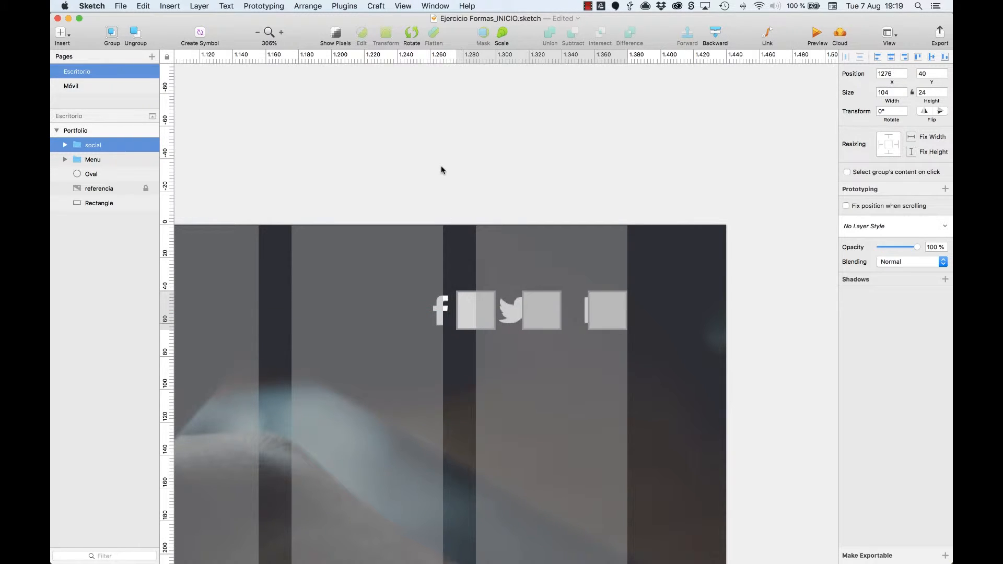
{"action": "left_click", "coordinate": [542, 166]}
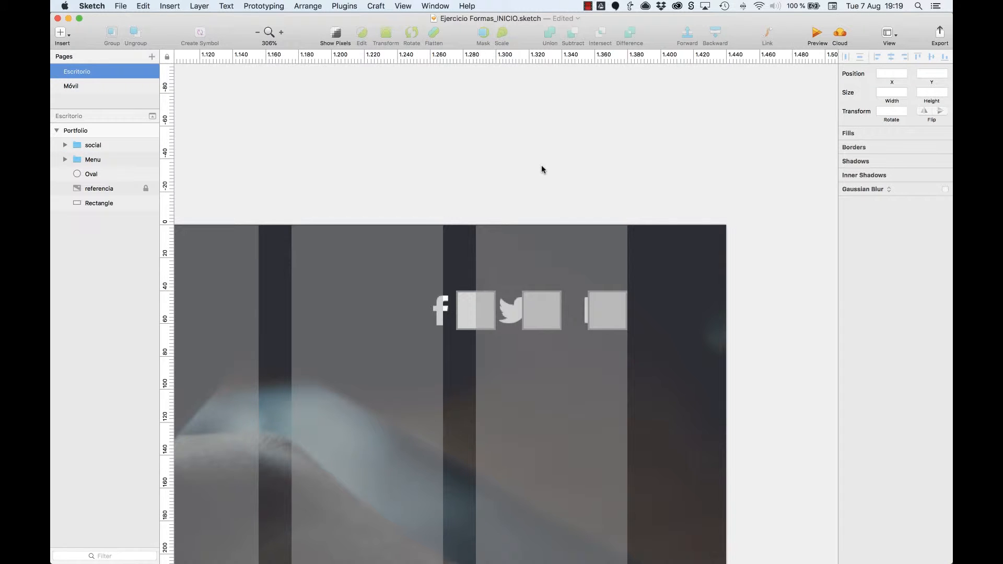
{"action": "key", "text": "super+0"}
{"action": "scroll", "coordinate": [575, 293], "scroll_direction": "left", "scroll_amount": 10}
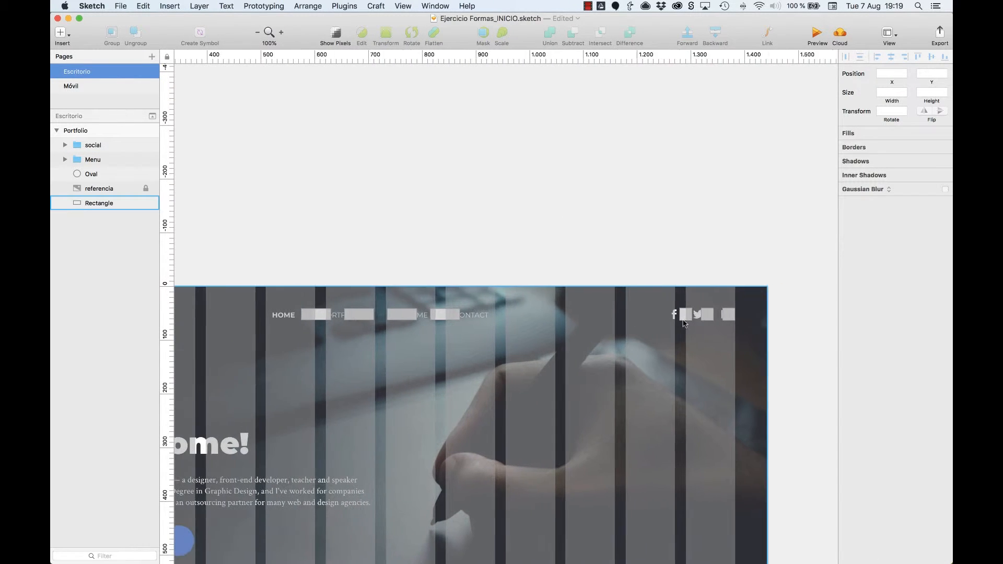
Align the social group and the logo circle along their vertical centres.
{"action": "left_click", "coordinate": [715, 313]}
{"action": "scroll", "coordinate": [608, 317], "scroll_direction": "left", "scroll_amount": 15}
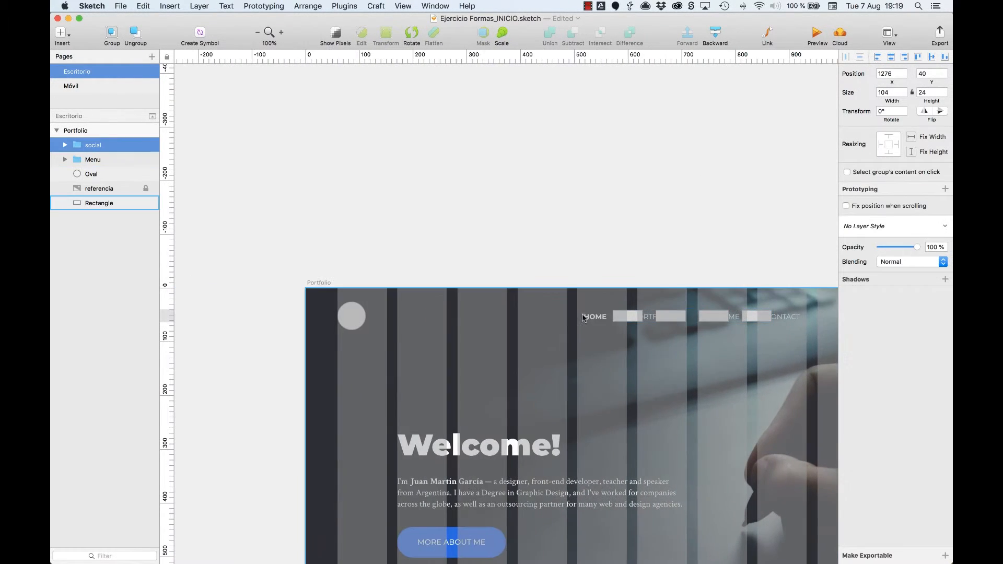
{"action": "left_click", "coordinate": [349, 320], "text": "shift"}
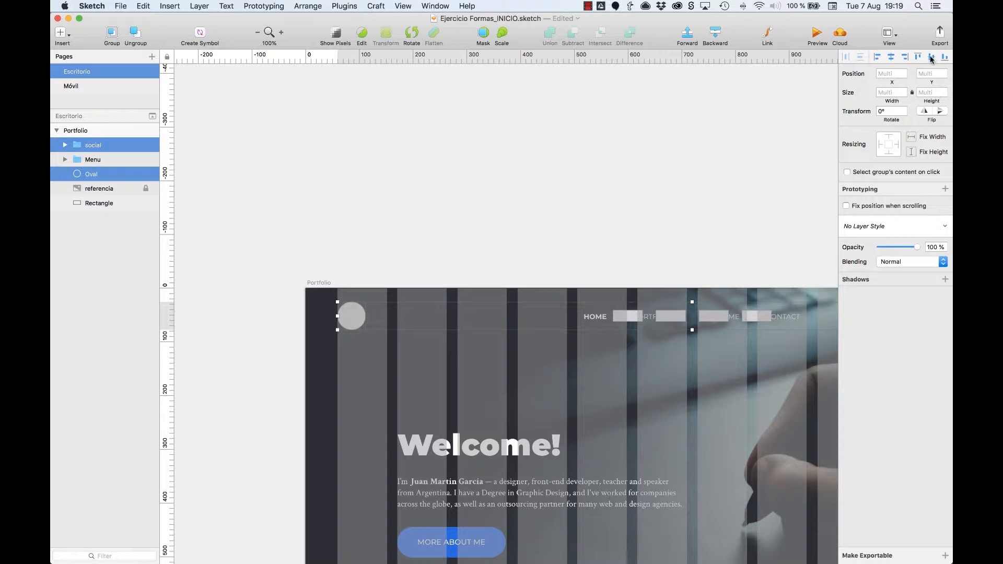
{"action": "left_click", "coordinate": [584, 234]}
{"action": "scroll", "coordinate": [584, 235], "scroll_direction": "right", "scroll_amount": 5}
{"action": "scroll", "coordinate": [584, 235], "scroll_direction": "right", "scroll_amount": 2}
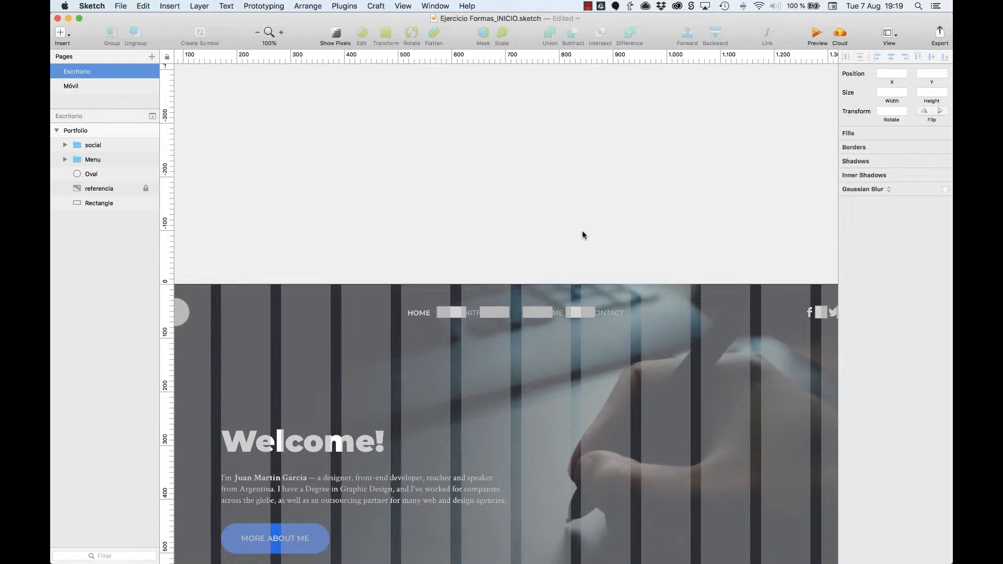
Group the social group, the Menu group and the logo oval, and name the new group Encabezado.
{"action": "key", "text": "super+minus"}
{"action": "left_click", "coordinate": [93, 145]}
{"action": "left_click", "coordinate": [93, 159], "text": "shift"}
{"action": "left_click", "coordinate": [97, 175], "text": "shift"}
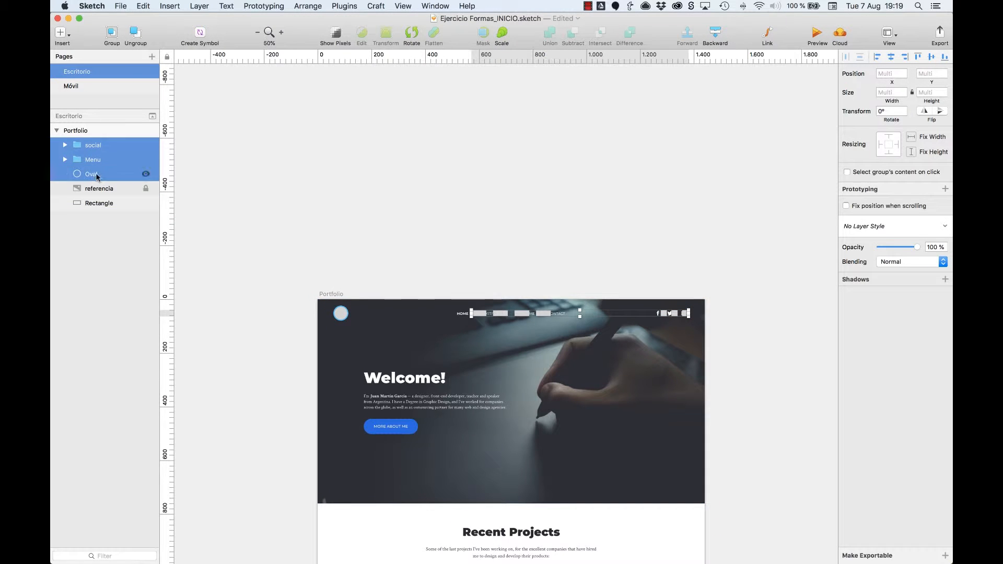
{"action": "key", "text": "super+g"}
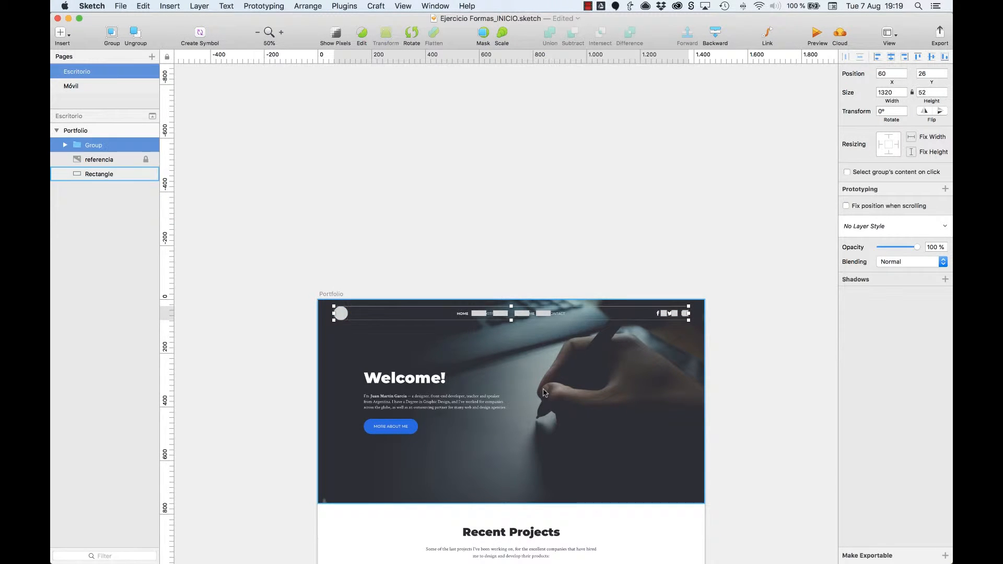
{"action": "key", "text": "super+r"}
{"action": "type", "text": "Encabezado"}
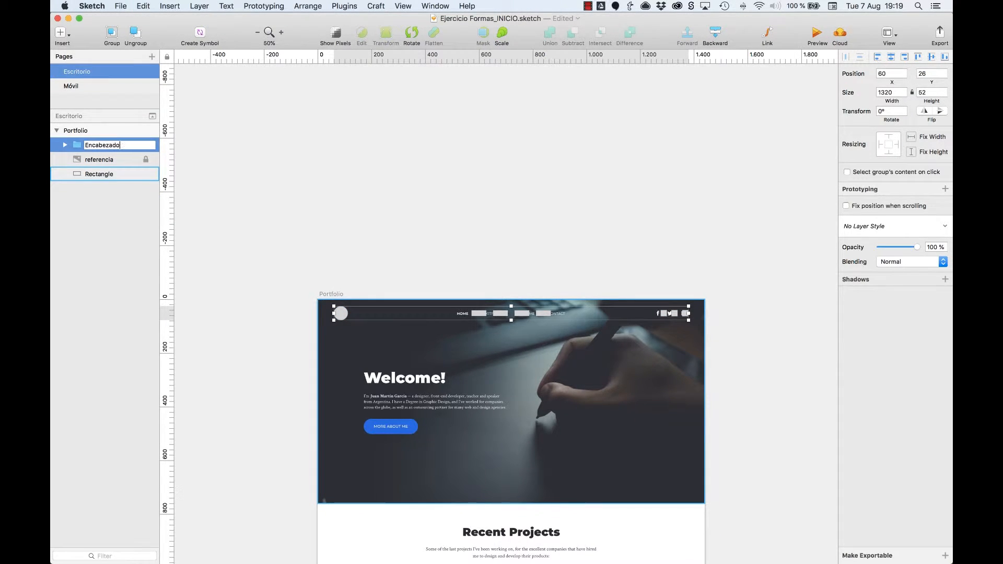
{"action": "left_click", "coordinate": [637, 242]}
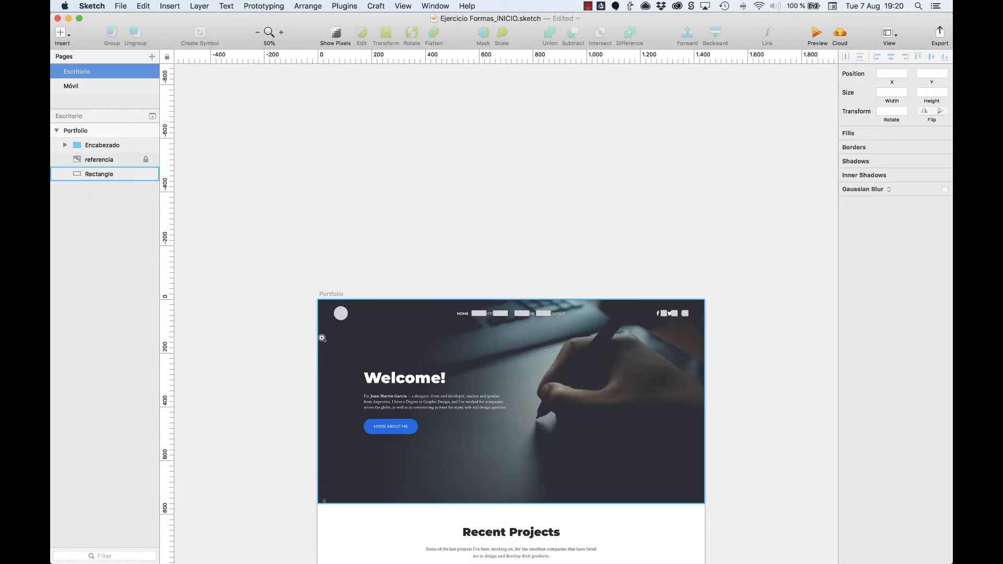
Draw a 320 × 42 px rectangle over the Welcome! heading, at X 172, Y 270.
{"action": "left_click_drag", "start_coordinate": [316, 334], "coordinate": [623, 468]}
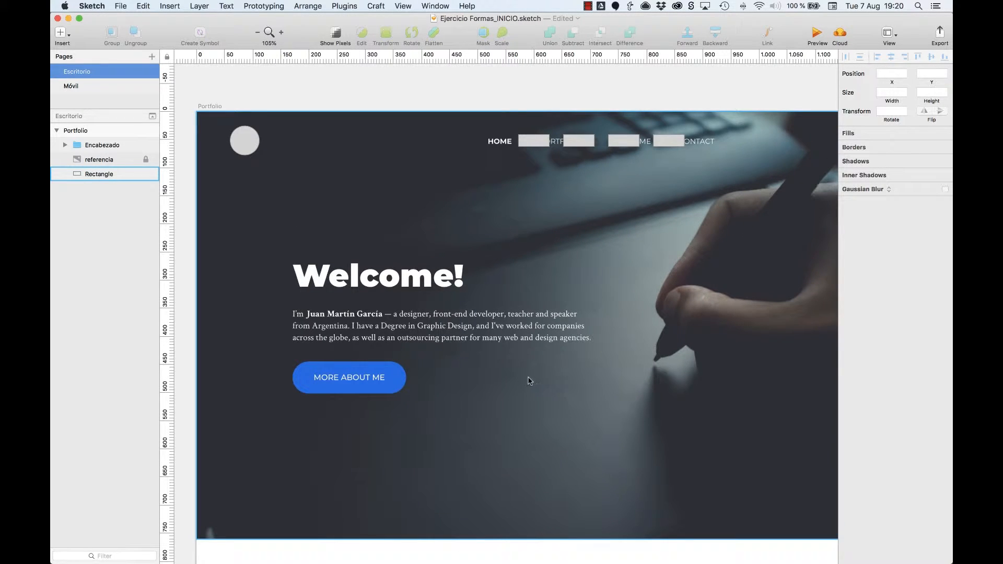
{"action": "key", "text": "r"}
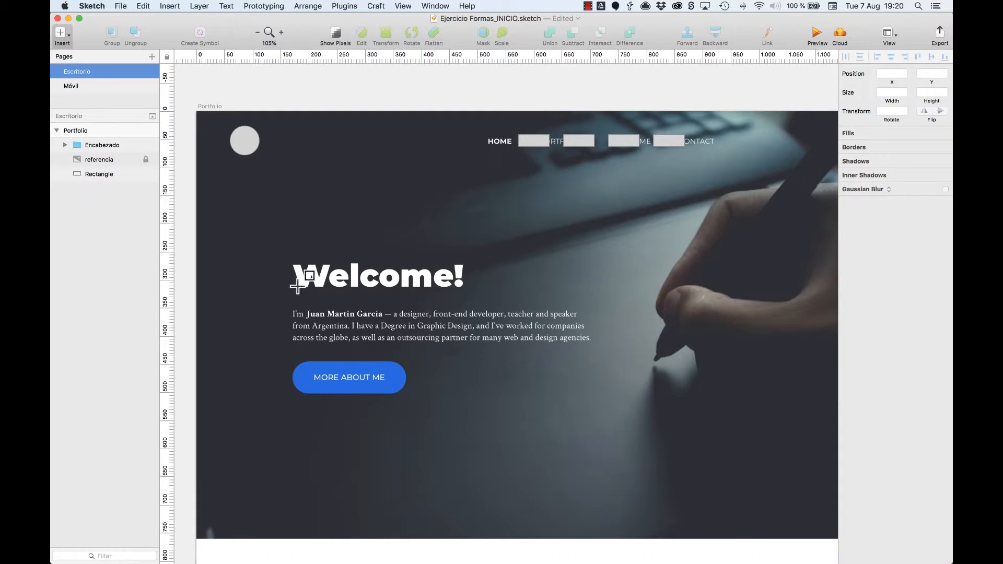
{"action": "left_click_drag", "start_coordinate": [295, 287], "coordinate": [472, 263]}
{"action": "left_click", "coordinate": [246, 255]}
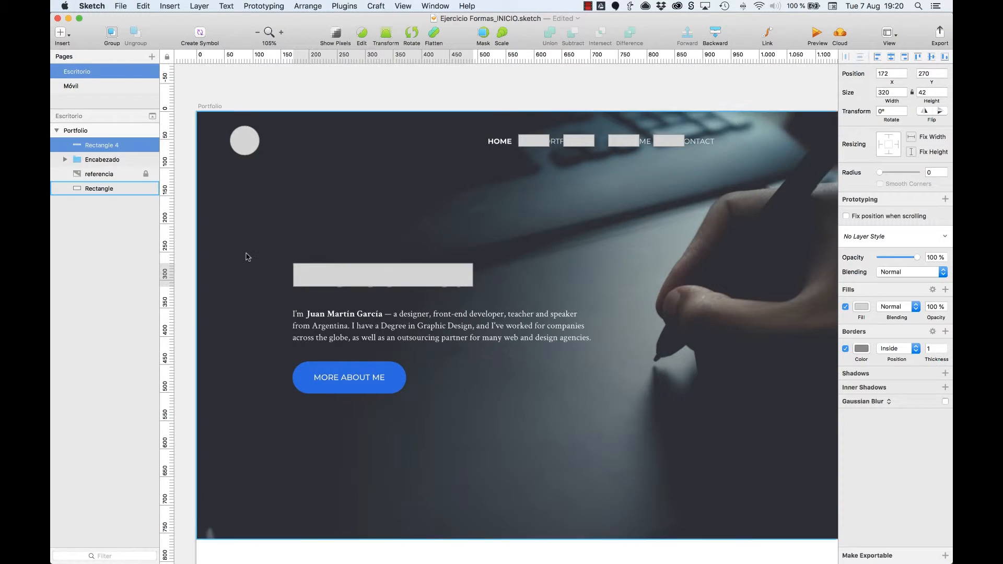
Draw a 508 × 14 px rectangle over the paragraph's first line and duplicate it onto the second and third lines.
{"action": "key", "text": "z"}
{"action": "left_click_drag", "start_coordinate": [247, 243], "coordinate": [661, 415]}
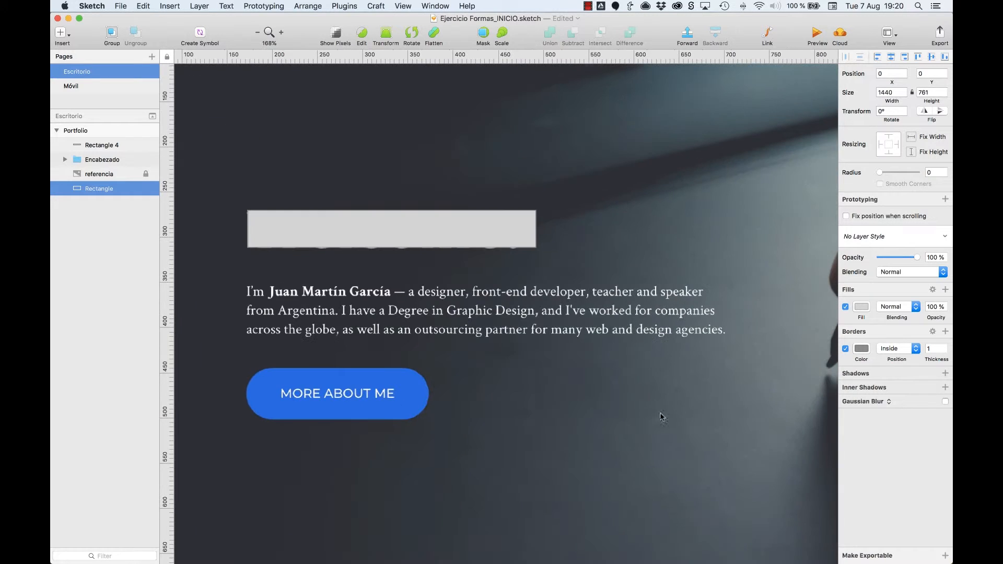
{"action": "key", "text": "r"}
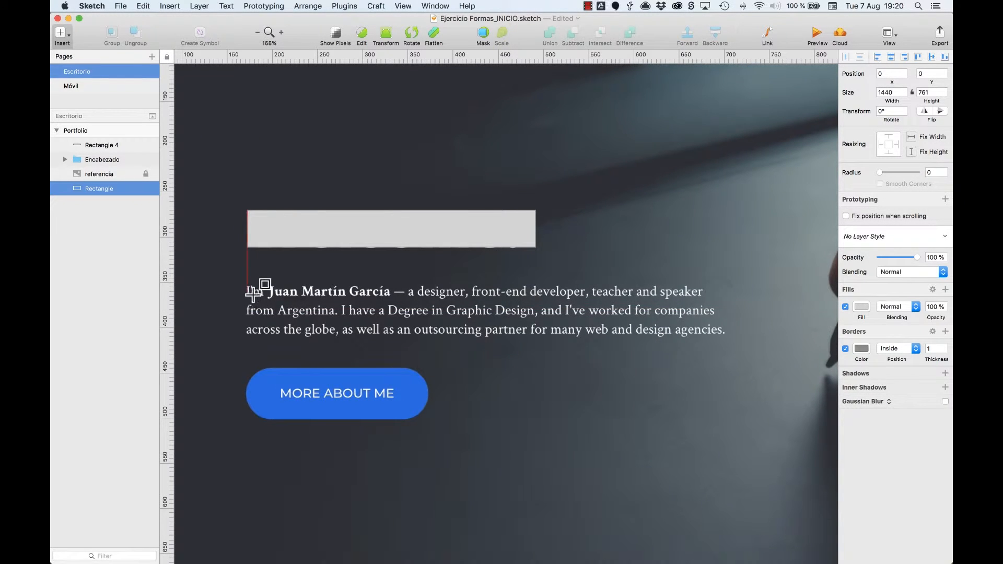
{"action": "left_click_drag", "start_coordinate": [246, 295], "coordinate": [706, 284]}
{"action": "left_click_drag", "start_coordinate": [359, 292], "coordinate": [393, 333]}
Widen the third paragraph bar to 529 px to match its text line and shorten the second bar.
{"action": "left_click", "coordinate": [406, 291]}
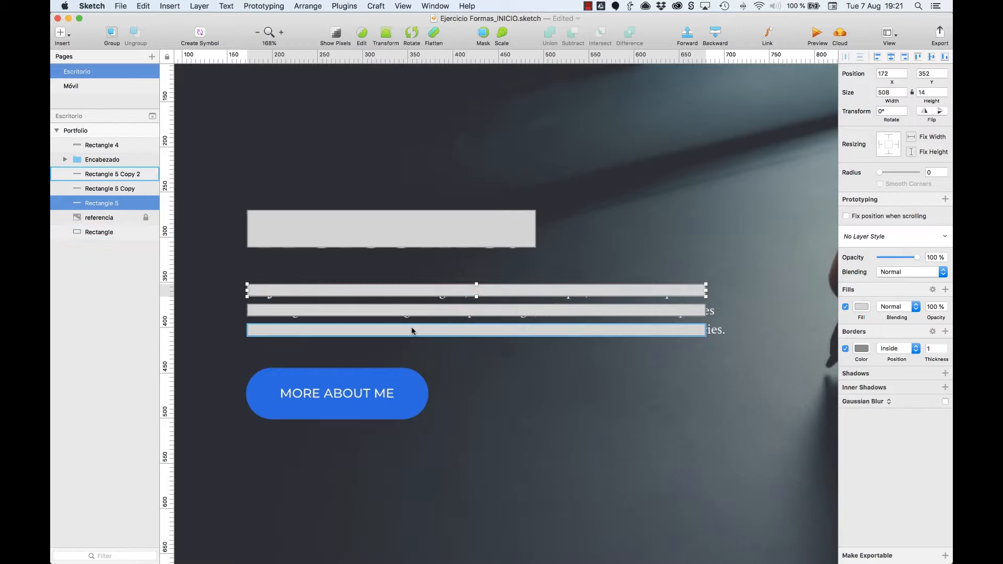
{"action": "left_click", "coordinate": [412, 328]}
{"action": "left_click_drag", "start_coordinate": [706, 330], "coordinate": [671, 311]}
{"action": "left_click", "coordinate": [703, 311]}
Group the three paragraph bars and name the group parrafo.
{"action": "left_click", "coordinate": [652, 296], "text": "shift"}
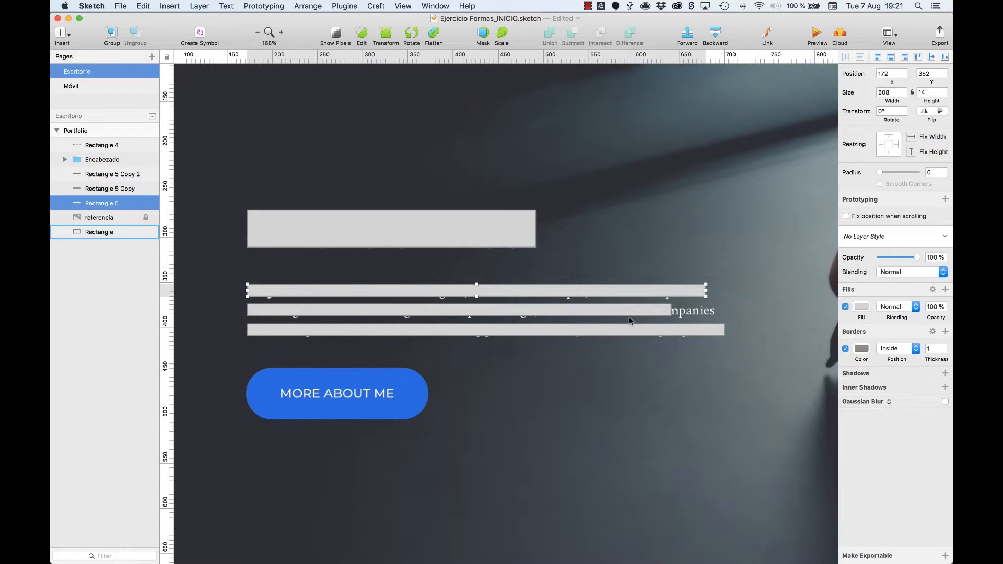
{"action": "left_click", "coordinate": [627, 330], "text": "shift"}
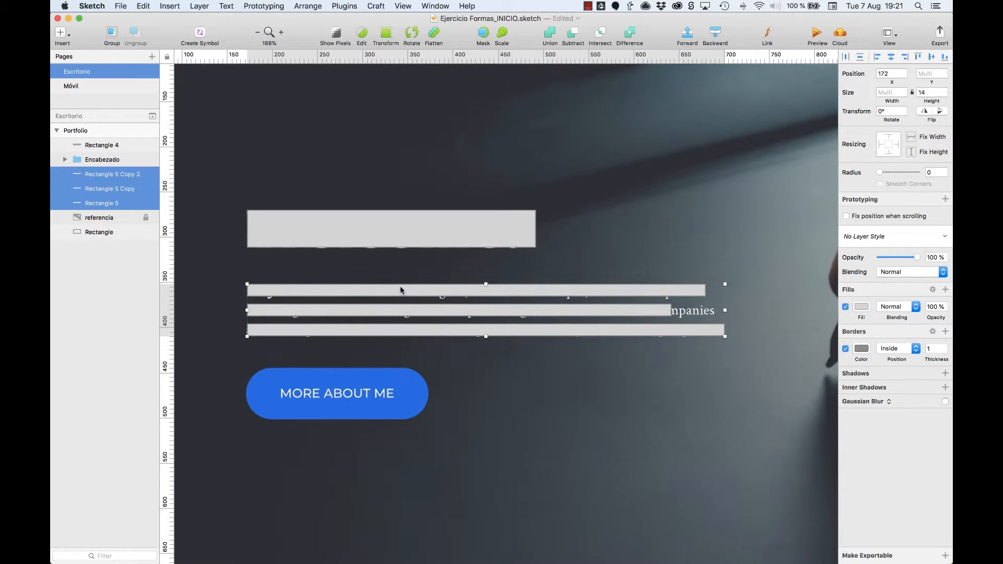
{"action": "key", "text": "super+g"}
{"action": "key", "text": "super+r"}
{"action": "type", "text": "p"}
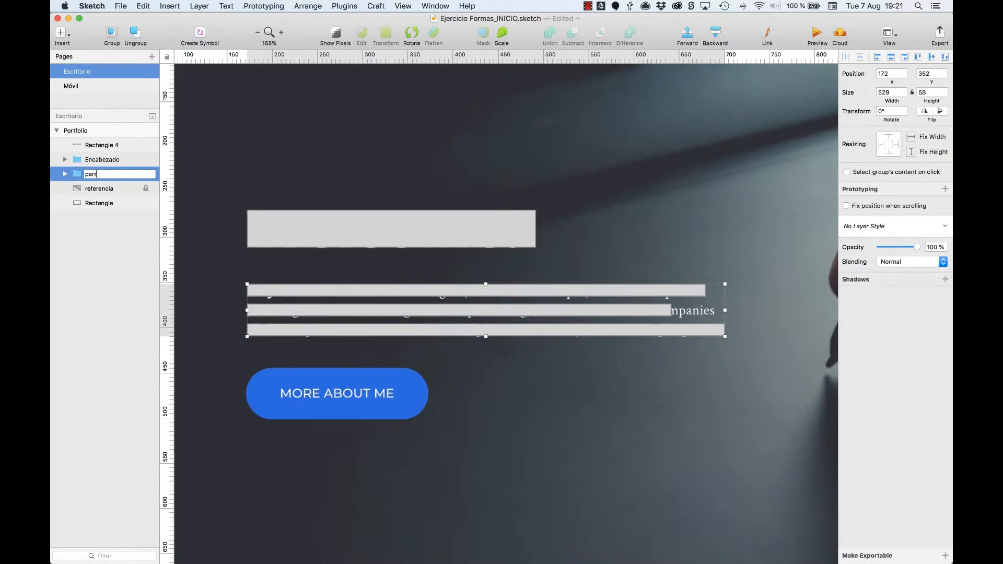
{"action": "key", "text": "Return"}
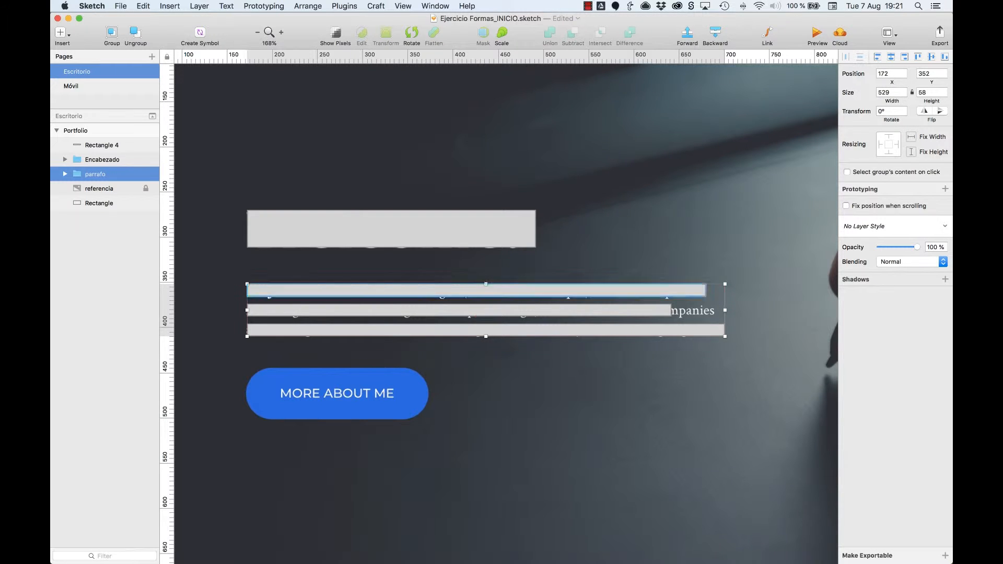
{"action": "left_click", "coordinate": [553, 261]}
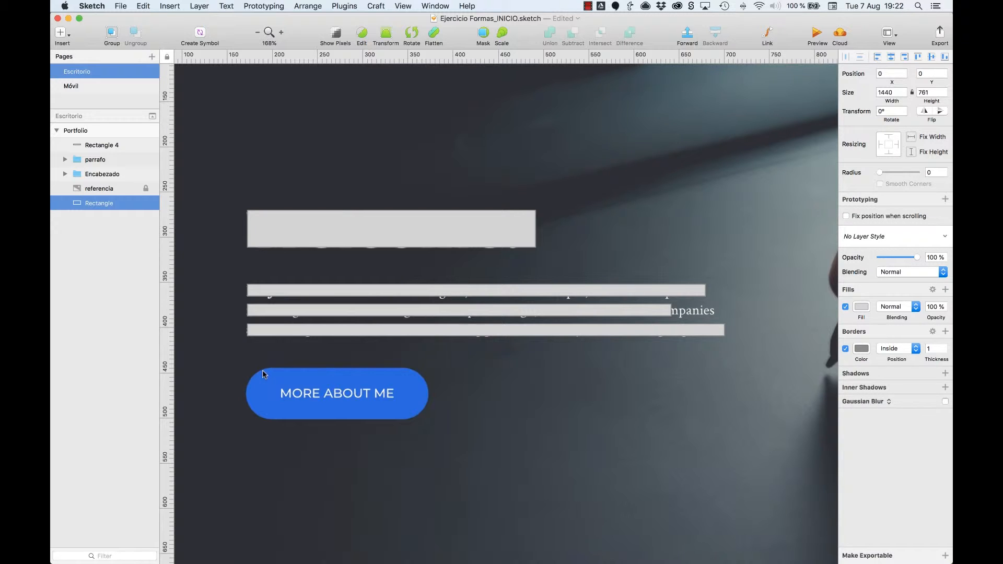
Draw a 201 × 58 px rounded rectangle over the MORE ABOUT ME button at X 172, Y 444, and move its layer above referencia.
{"action": "key", "text": "r"}
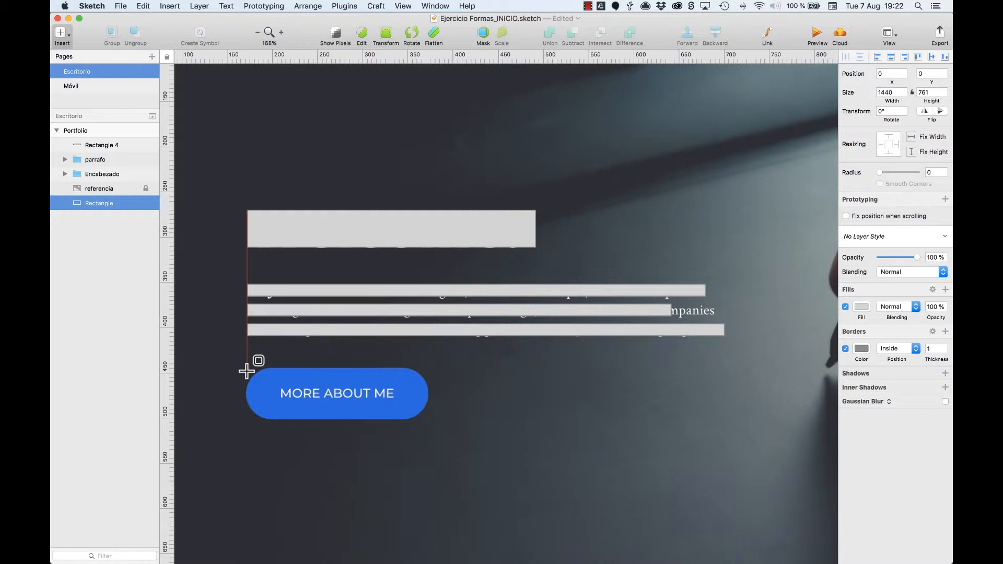
{"action": "left_click_drag", "start_coordinate": [247, 371], "coordinate": [429, 419]}
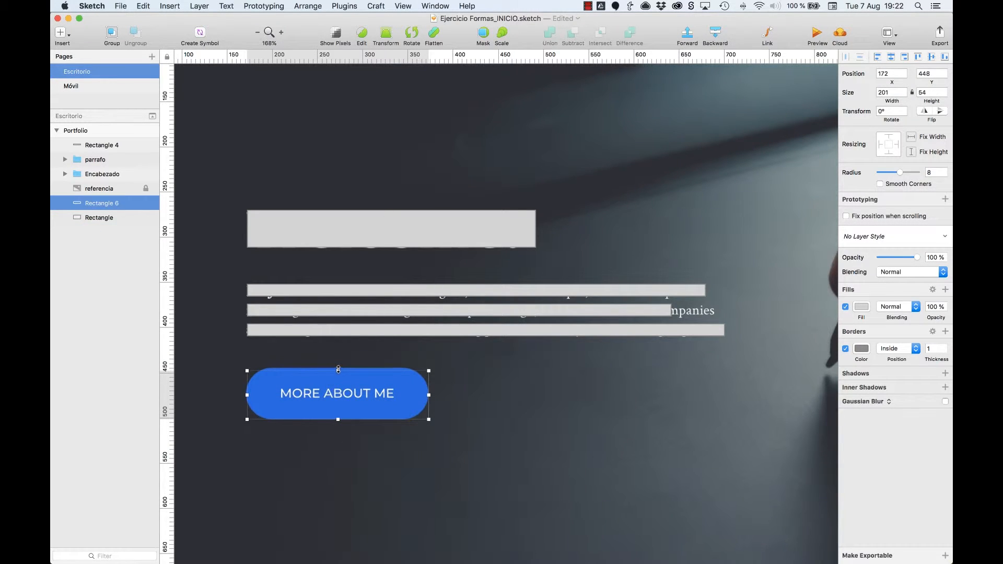
{"action": "left_click_drag", "start_coordinate": [338, 369], "coordinate": [338, 367]}
{"action": "left_click_drag", "start_coordinate": [93, 206], "coordinate": [90, 183]}
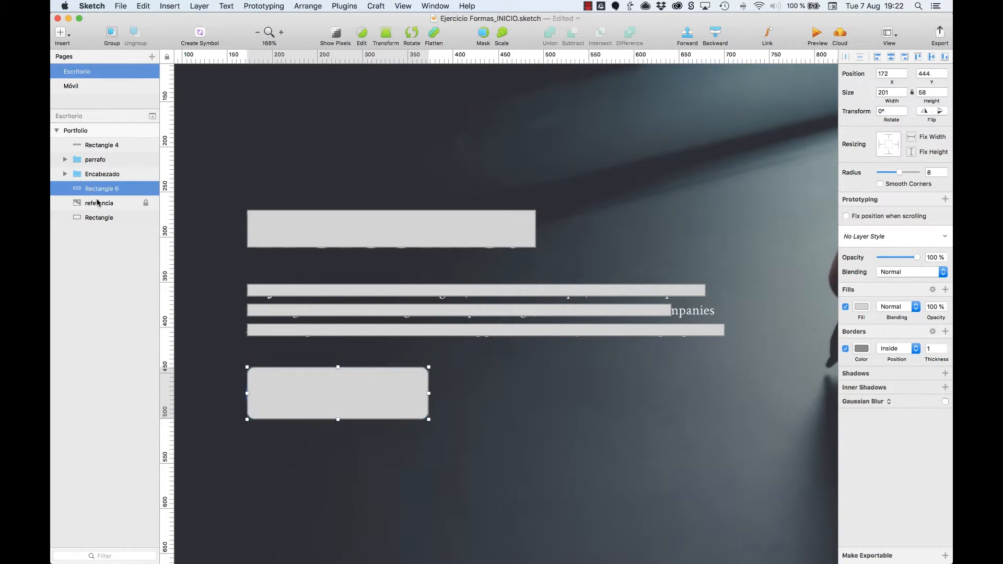
{"action": "left_click", "coordinate": [285, 351]}
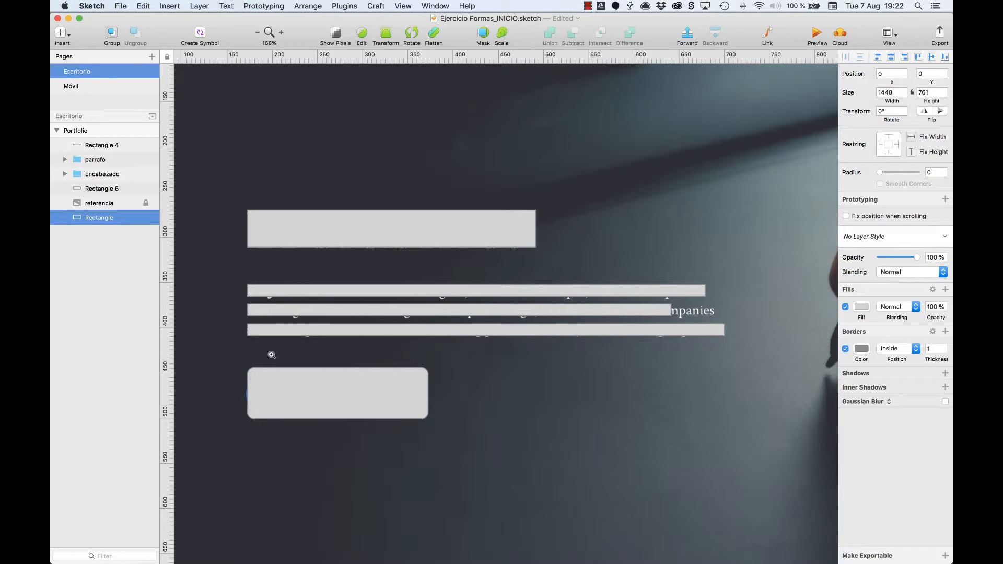
Hide the button rectangle and compare its corner rounding with the reference button up close.
{"action": "key", "text": "z"}
{"action": "left_click_drag", "start_coordinate": [221, 351], "coordinate": [511, 441]}
{"action": "key", "text": "z"}
{"action": "left_click_drag", "start_coordinate": [246, 361], "coordinate": [291, 383]}
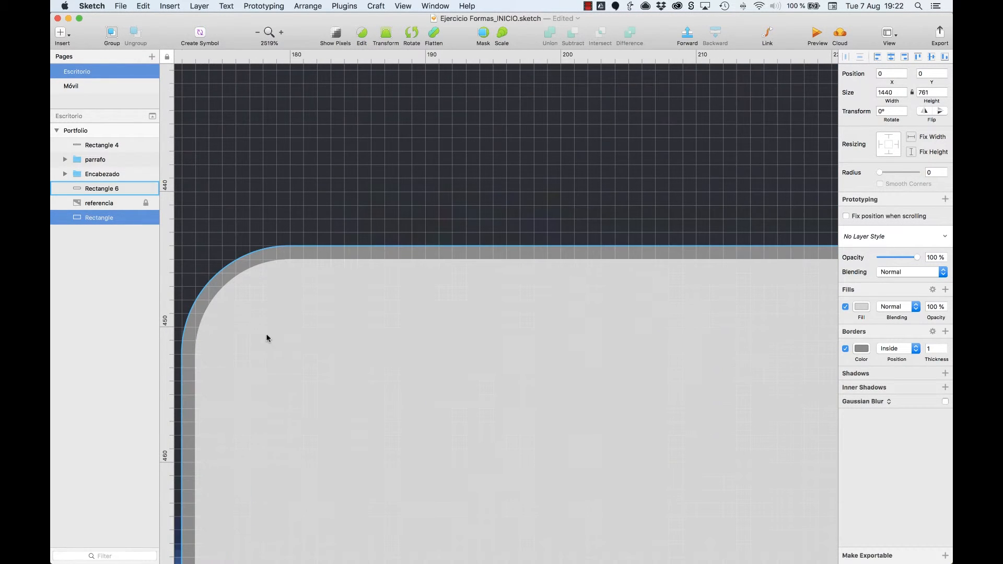
{"action": "left_click", "coordinate": [267, 337]}
{"action": "scroll", "coordinate": [280, 280], "scroll_direction": "left", "scroll_amount": 5}
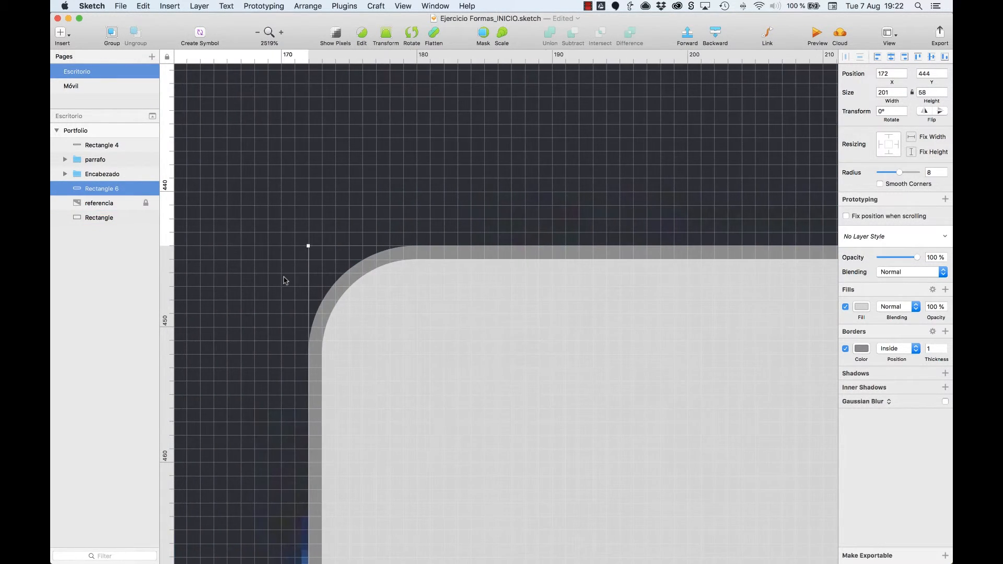
{"action": "left_click", "coordinate": [146, 188]}
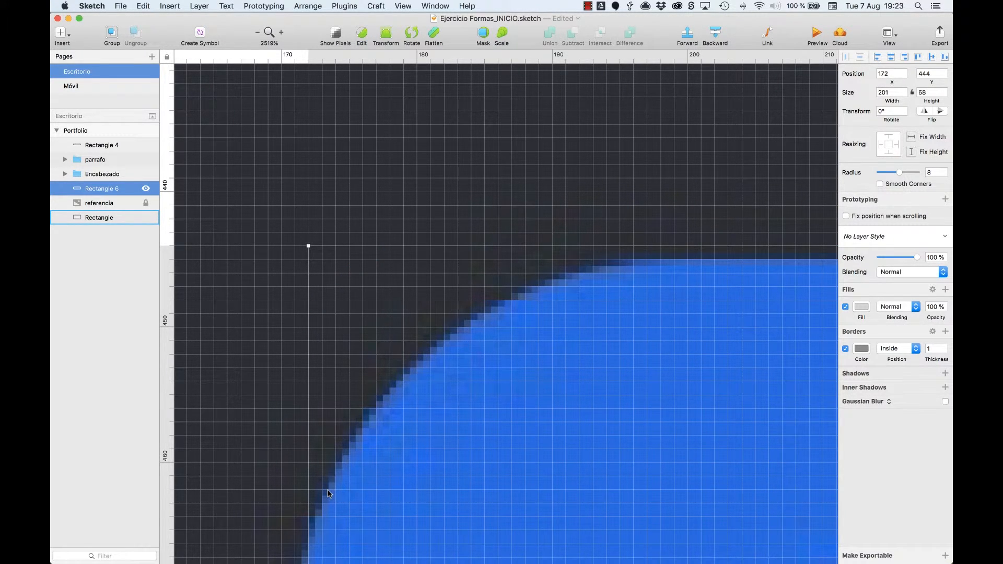
{"action": "key", "text": "super+minus"}
{"action": "key", "text": "super+minus"}
{"action": "scroll", "coordinate": [474, 451], "scroll_direction": "right", "scroll_amount": 8}
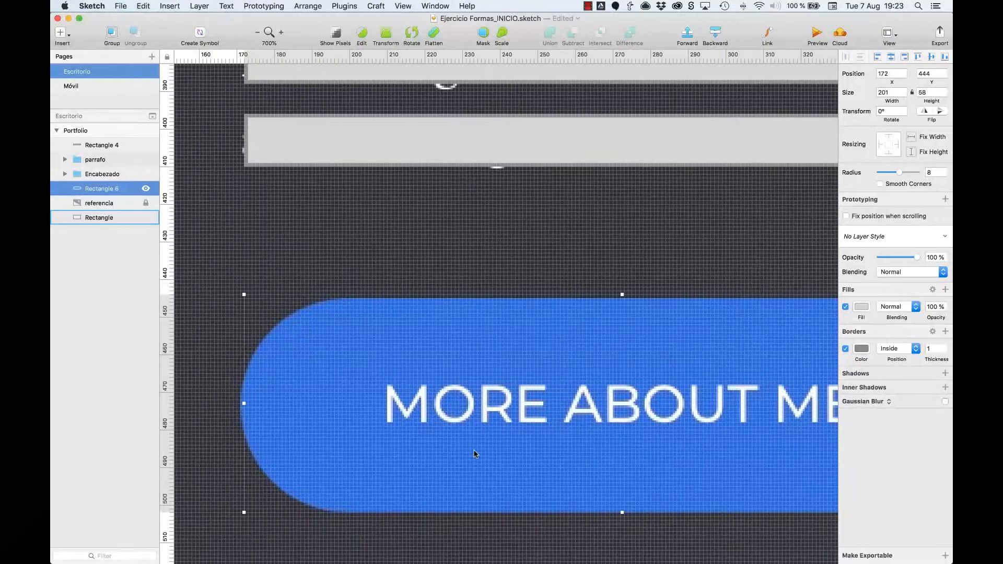
{"action": "key", "text": "super+minus"}
{"action": "scroll", "coordinate": [280, 242], "scroll_direction": "right", "scroll_amount": 5}
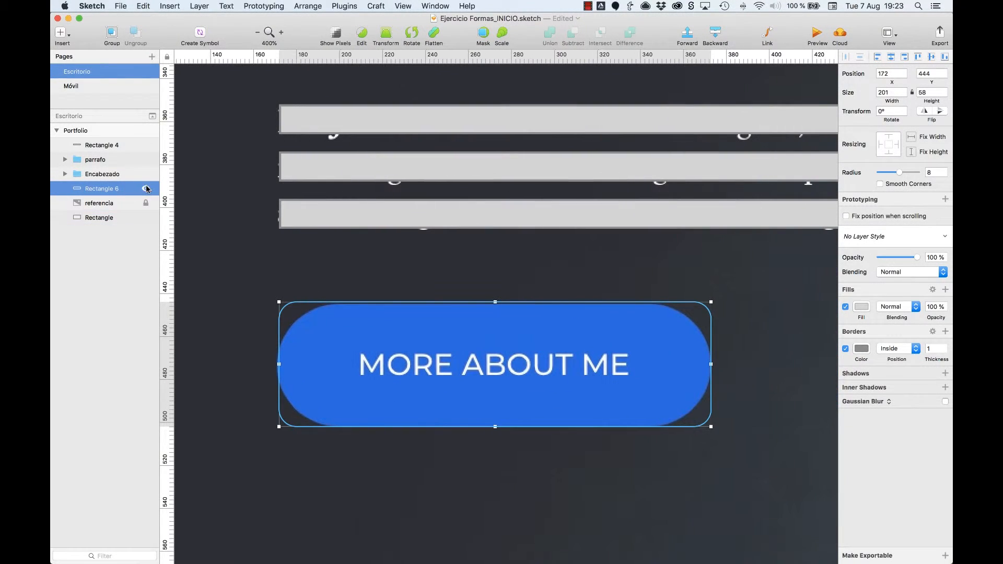
Show the button rectangle again and set its corner radius to 29.
{"action": "left_click", "coordinate": [146, 189]}
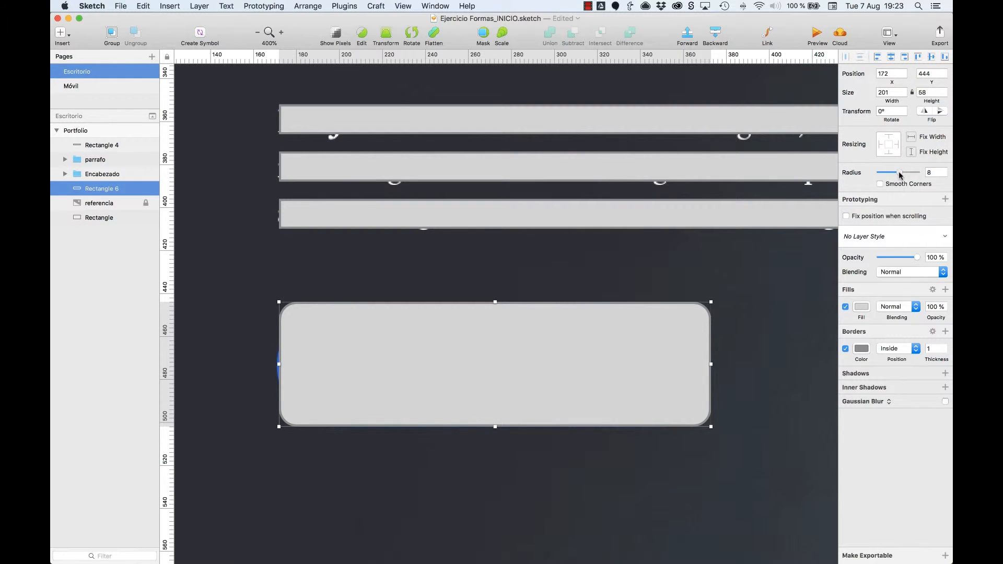
{"action": "left_click_drag", "start_coordinate": [899, 175], "coordinate": [938, 174]}
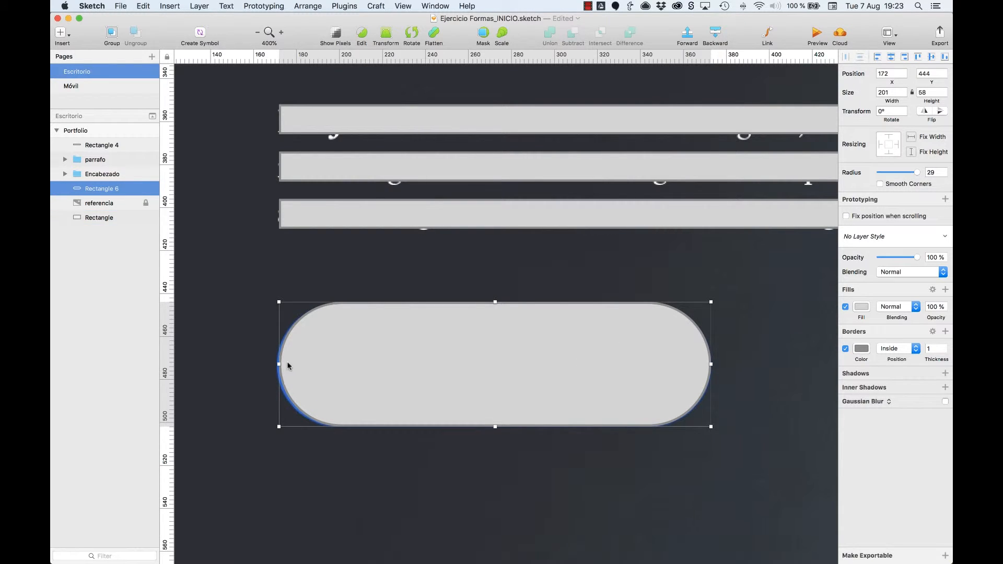
{"action": "left_click", "coordinate": [328, 230]}
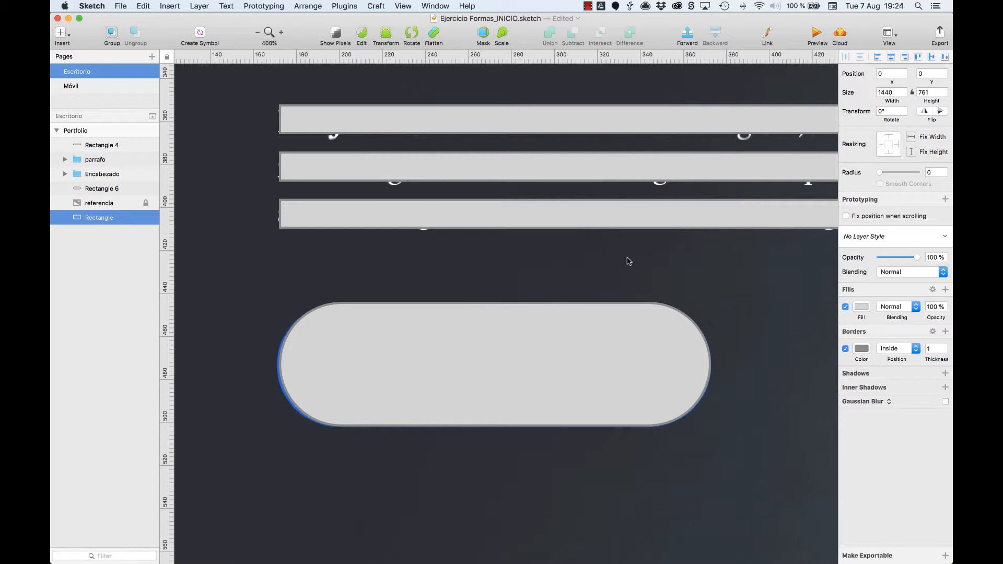
Review the placed shapes across the header and welcome section, in overview and at full size.
{"action": "key", "text": "super+minus"}
{"action": "key", "text": "super+minus"}
{"action": "key", "text": "super+minus"}
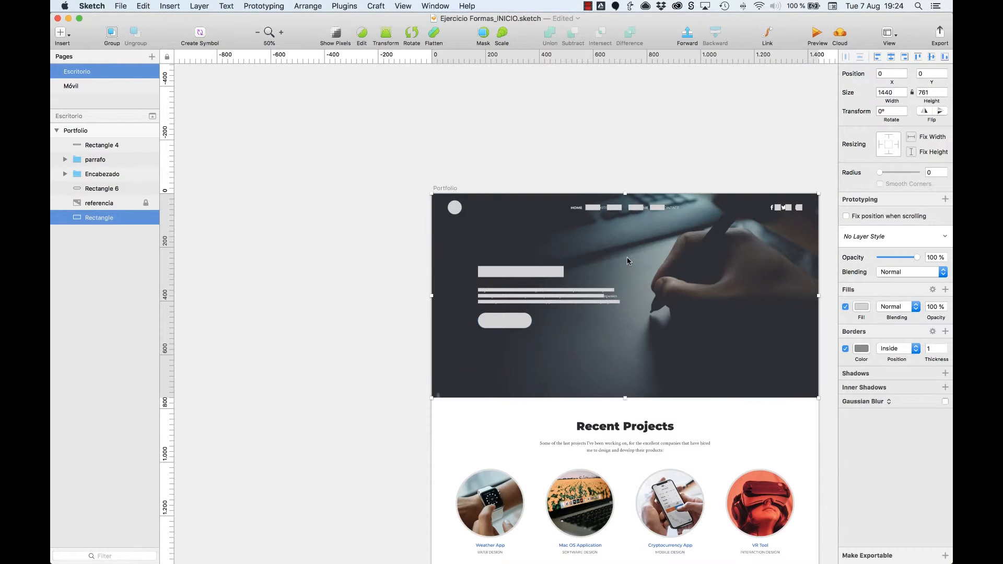
{"action": "key", "text": "super+minus"}
{"action": "key", "text": "super+0"}
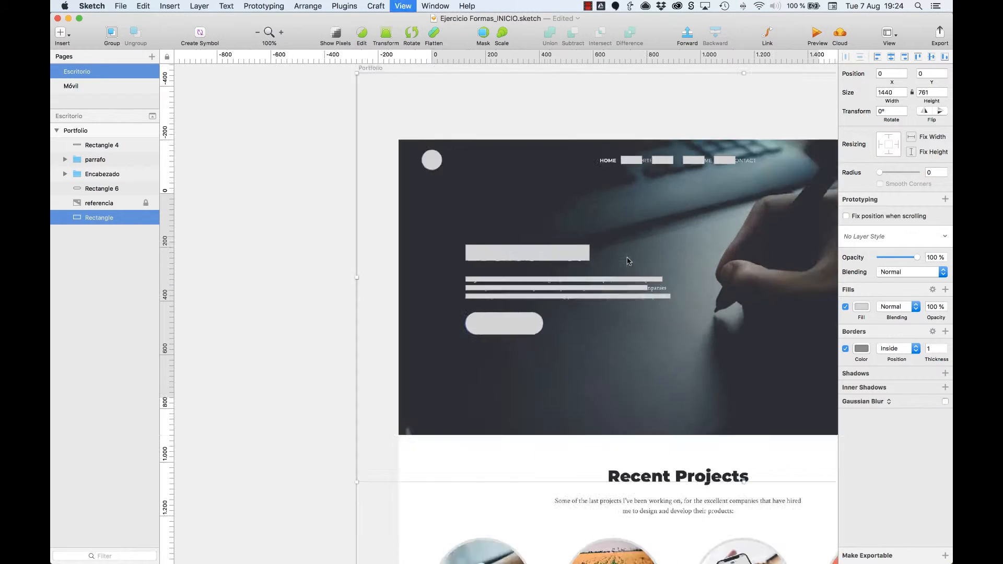
{"action": "key", "text": "super+plus"}
{"action": "key", "text": "super+minus"}
{"action": "key", "text": "super+minus"}
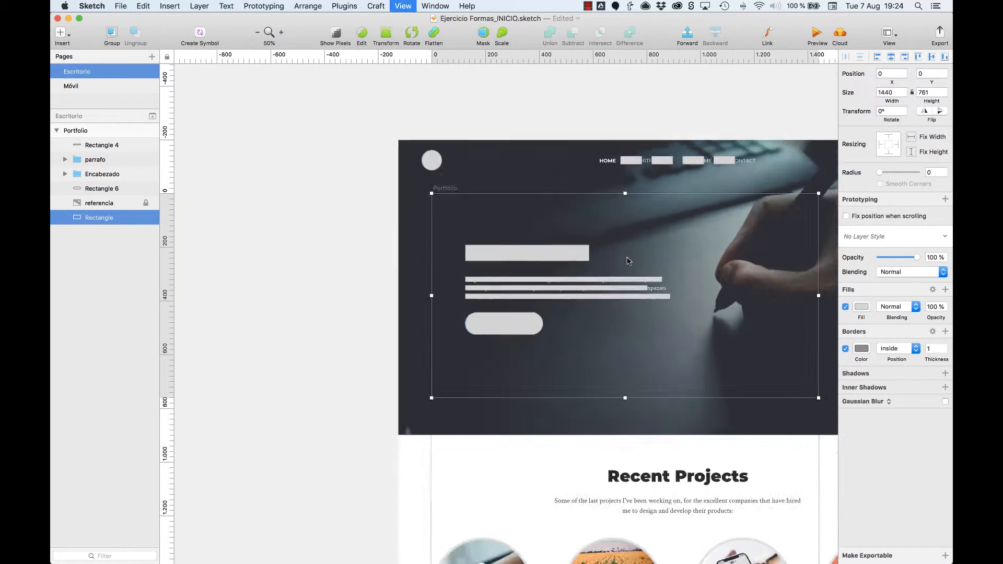
{"action": "left_click", "coordinate": [470, 186]}
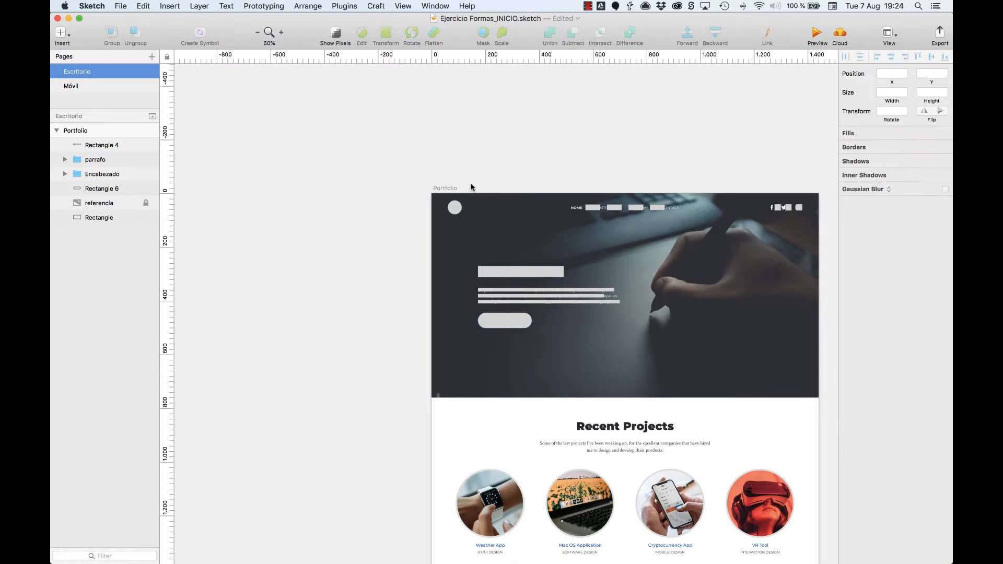
{"action": "key", "text": "super+plus"}
{"action": "scroll", "coordinate": [470, 186], "scroll_direction": "right", "scroll_amount": 10}
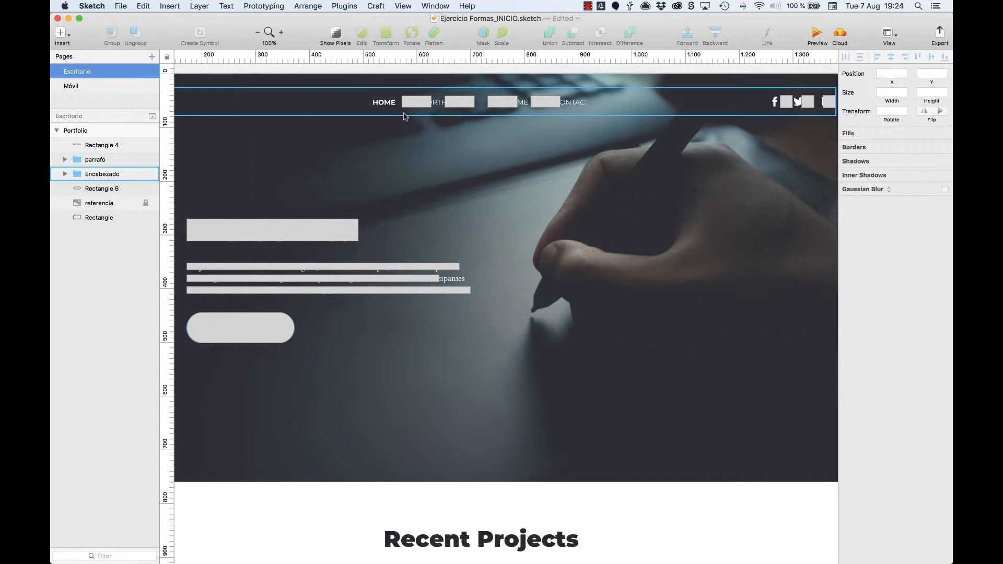
Group the welcome title bar, the parrafo group and the rounded button rectangle, and name the group Texto.
{"action": "left_click", "coordinate": [262, 328]}
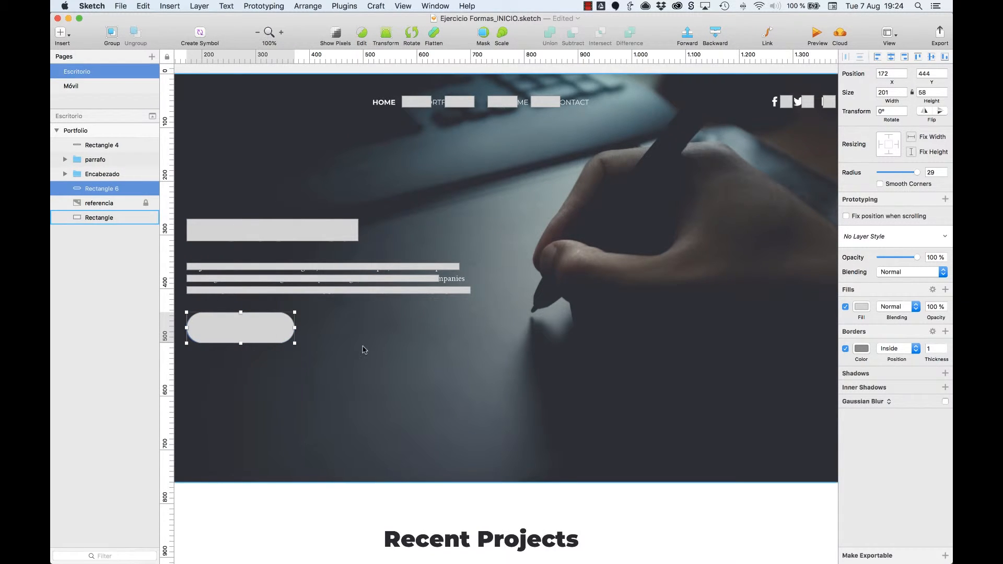
{"action": "key", "text": "super+2"}
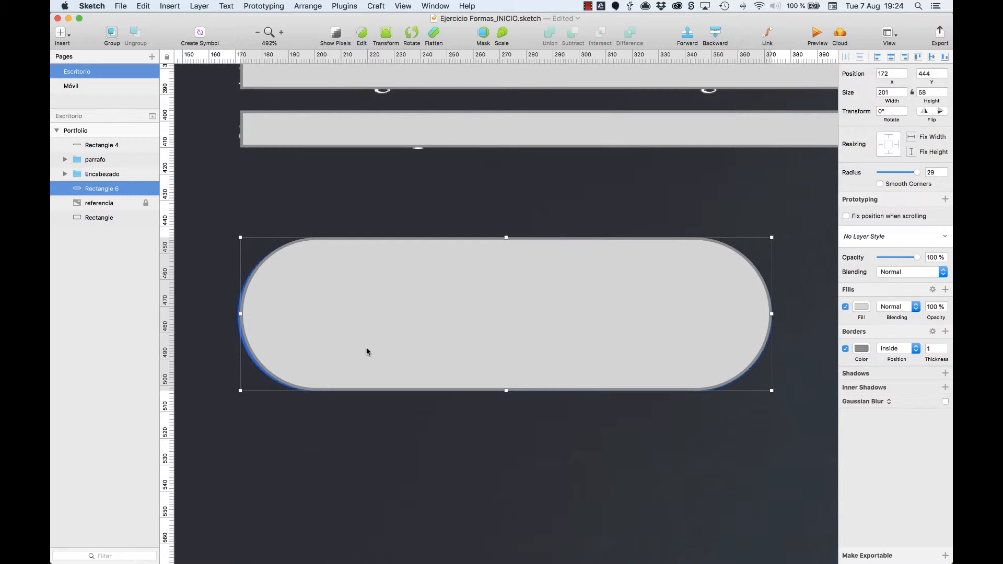
{"action": "key", "text": "super+0"}
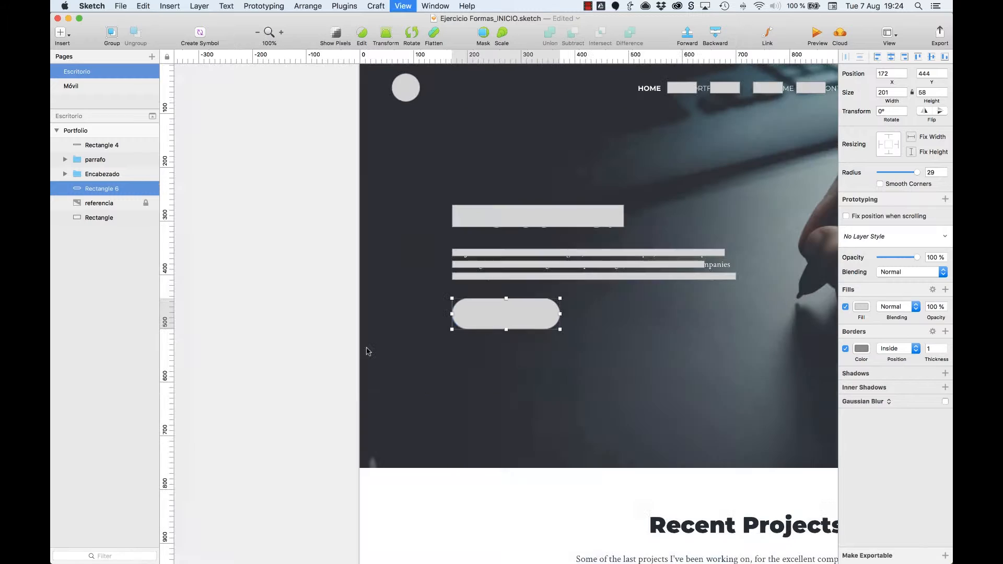
{"action": "scroll", "coordinate": [366, 348], "scroll_direction": "right", "scroll_amount": 5}
{"action": "scroll", "coordinate": [368, 352], "scroll_direction": "right", "scroll_amount": 5}
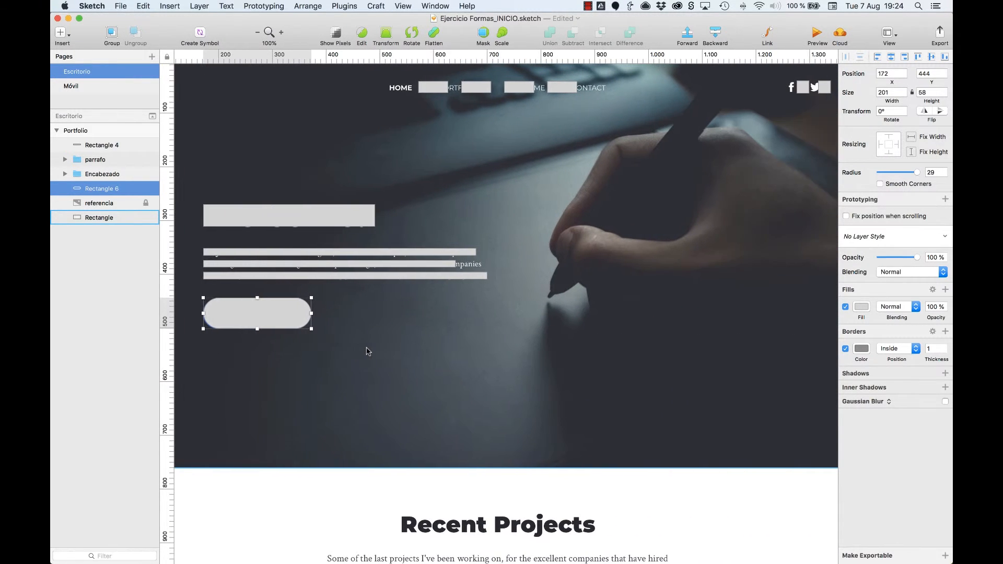
{"action": "left_click", "coordinate": [241, 269], "text": "shift"}
{"action": "left_click", "coordinate": [252, 226], "text": "shift"}
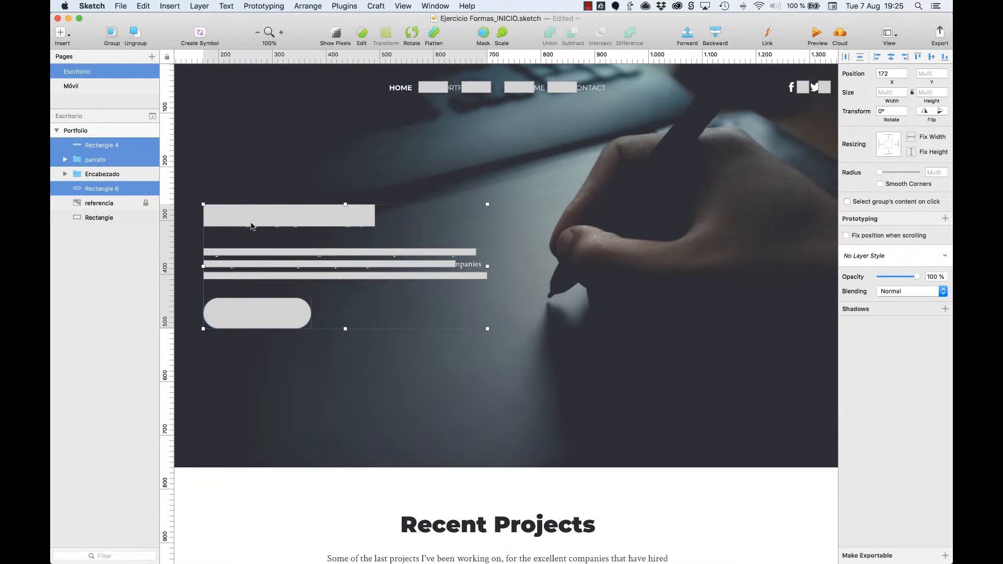
{"action": "key", "text": "super+g"}
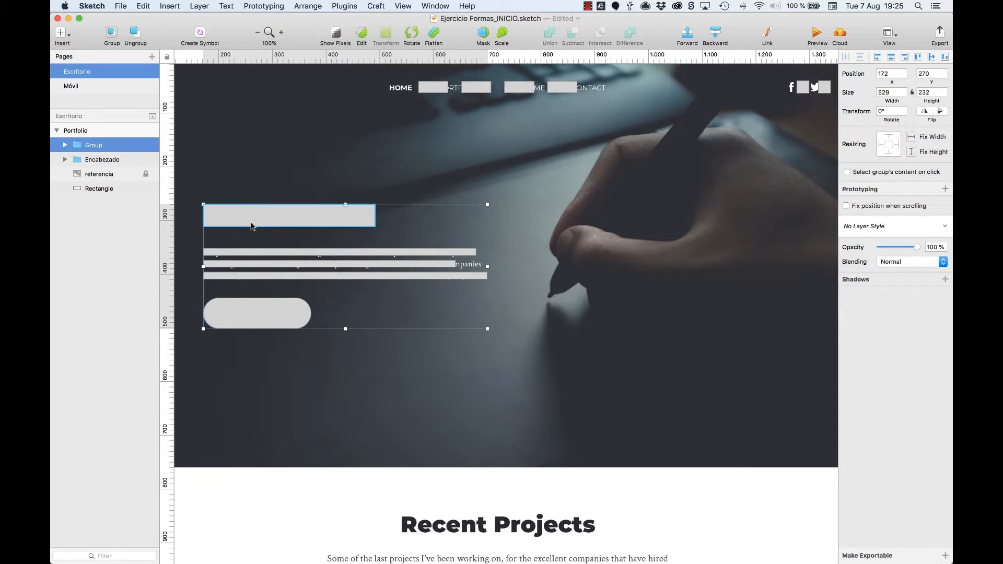
{"action": "key", "text": "super+r"}
{"action": "type", "text": "T"}
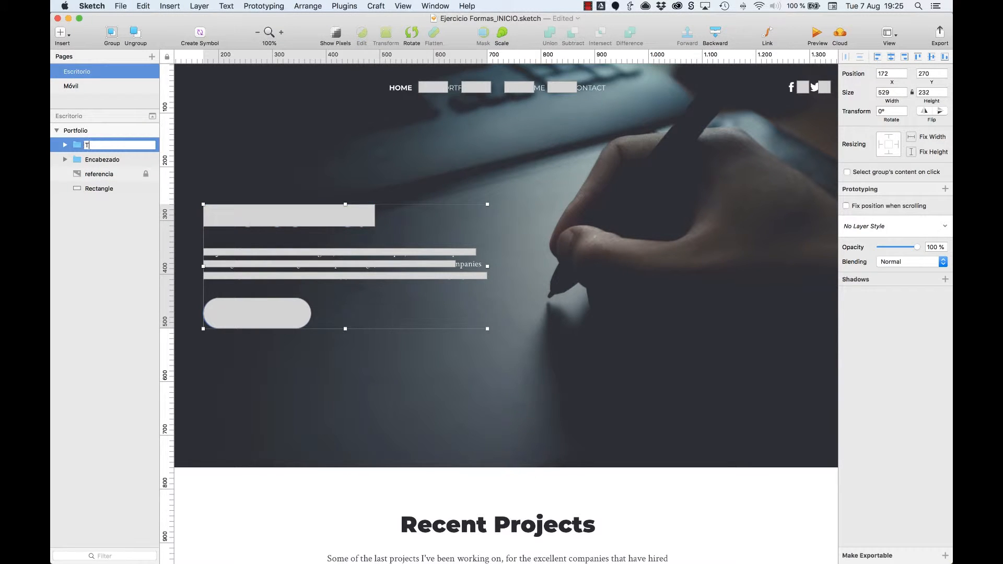
{"action": "type", "text": "exto"}
Move the 1440 × 761 px background Rectangle layer above referencia, keeping it below Encabezado.
{"action": "left_click", "coordinate": [98, 190]}
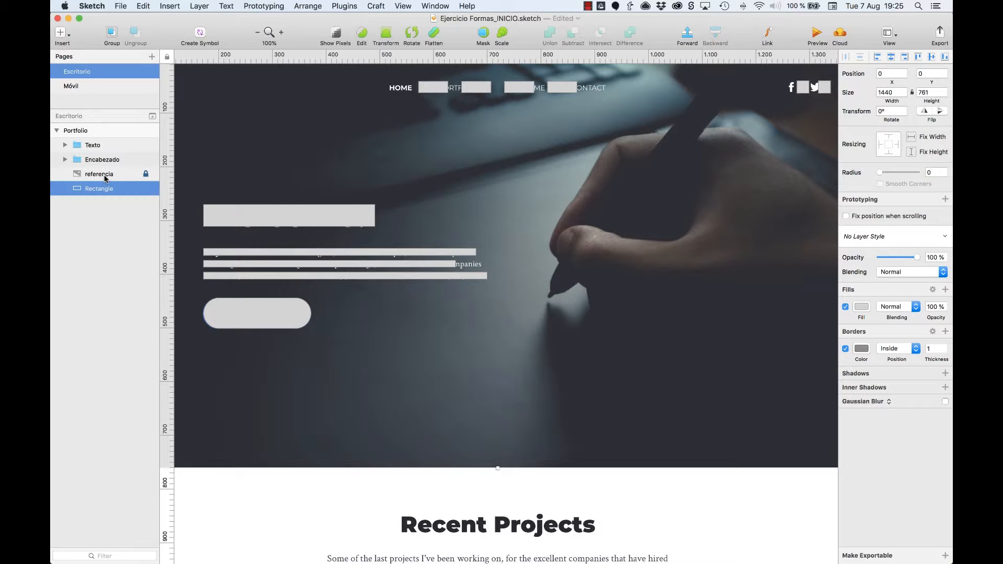
{"action": "key", "text": "alt"}
{"action": "key", "text": "super+alt+Up"}
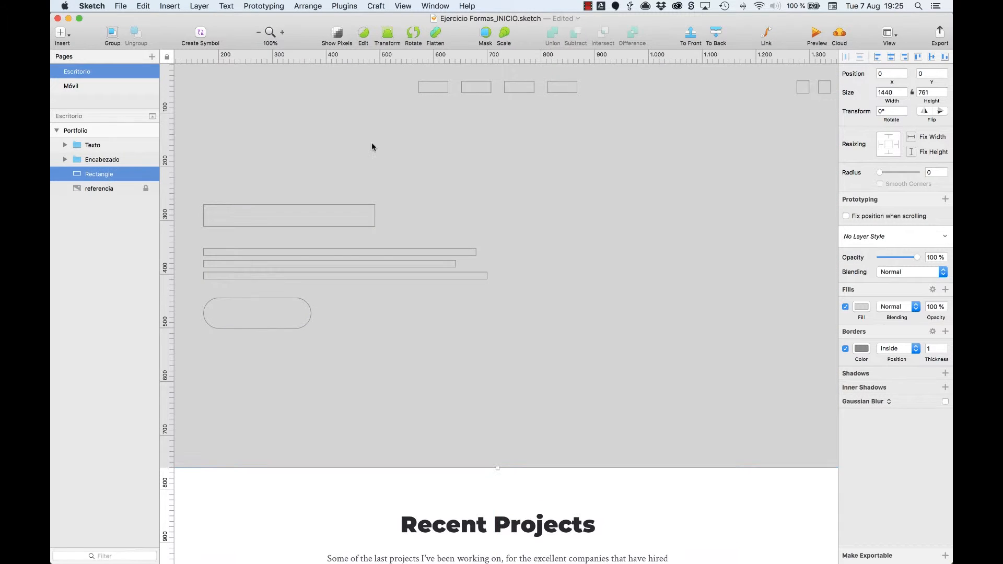
Turn off the background rectangle's border and set its fill to the grey 717171.
{"action": "key", "text": "super+minus"}
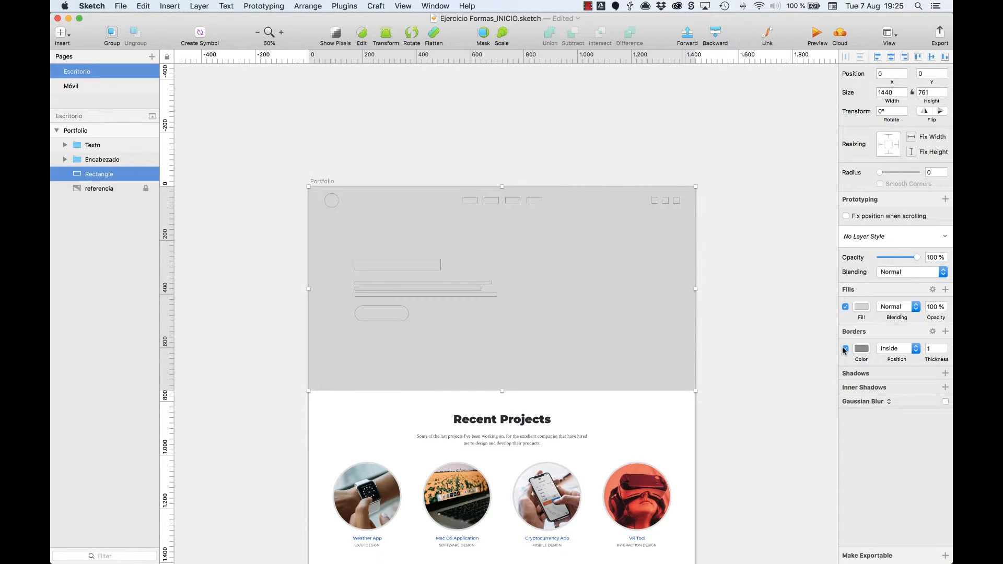
{"action": "left_click", "coordinate": [845, 348]}
{"action": "left_click", "coordinate": [861, 307]}
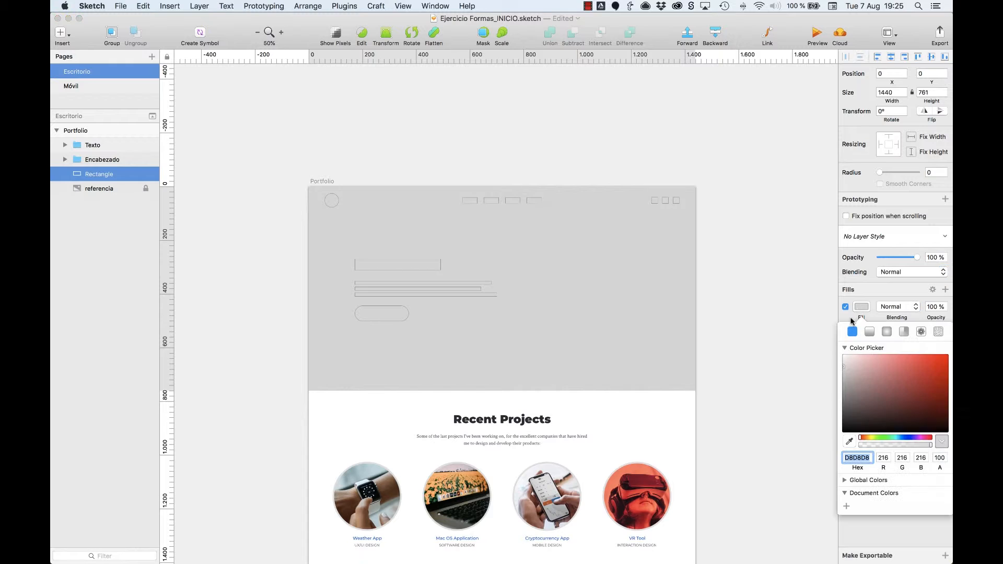
{"action": "left_click_drag", "start_coordinate": [847, 388], "coordinate": [837, 400]}
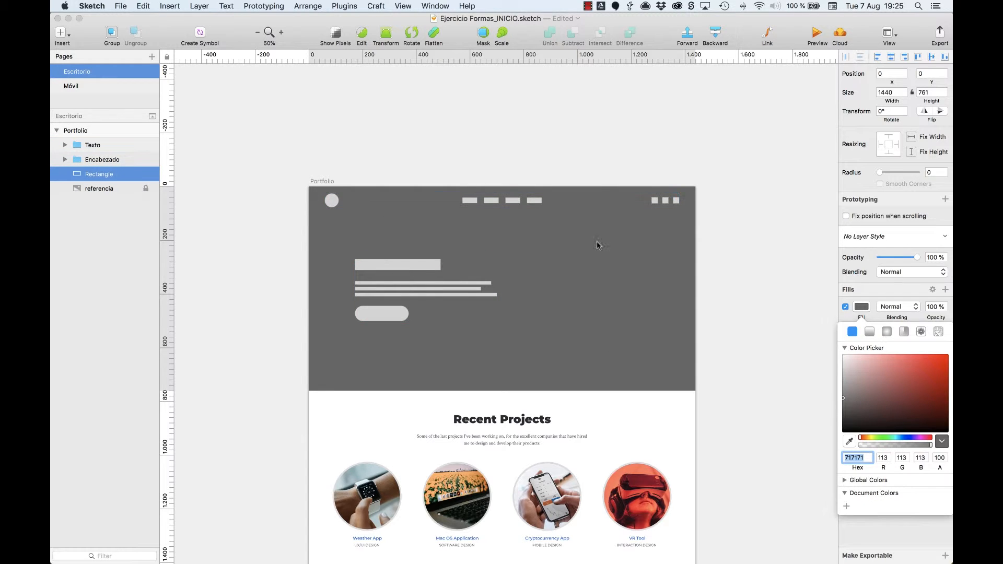
{"action": "left_click", "coordinate": [327, 166]}
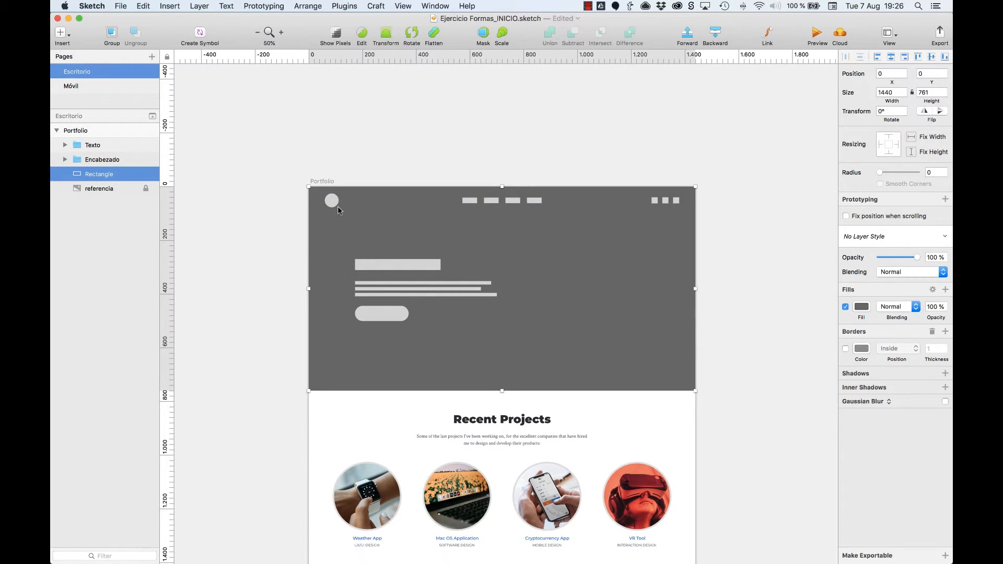
{"action": "left_click", "coordinate": [736, 300]}
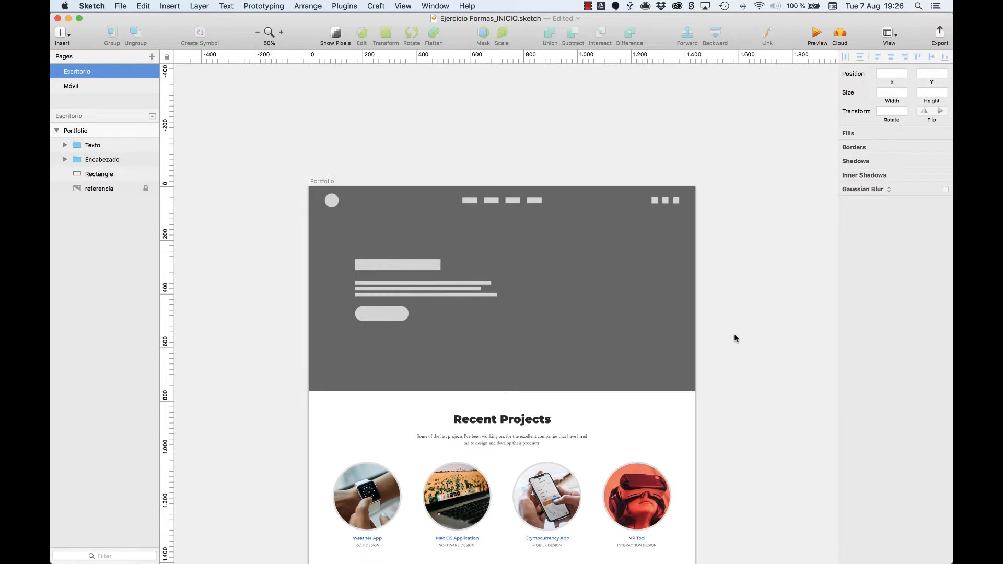
Draw a 370 × 42 px rectangle over the Recent Projects heading at X 537, Y 847.
{"action": "scroll", "coordinate": [734, 338], "scroll_direction": "down", "scroll_amount": 5}
{"action": "key", "text": "z"}
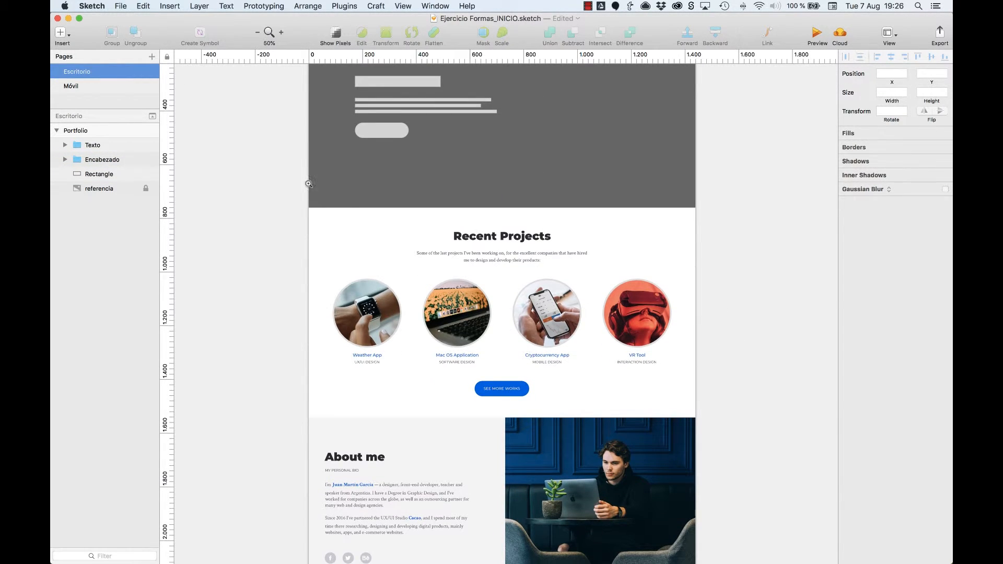
{"action": "left_click_drag", "start_coordinate": [287, 192], "coordinate": [698, 420]}
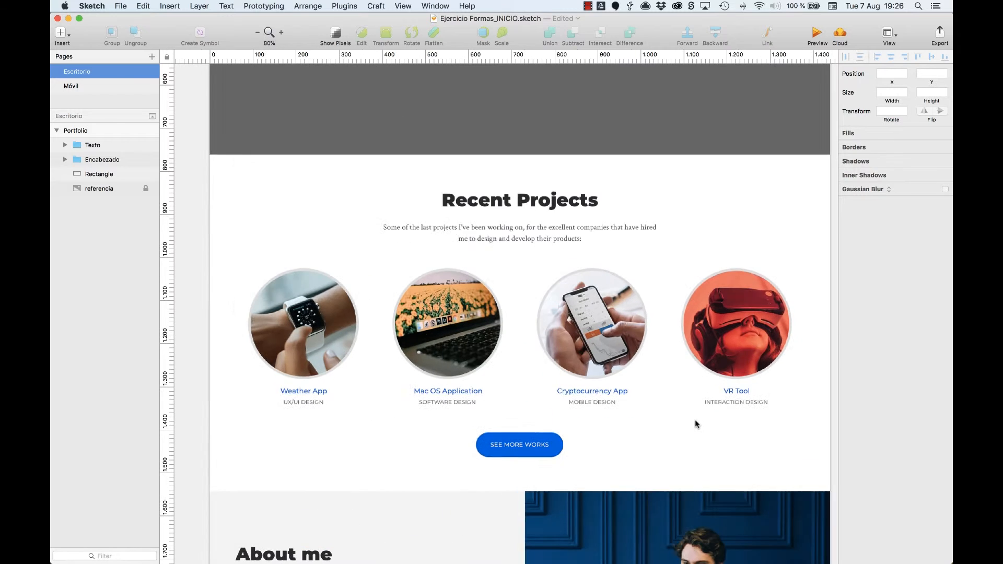
{"action": "key", "text": "r"}
{"action": "mouse_move", "coordinate": [441, 192]}
{"action": "left_mouse_down"}
{"action": "mouse_move", "coordinate": [609, 201]}
{"action": "mouse_move", "coordinate": [600, 209]}
{"action": "left_mouse_up"}
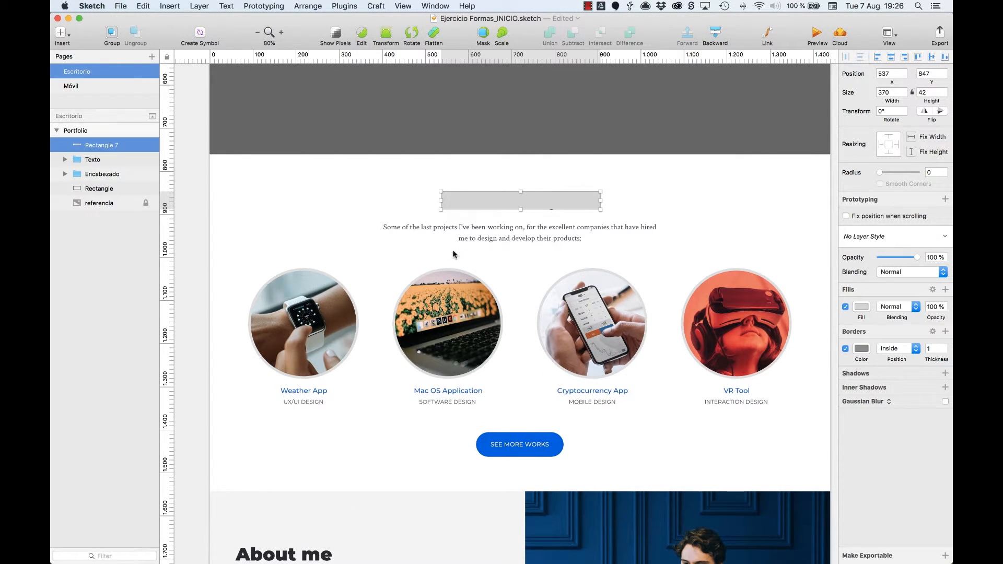
Draw a 654 × 18 px bar over the first description line at X 407, Y 919, and duplicate it down to Y 953.
{"action": "key", "text": "r"}
{"action": "left_click_drag", "start_coordinate": [384, 225], "coordinate": [625, 241]}
{"action": "key", "text": "z"}
{"action": "left_click_drag", "start_coordinate": [599, 211], "coordinate": [688, 284]}
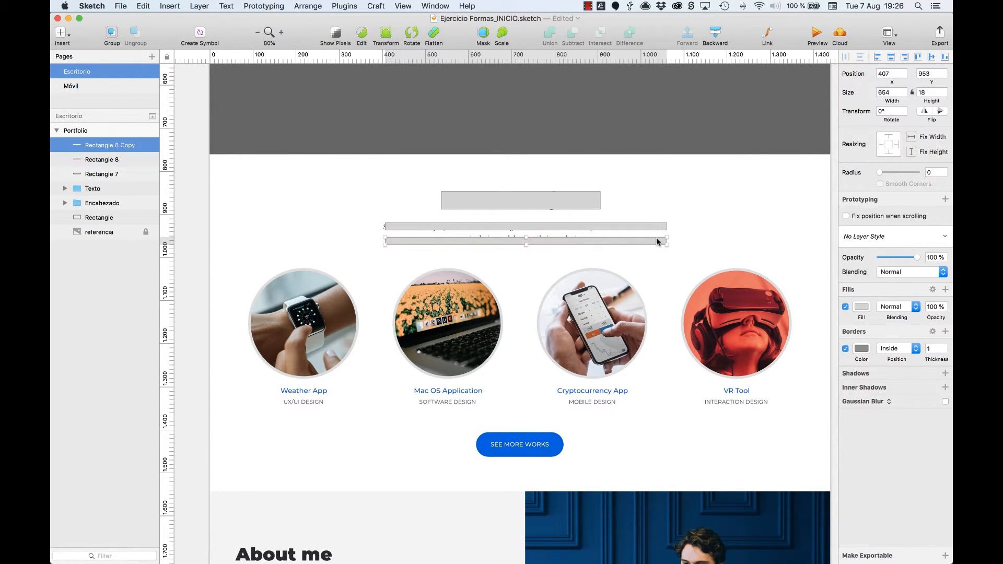
Narrow the lower description bar to 560 px around its centre.
{"action": "key", "text": "super+2"}
{"action": "scroll", "coordinate": [700, 316], "scroll_direction": "right", "scroll_amount": 5}
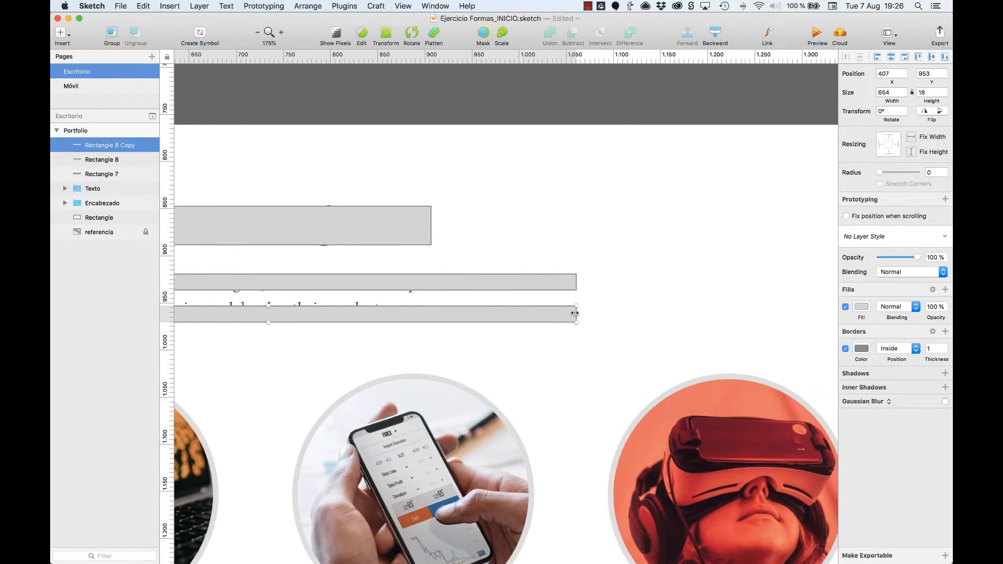
{"action": "left_click_drag", "start_coordinate": [575, 313], "coordinate": [532, 314]}
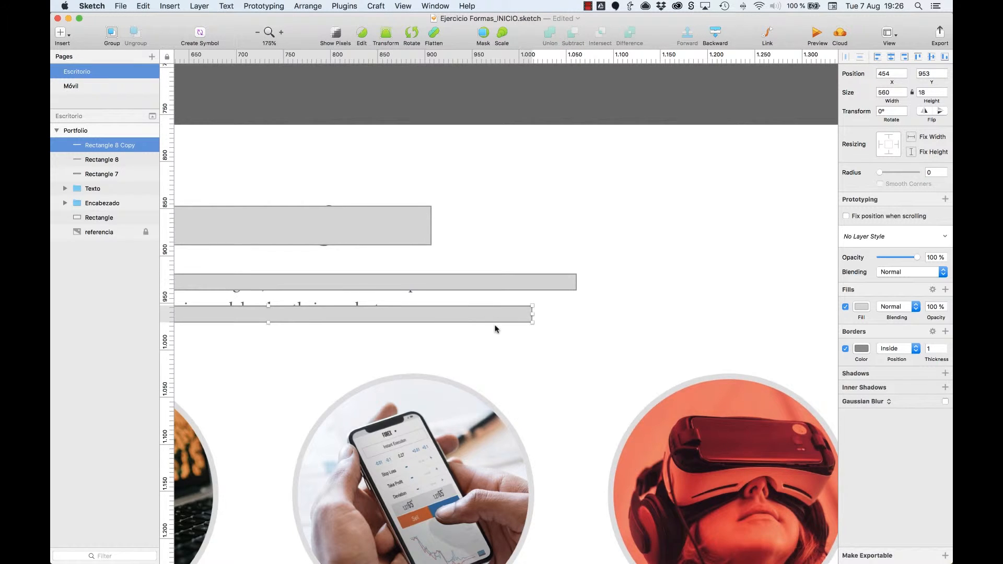
Group the two description bars under the Recent Projects heading and name the group texto.
{"action": "key", "text": "super+0"}
{"action": "scroll", "coordinate": [506, 296], "scroll_direction": "left", "scroll_amount": 4}
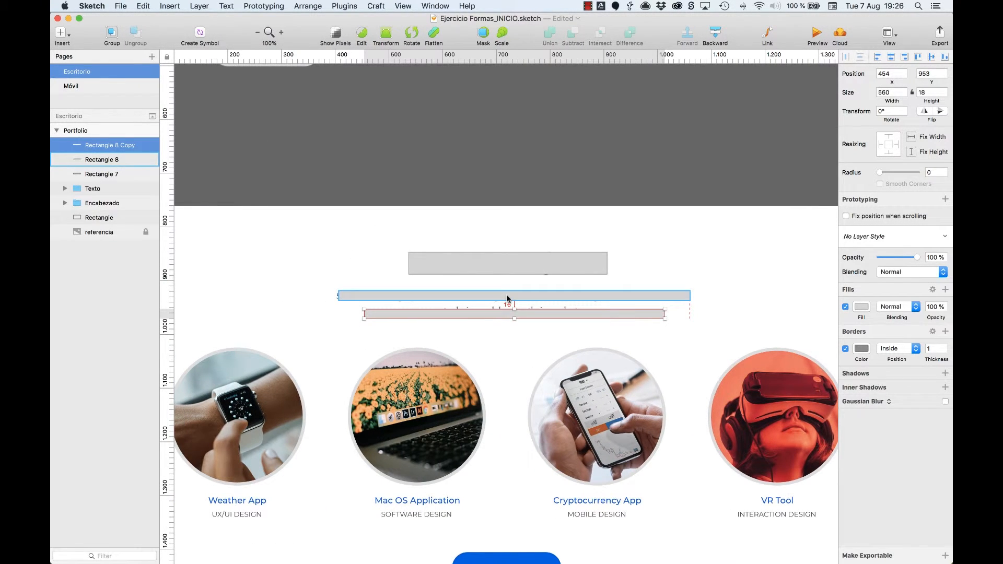
{"action": "left_click", "coordinate": [506, 295], "text": "shift"}
{"action": "key", "text": "super+g"}
{"action": "key", "text": "super+r"}
{"action": "type", "text": "text"}
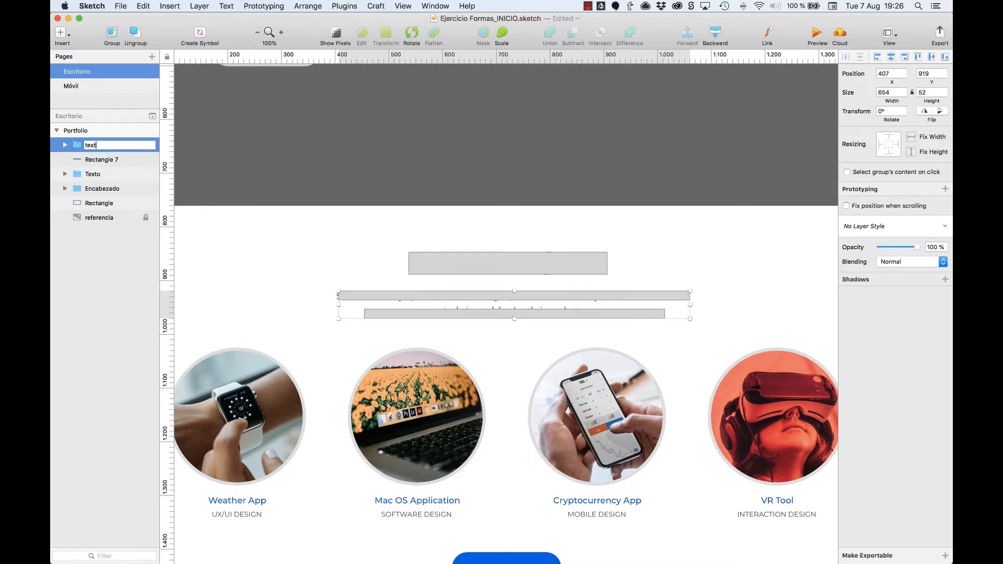
{"action": "type", "text": "o"}
{"action": "key", "text": "Return"}
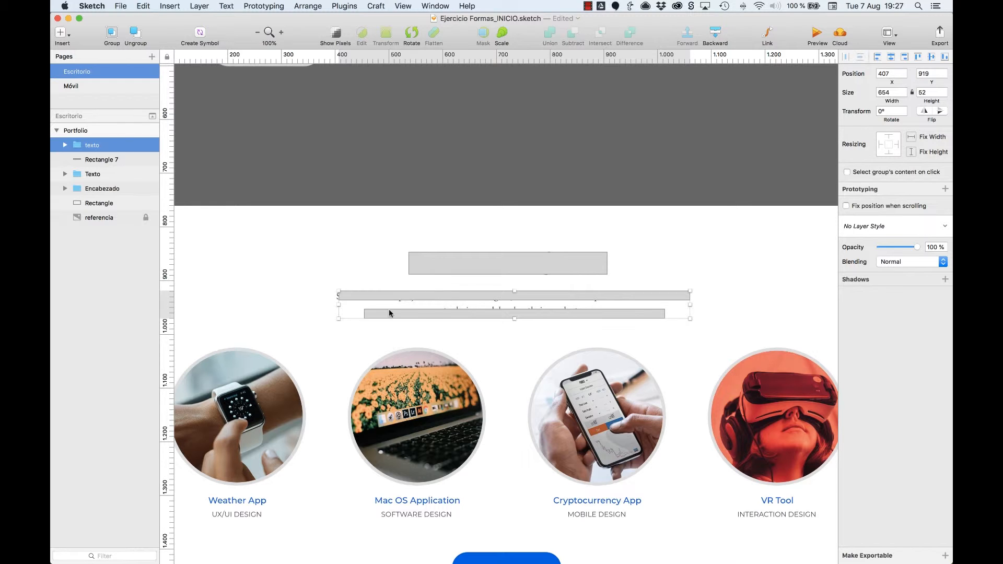
Align the Recent Projects title bar and the texto group by their horizontal centres, and check their distances to the artboard's sides.
{"action": "left_click", "coordinate": [444, 262], "text": "shift"}
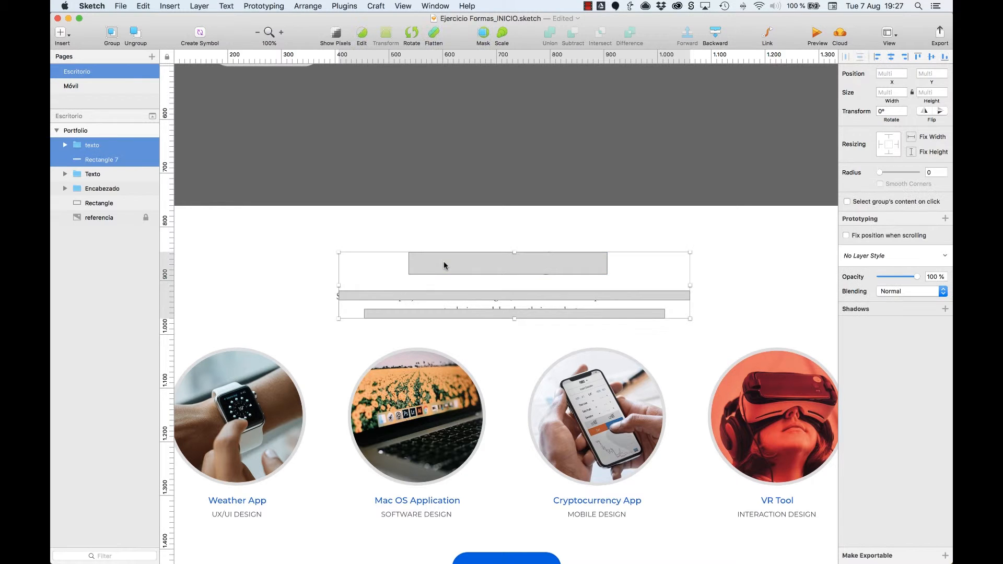
{"action": "left_click", "coordinate": [891, 58]}
{"action": "key", "text": "super+minus"}
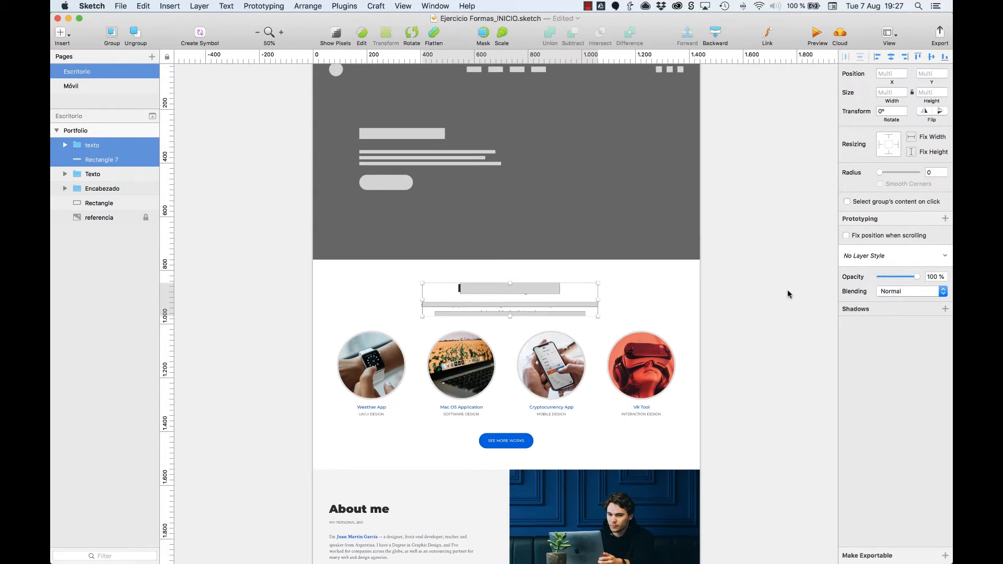
{"action": "key", "text": "alt"}
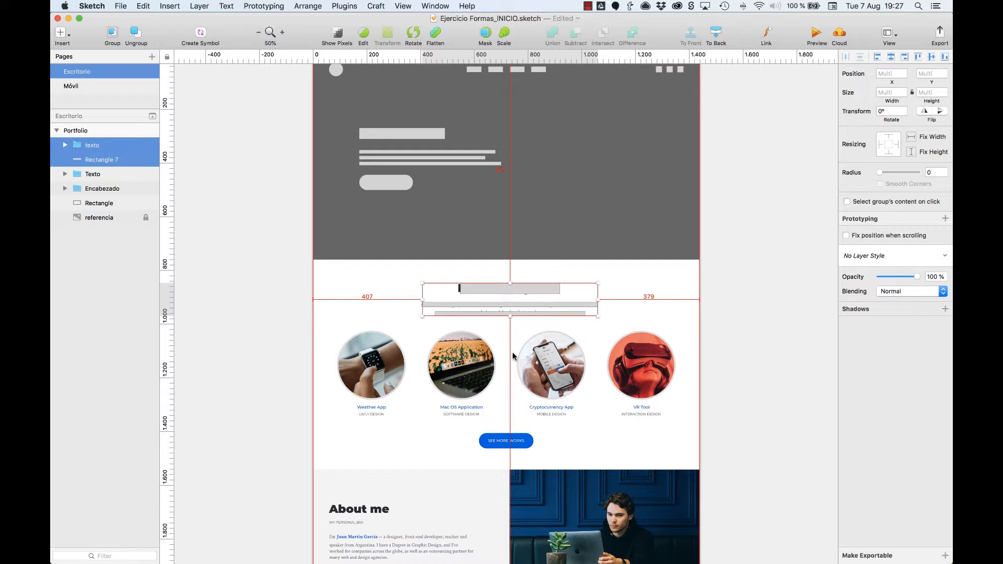
Group the title bar with texto as titulo portfolio, centre it horizontally on the artboard and check its side distances.
{"action": "key", "text": "super+g"}
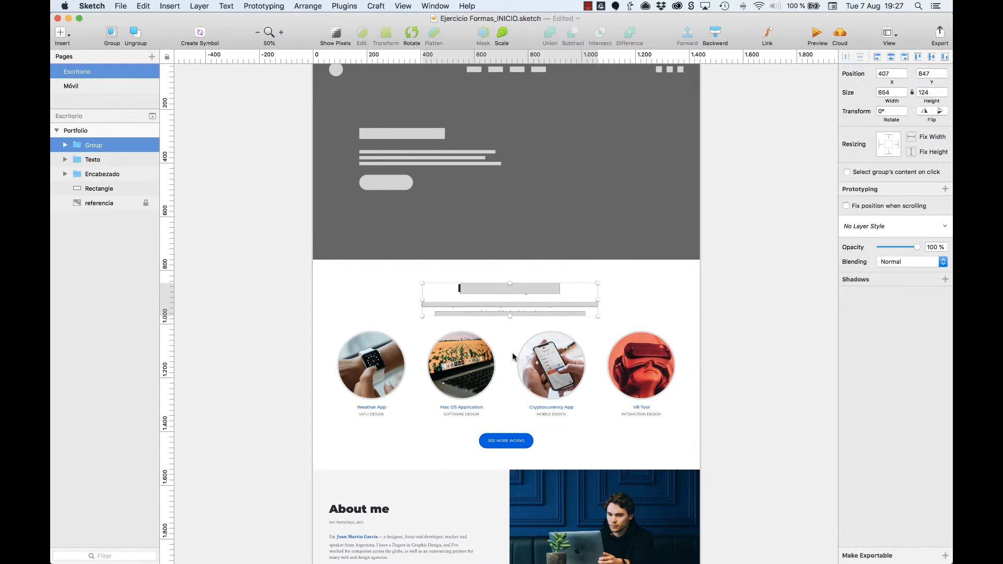
{"action": "key", "text": "super+r"}
{"action": "type", "text": "titulo portfolio"}
{"action": "key", "text": "Return"}
{"action": "left_click", "coordinate": [891, 58]}
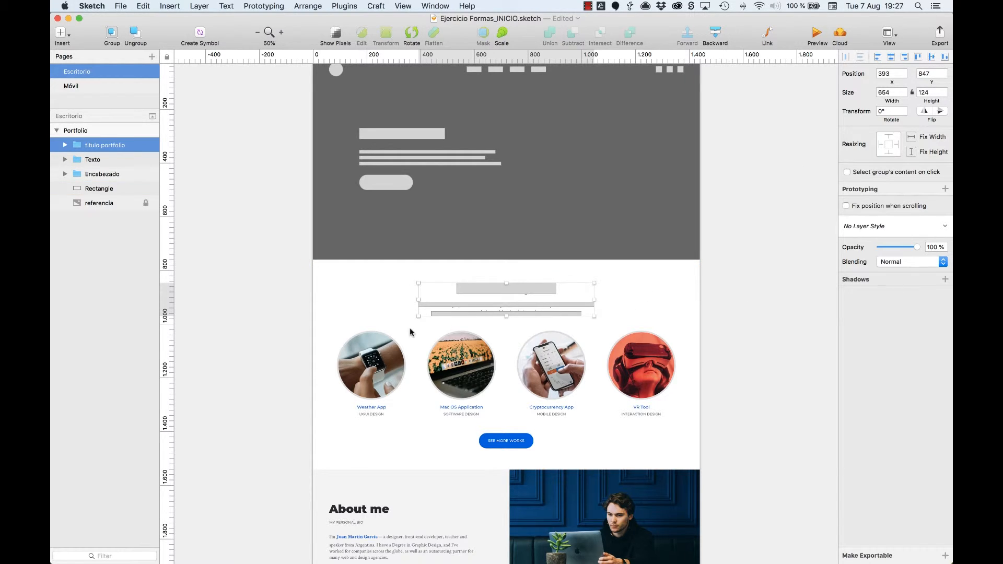
{"action": "key", "text": "alt"}
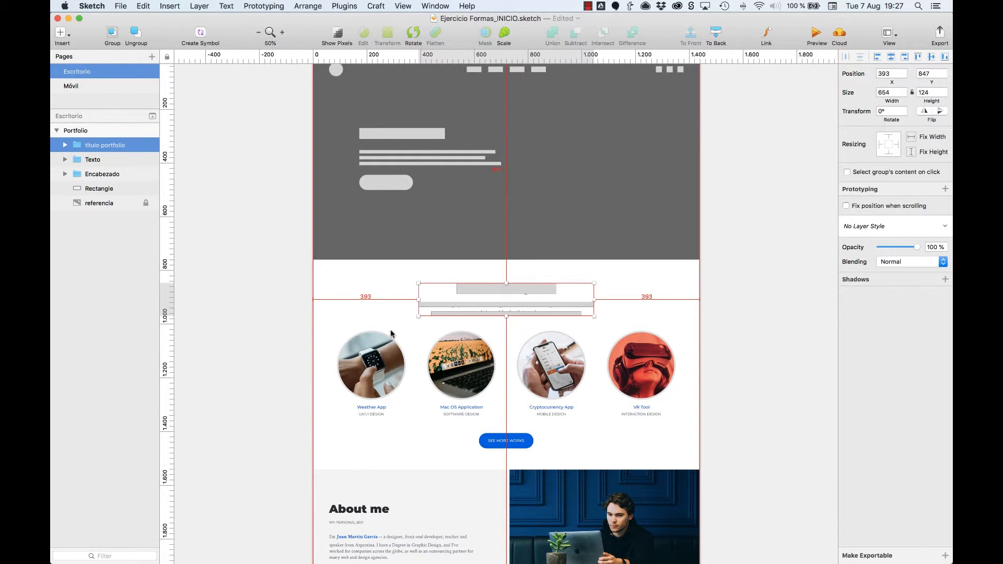
Draw a circle over the Weather App image and adjust it to 255 × 255 px at X 92, Y 1026.
{"action": "left_click_drag", "start_coordinate": [309, 287], "coordinate": [676, 421]}
{"action": "scroll", "coordinate": [502, 334], "scroll_direction": "left", "scroll_amount": 2}
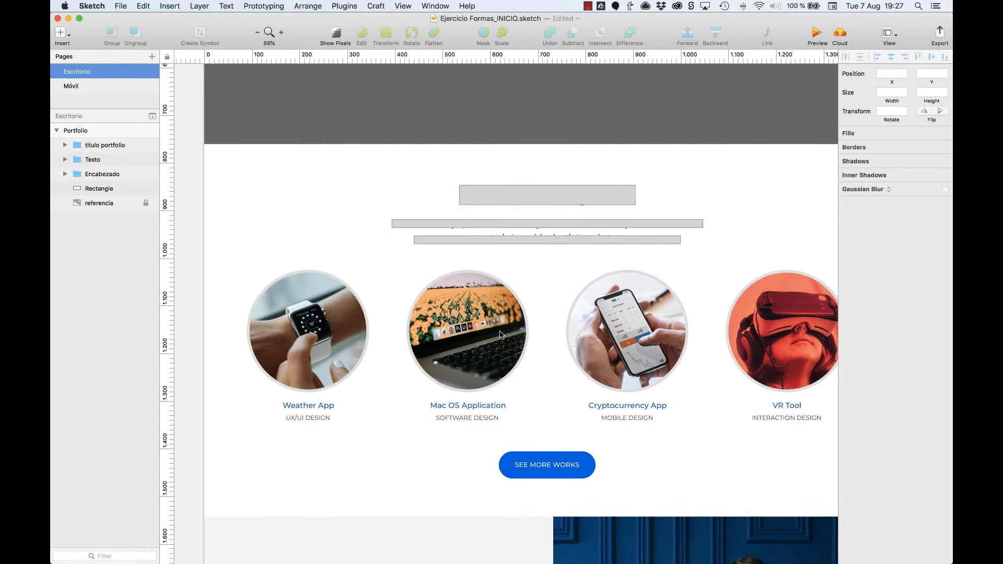
{"action": "key", "text": "o"}
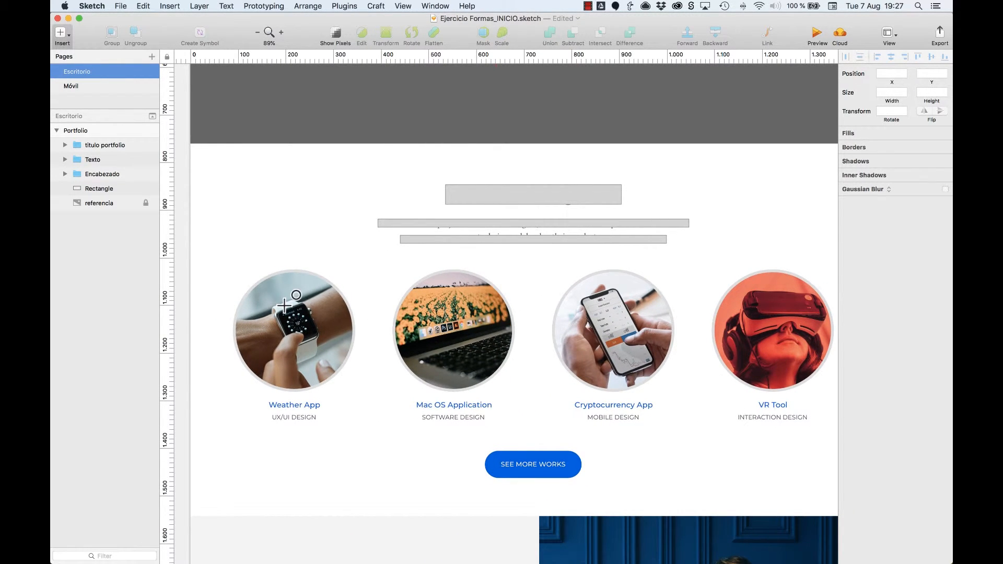
{"action": "left_click_drag", "start_coordinate": [291, 269], "coordinate": [412, 364]}
{"action": "left_click_drag", "start_coordinate": [365, 337], "coordinate": [307, 340]}
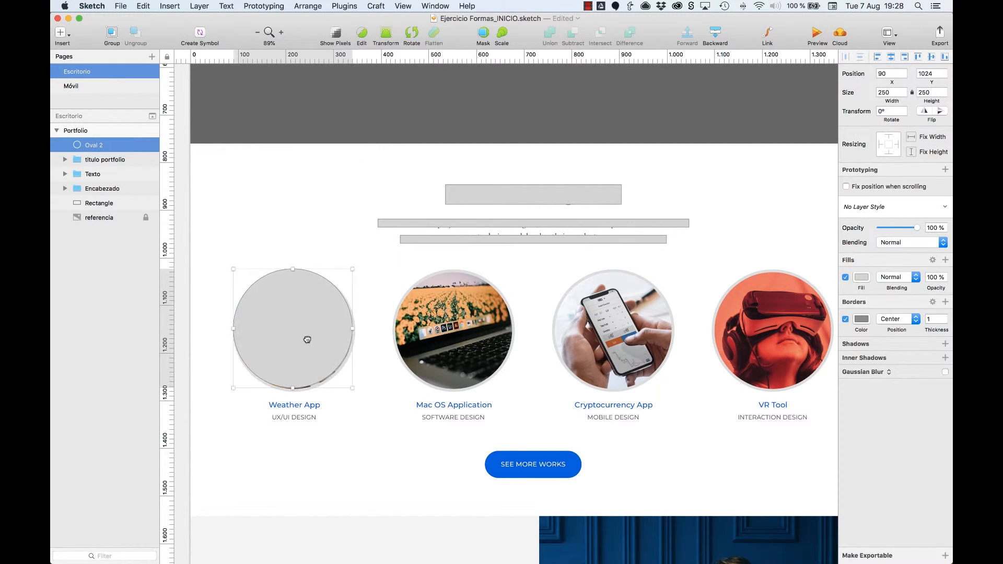
{"action": "left_click_drag", "start_coordinate": [350, 386], "coordinate": [355, 392]}
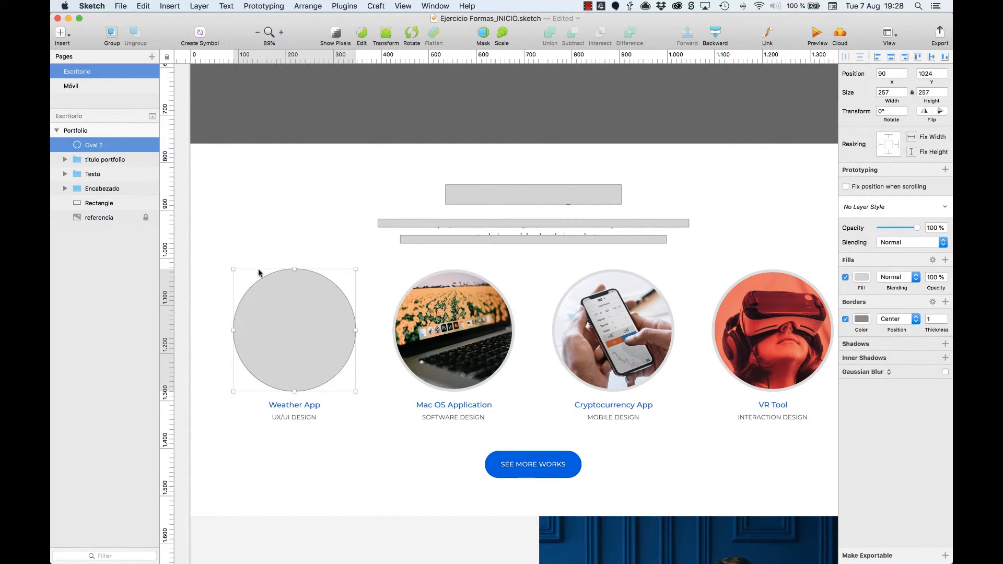
{"action": "left_click_drag", "start_coordinate": [234, 268], "coordinate": [233, 267]}
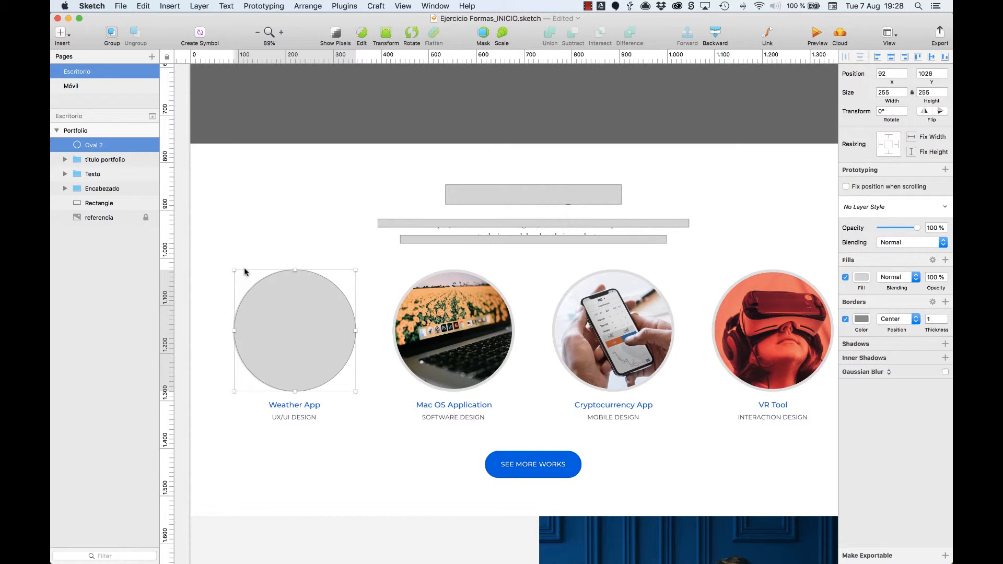
Duplicate the circle over the Mac OS Application, Cryptocurrency App and VR Tool images, placing the last copy at X 1094, Y 1026.
{"action": "left_click_drag", "start_coordinate": [302, 322], "coordinate": [464, 325]}
{"action": "left_click_drag", "start_coordinate": [463, 325], "coordinate": [781, 325]}
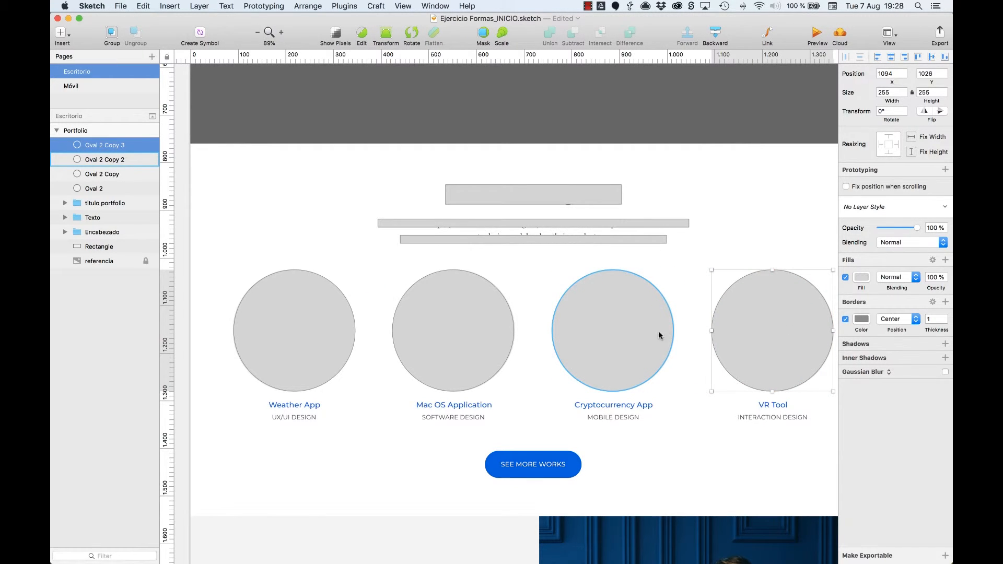
Move the Mac OS Application, Cryptocurrency App and VR Tool circles 2 px right for an 80 px gap to the Weather App circle.
{"action": "key", "text": "alt"}
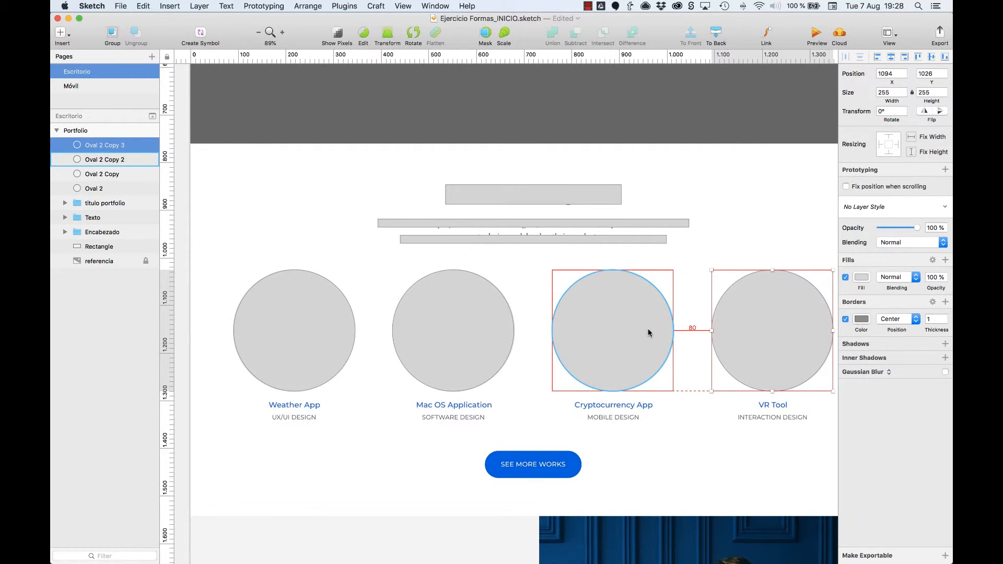
{"action": "left_click", "coordinate": [649, 332], "text": "shift"}
{"action": "left_click", "coordinate": [471, 324], "text": "shift"}
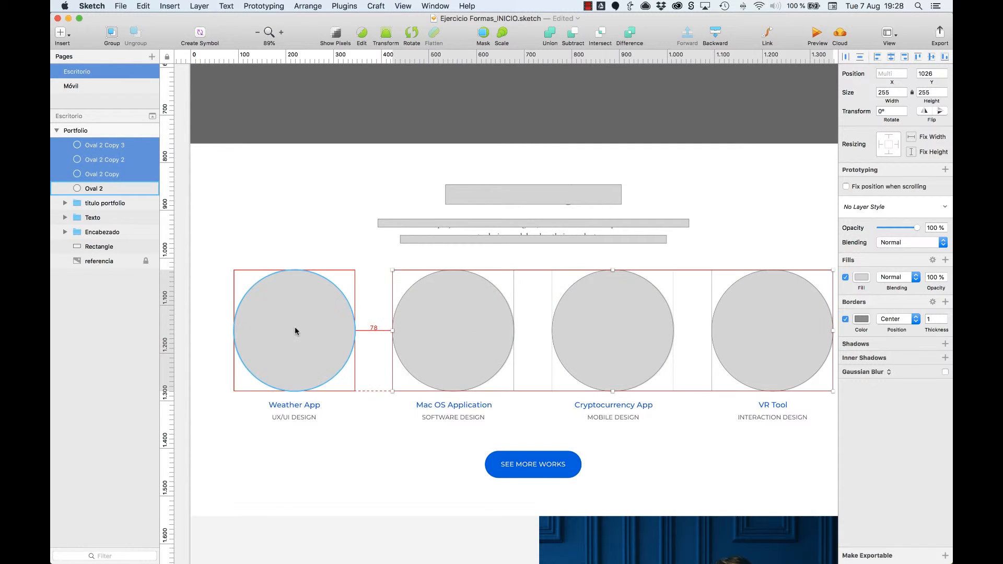
{"action": "key", "text": "Right"}
{"action": "key", "text": "Right"}
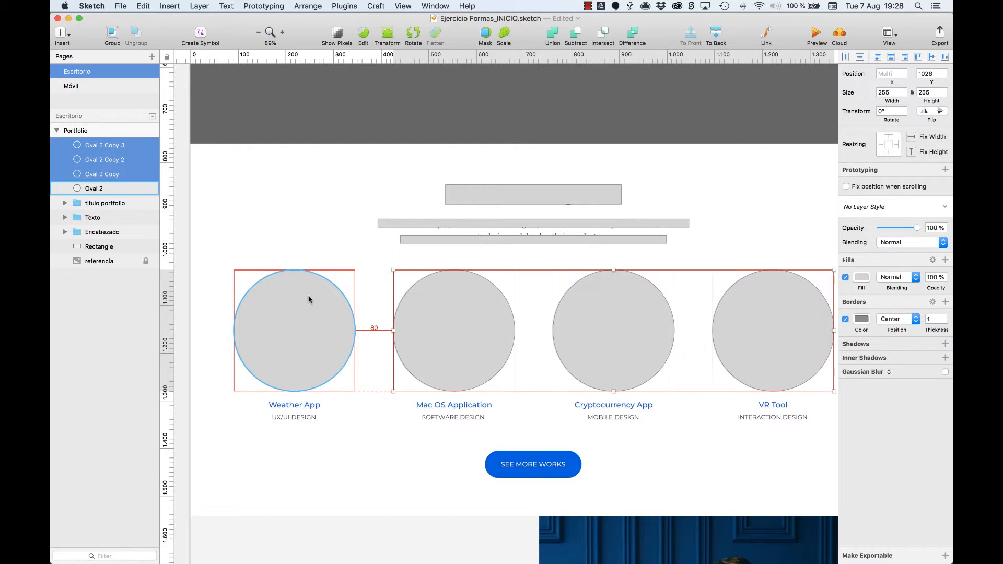
{"action": "left_click", "coordinate": [714, 234]}
Draw a 122 × 15 px bar over the Weather App title and place a narrower duplicate over its UX/UI DESIGN subtitle.
{"action": "scroll", "coordinate": [679, 246], "scroll_direction": "down", "scroll_amount": 3}
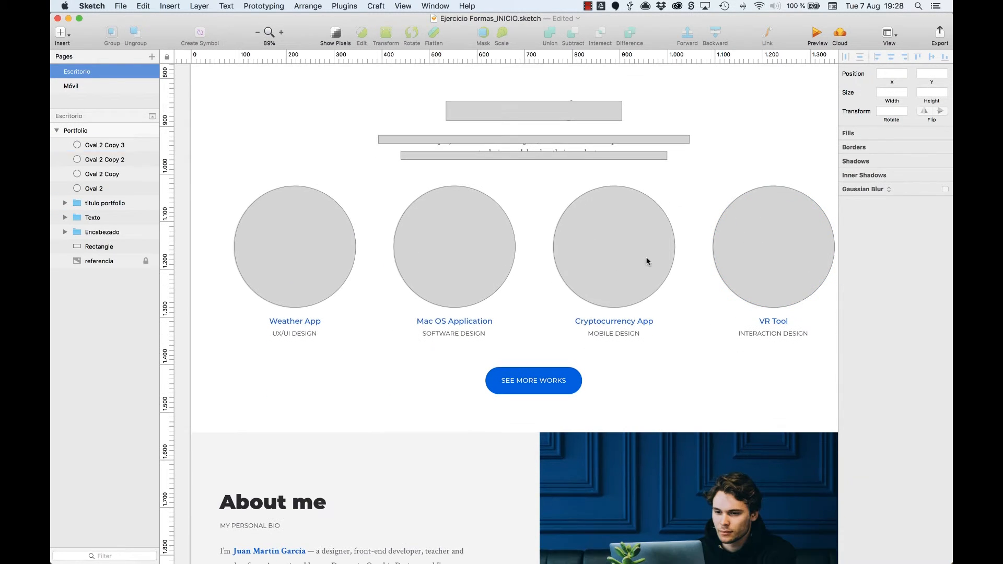
{"action": "key", "text": "r"}
{"action": "mouse_move", "coordinate": [266, 317]}
{"action": "left_mouse_down"}
{"action": "mouse_move", "coordinate": [325, 323]}
{"action": "mouse_move", "coordinate": [316, 332]}
{"action": "left_mouse_up"}
{"action": "scroll", "coordinate": [316, 333], "scroll_direction": "up", "scroll_amount": 5}
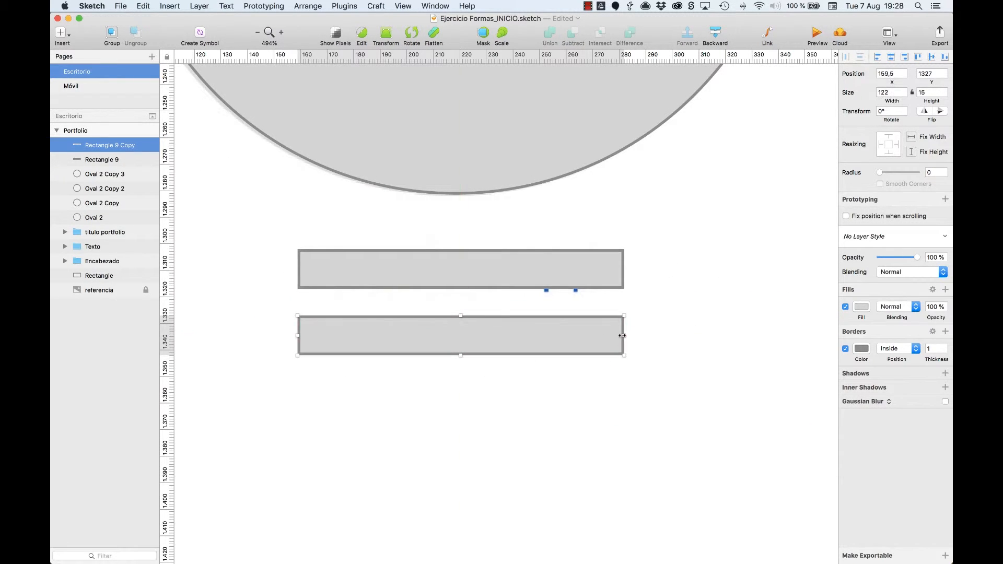
{"action": "left_click_drag", "start_coordinate": [622, 336], "coordinate": [589, 337]}
Group the two bars under the Weather App circle and name the group texto.
{"action": "left_click", "coordinate": [510, 264], "text": "shift"}
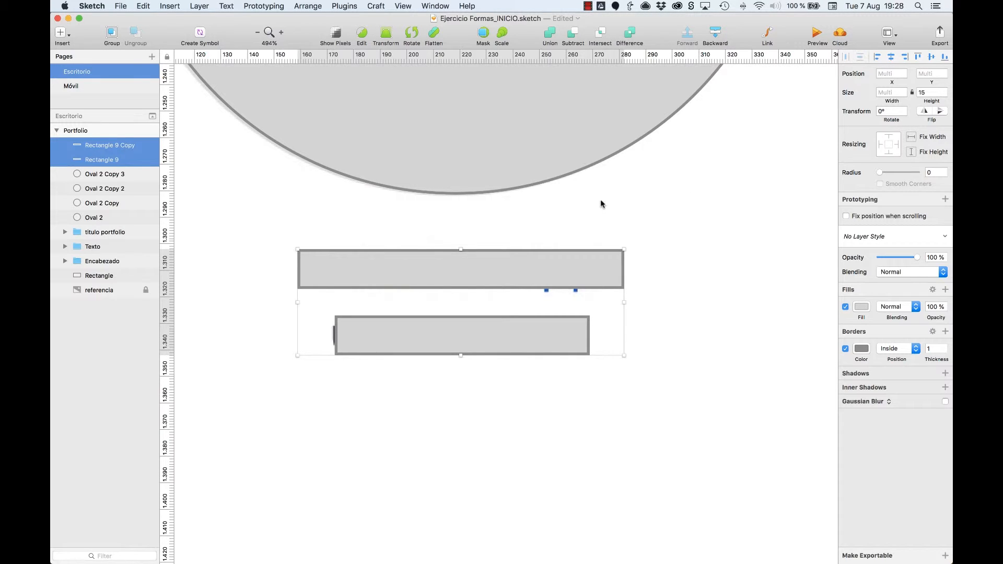
{"action": "key", "text": "super+g"}
{"action": "key", "text": "super+r"}
{"action": "type", "text": "tex"}
{"action": "key", "text": "Return"}
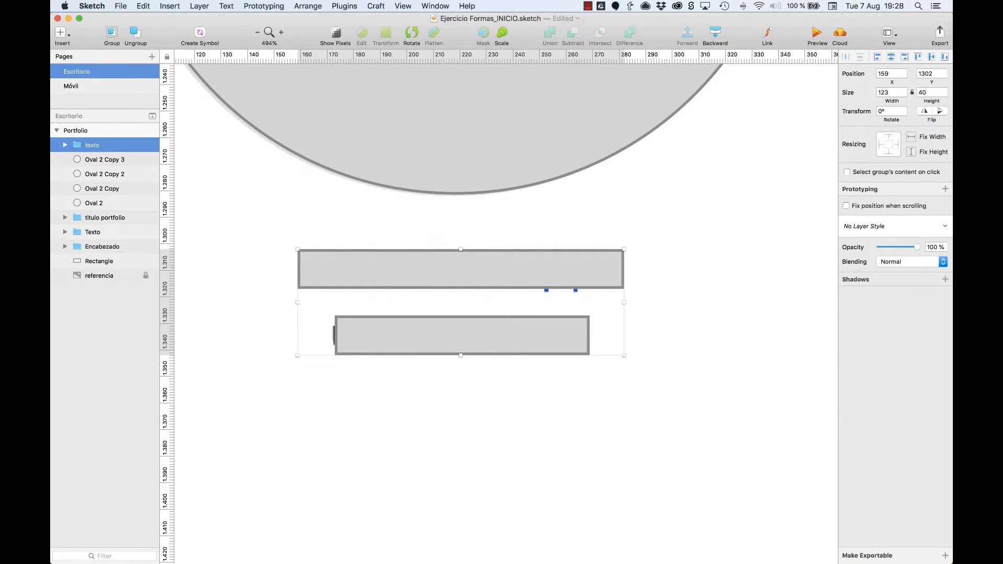
Align the texto group and the Weather App circle by their horizontal centres and group them as proyecto.
{"action": "left_click", "coordinate": [553, 114], "text": "shift"}
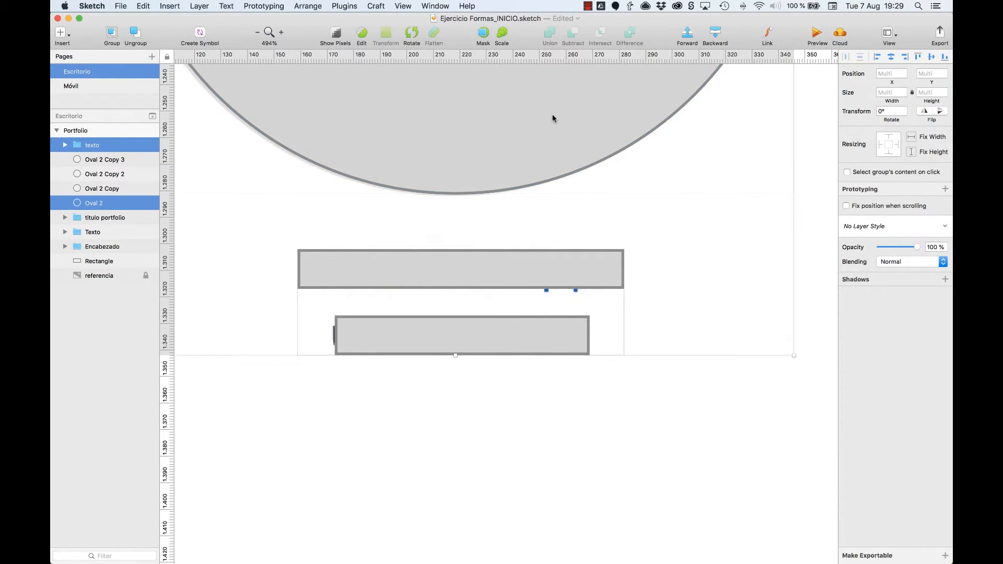
{"action": "key", "text": "super+minus"}
{"action": "left_click", "coordinate": [892, 58]}
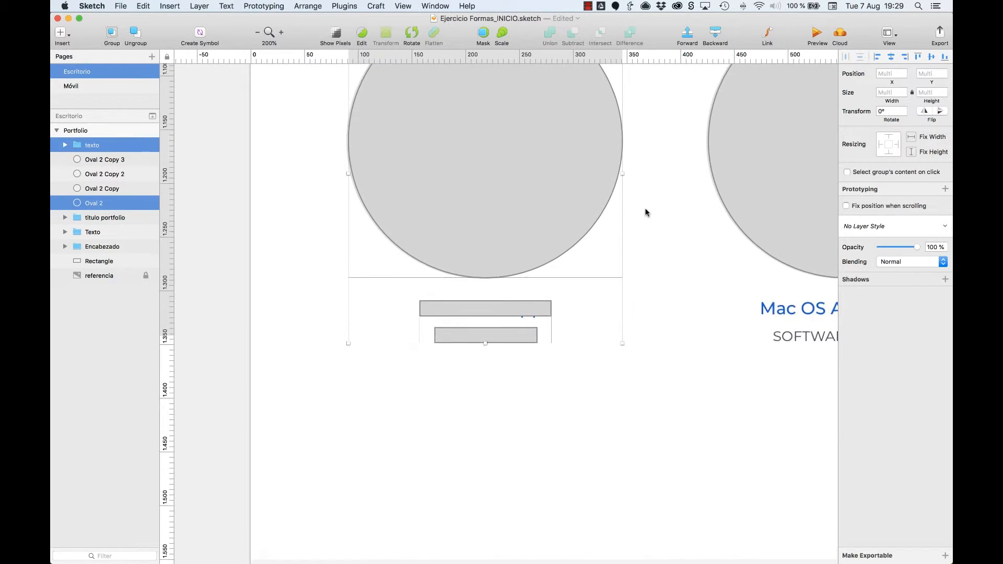
{"action": "scroll", "coordinate": [642, 217], "scroll_direction": "up", "scroll_amount": 5}
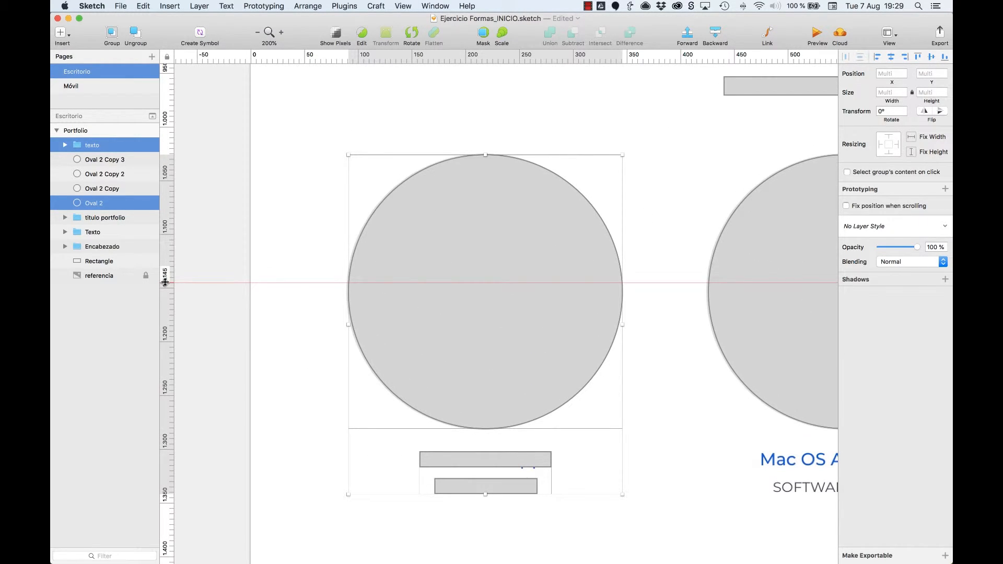
{"action": "key", "text": "super+g"}
{"action": "key", "text": "super+r"}
{"action": "type", "text": "pro"}
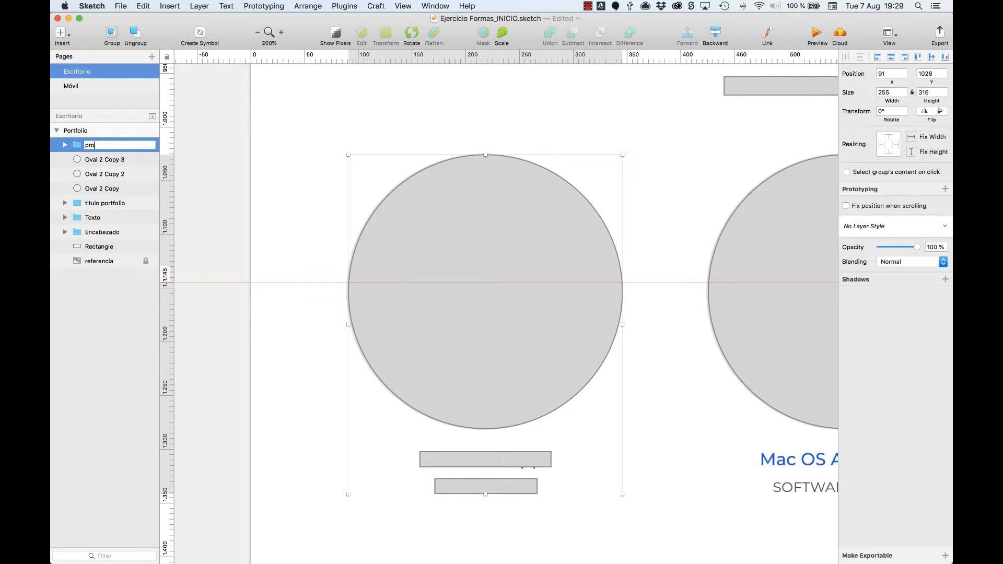
Delete the circles over the Mac OS Application, Cryptocurrency App and VR Tool images.
{"action": "left_click", "coordinate": [504, 309]}
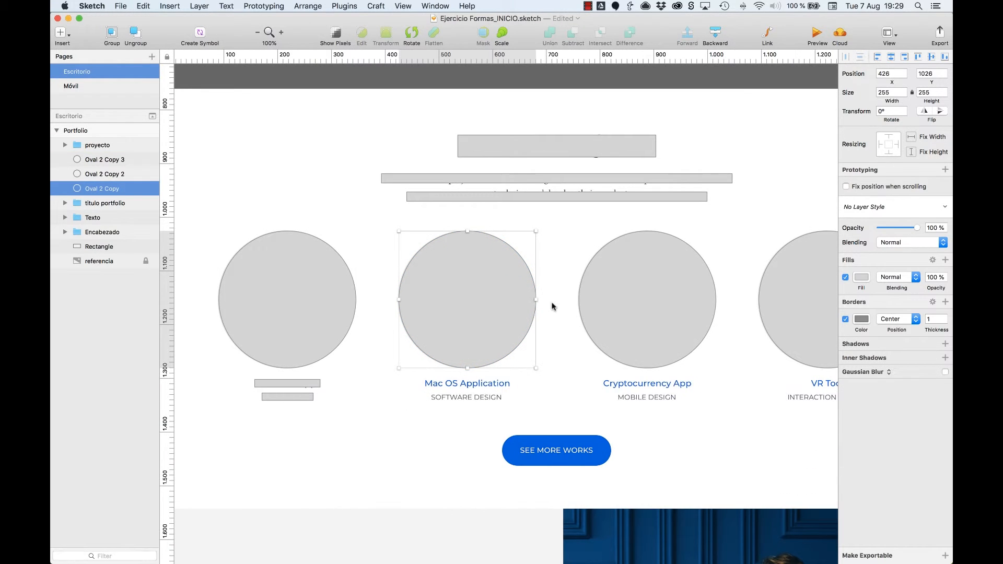
{"action": "left_click", "coordinate": [648, 299], "text": "shift"}
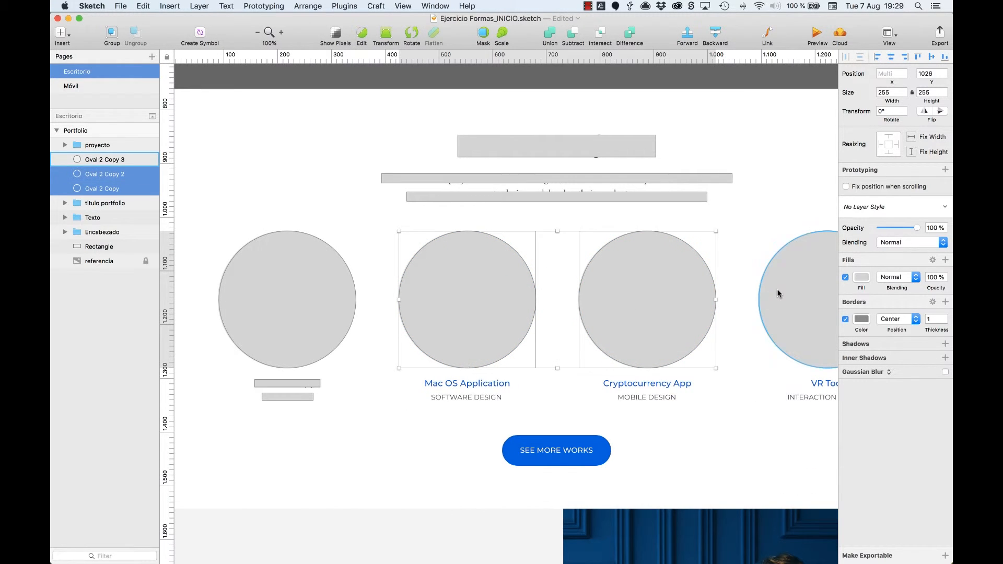
{"action": "left_click", "coordinate": [779, 293], "text": "shift"}
{"action": "key", "text": "Delete"}
Duplicate the proyecto group over the Mac OS Application, Cryptocurrency App and VR Tool projects, keeping it at Y 1026.
{"action": "left_click", "coordinate": [264, 278]}
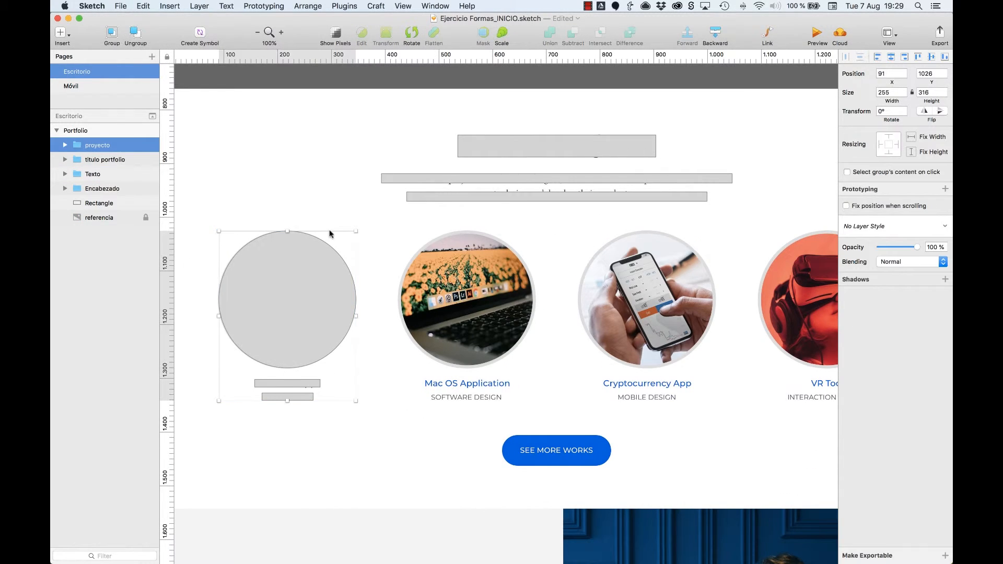
{"action": "left_click_drag", "start_coordinate": [304, 299], "coordinate": [484, 298]}
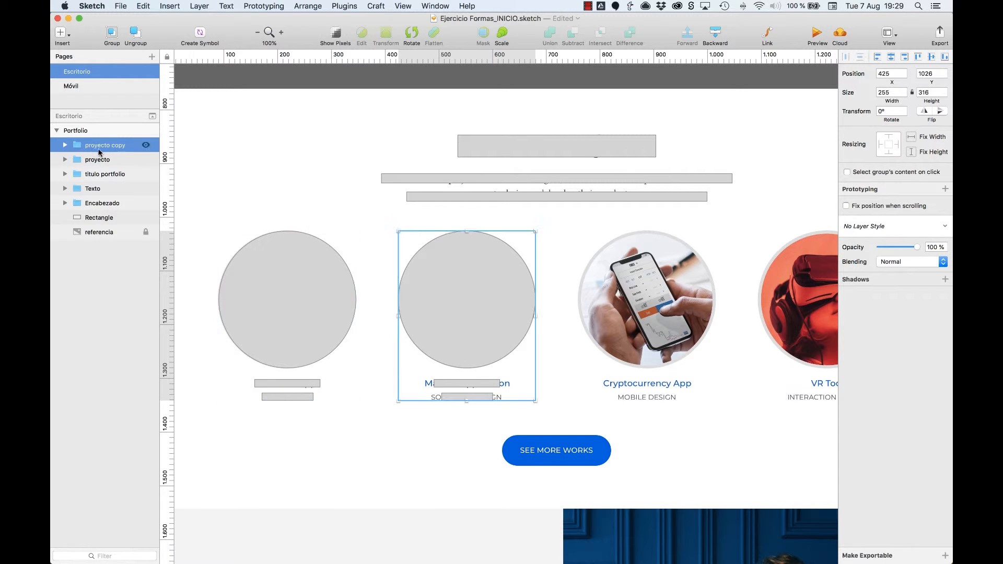
{"action": "key", "text": "super+d"}
{"action": "key", "text": "super+d"}
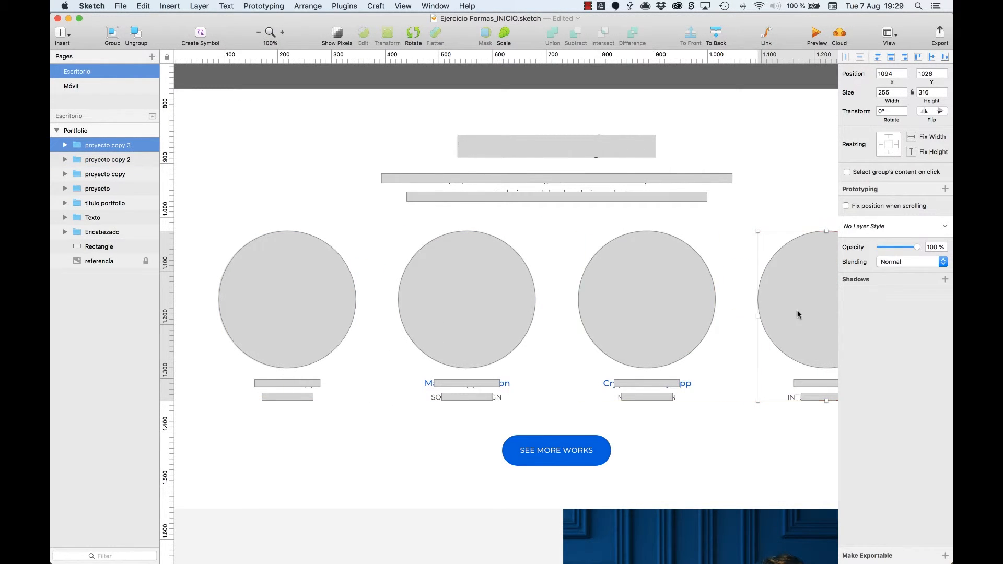
Shift the copied project groups slightly right to even out the gaps between the four projects.
{"action": "scroll", "coordinate": [706, 316], "scroll_direction": "right", "scroll_amount": 5}
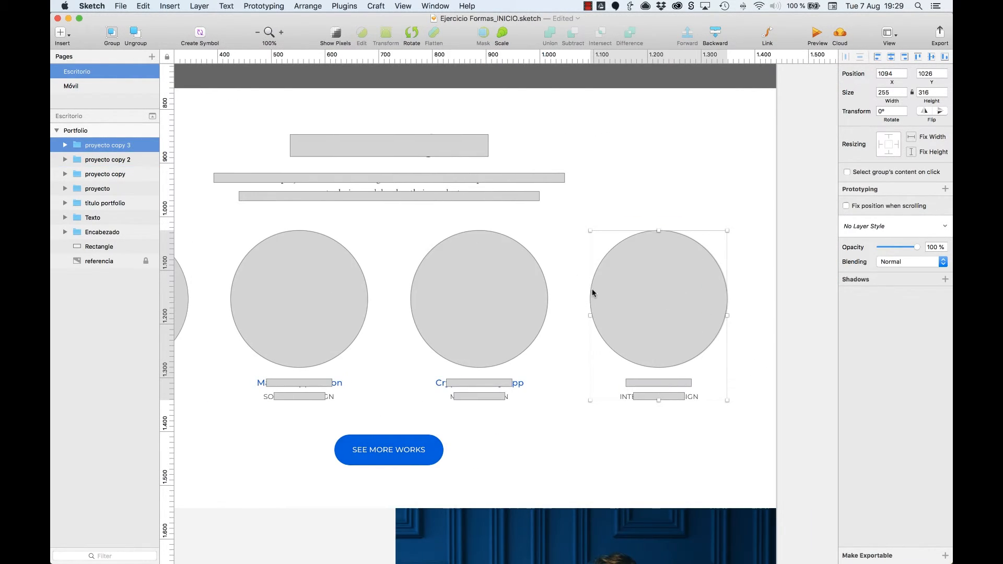
{"action": "left_click", "coordinate": [515, 300], "text": "shift"}
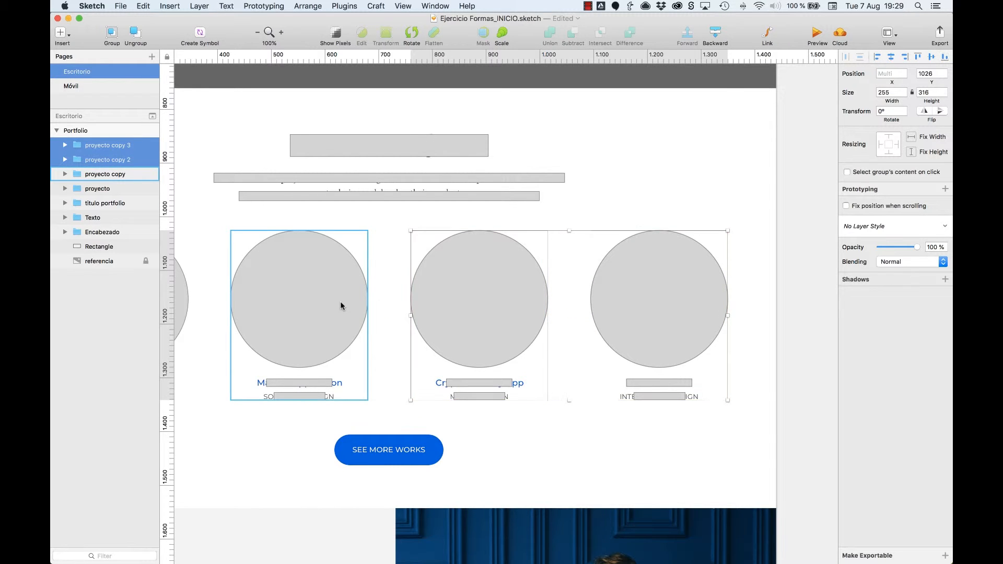
{"action": "scroll", "coordinate": [340, 302], "scroll_direction": "left", "scroll_amount": 2}
{"action": "left_click", "coordinate": [355, 302], "text": "shift"}
{"action": "left_click", "coordinate": [530, 450]}
Copy the 201 × 58 px rounded button shape from the Texto group in the welcome section.
{"action": "scroll", "coordinate": [360, 393], "scroll_direction": "up", "scroll_amount": 1}
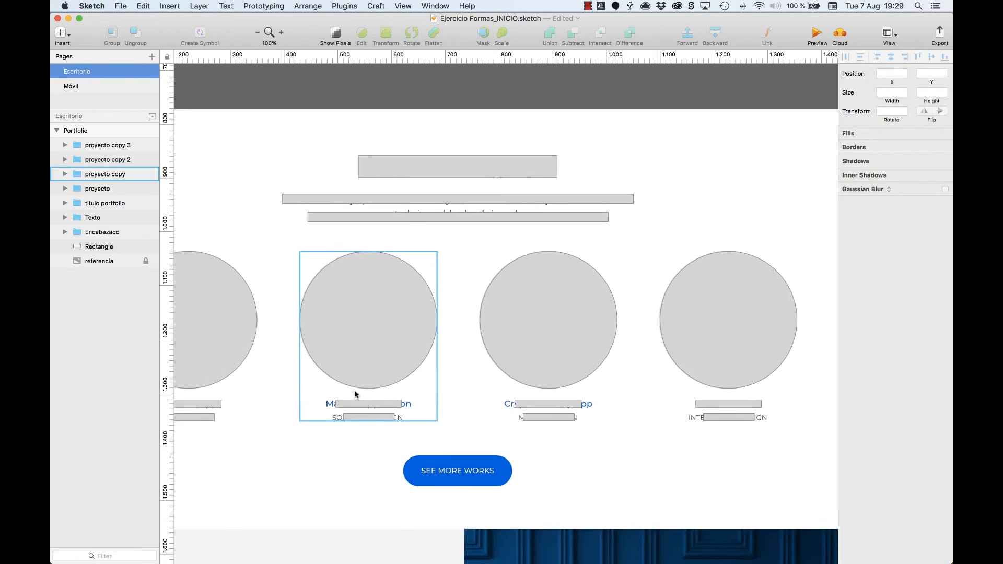
{"action": "scroll", "coordinate": [354, 395], "scroll_direction": "up", "scroll_amount": 10}
{"action": "scroll", "coordinate": [353, 395], "scroll_direction": "left", "scroll_amount": 6}
{"action": "left_click", "coordinate": [374, 197]}
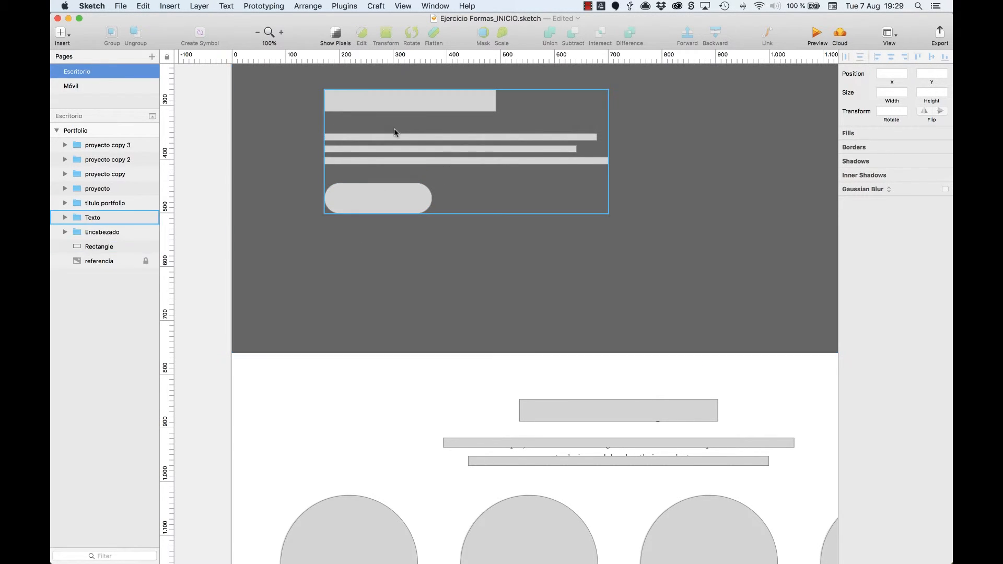
{"action": "left_click", "coordinate": [402, 144]}
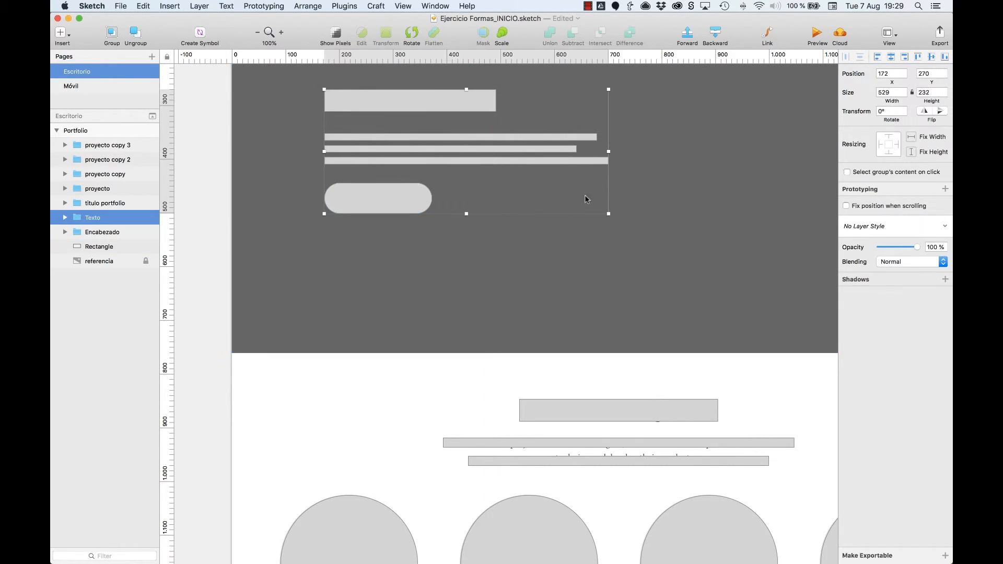
{"action": "double_click", "coordinate": [363, 206]}
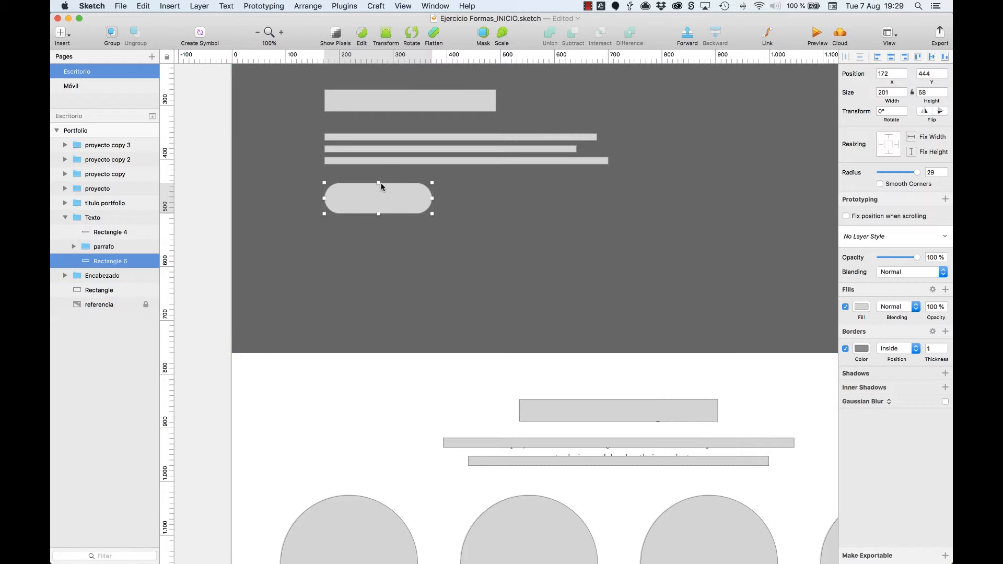
{"action": "left_click", "coordinate": [197, 206]}
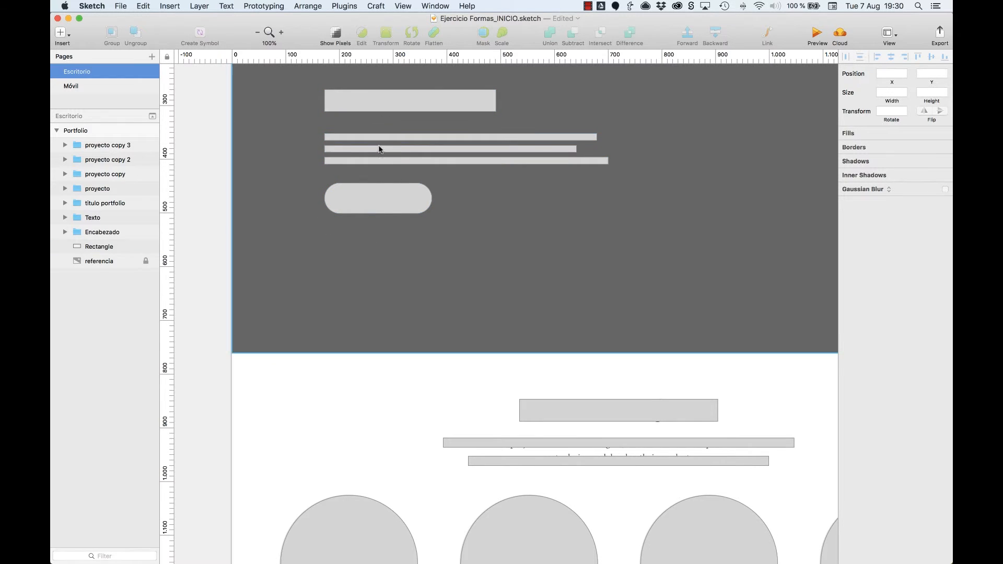
{"action": "left_click", "coordinate": [373, 198]}
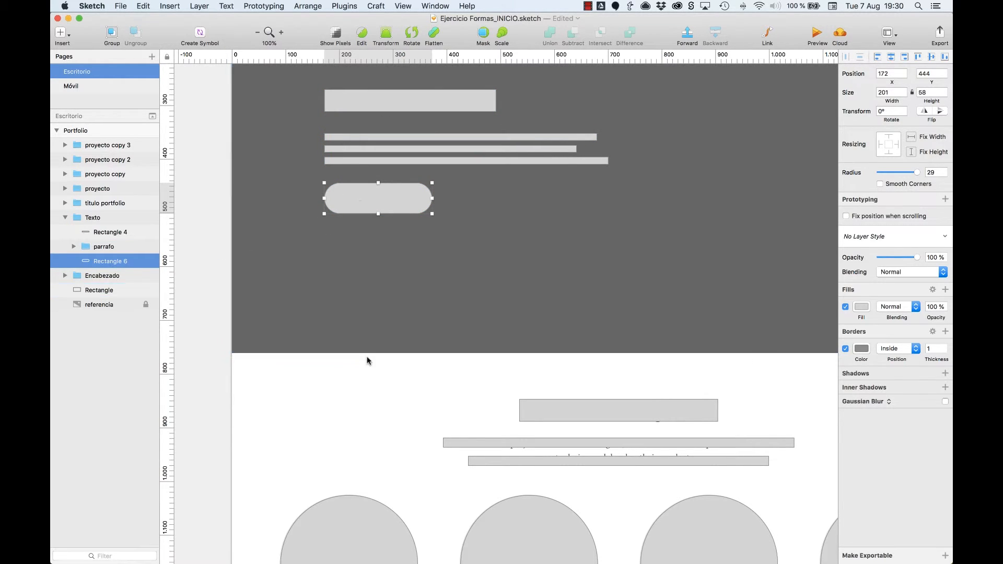
Paste the button over SEE MORE WORKS and centre it horizontally on the artboard at X 620, Y 1406.
{"action": "left_click", "coordinate": [357, 391]}
{"action": "scroll", "coordinate": [357, 388], "scroll_direction": "down", "scroll_amount": 10}
{"action": "scroll", "coordinate": [357, 387], "scroll_direction": "right", "scroll_amount": 3}
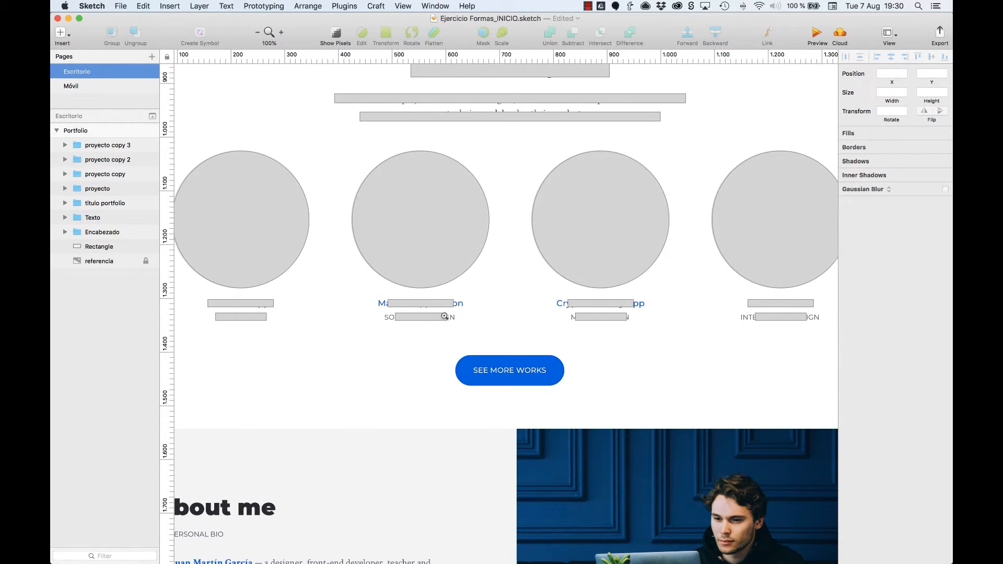
{"action": "left_click_drag", "start_coordinate": [664, 418], "coordinate": [664, 418]}
{"action": "key", "text": "super+v"}
{"action": "left_click_drag", "start_coordinate": [537, 298], "coordinate": [450, 314]}
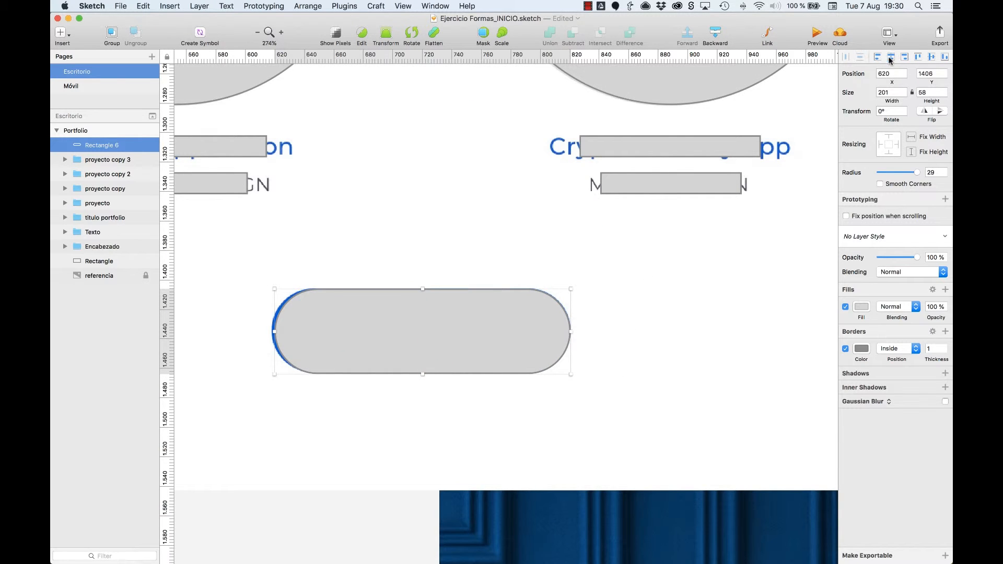
Group the pasted button, the four project groups and titulo portfolio, and name the group portfolio.
{"action": "key", "text": "super+minus"}
{"action": "key", "text": "super+minus"}
{"action": "key", "text": "super+minus"}
{"action": "scroll", "coordinate": [708, 249], "scroll_direction": "up", "scroll_amount": 4}
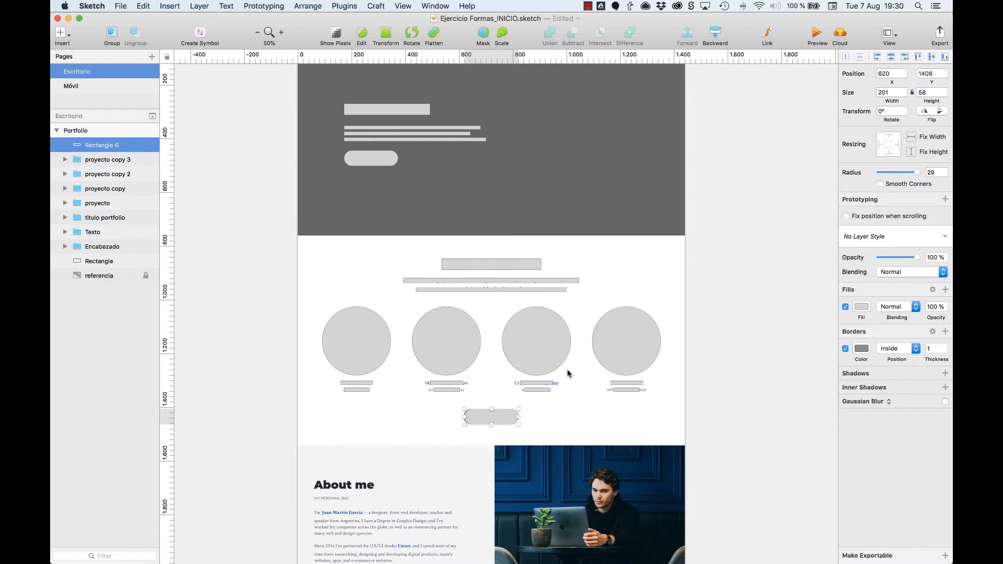
{"action": "left_click", "coordinate": [629, 350], "text": "shift"}
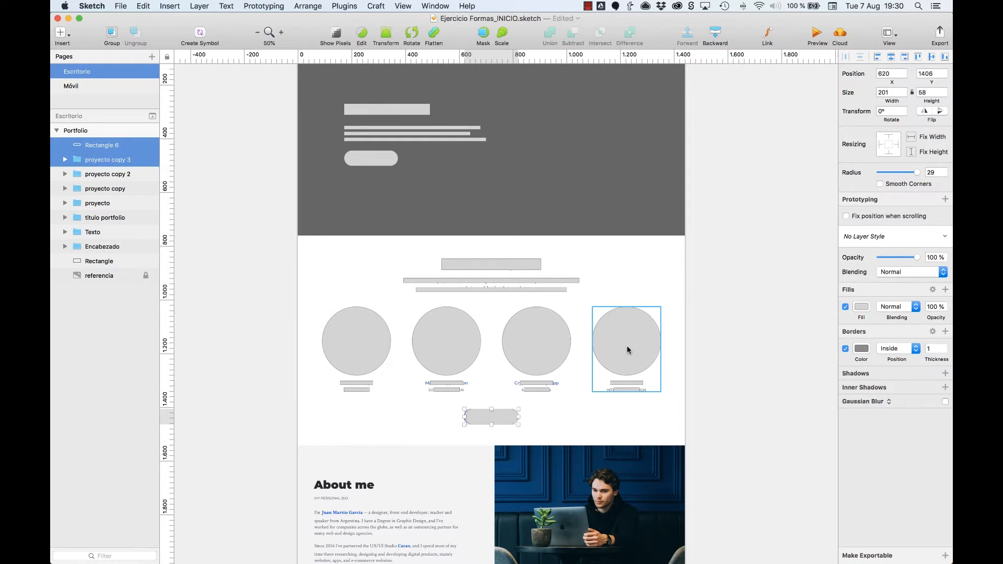
{"action": "left_click", "coordinate": [505, 354], "text": "shift"}
{"action": "left_click", "coordinate": [452, 350], "text": "shift"}
{"action": "left_click", "coordinate": [361, 345], "text": "shift"}
{"action": "left_click", "coordinate": [462, 285], "text": "shift"}
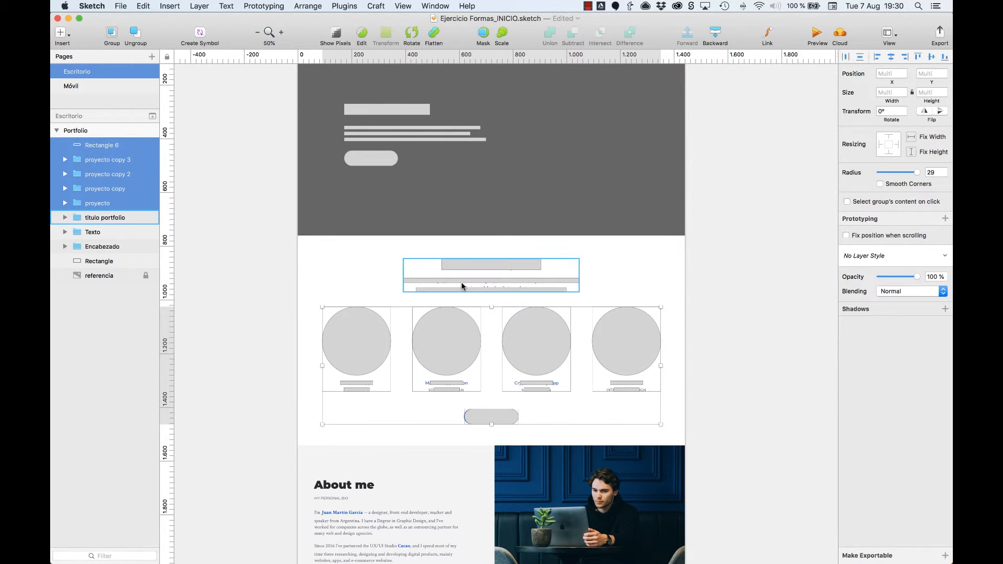
{"action": "key", "text": "super+g"}
{"action": "key", "text": "super+r"}
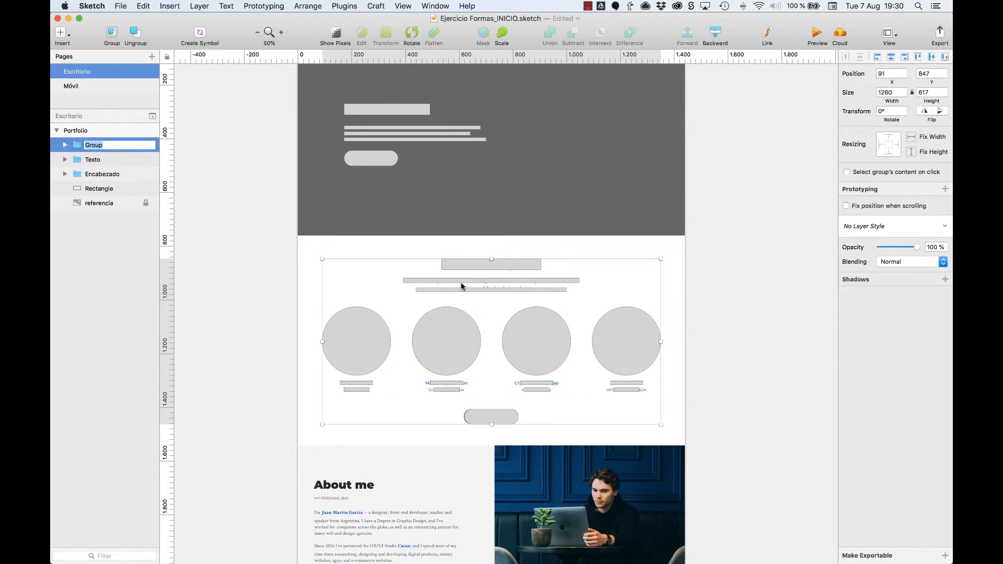
{"action": "type", "text": "portfolio"}
{"action": "key", "text": "Return"}
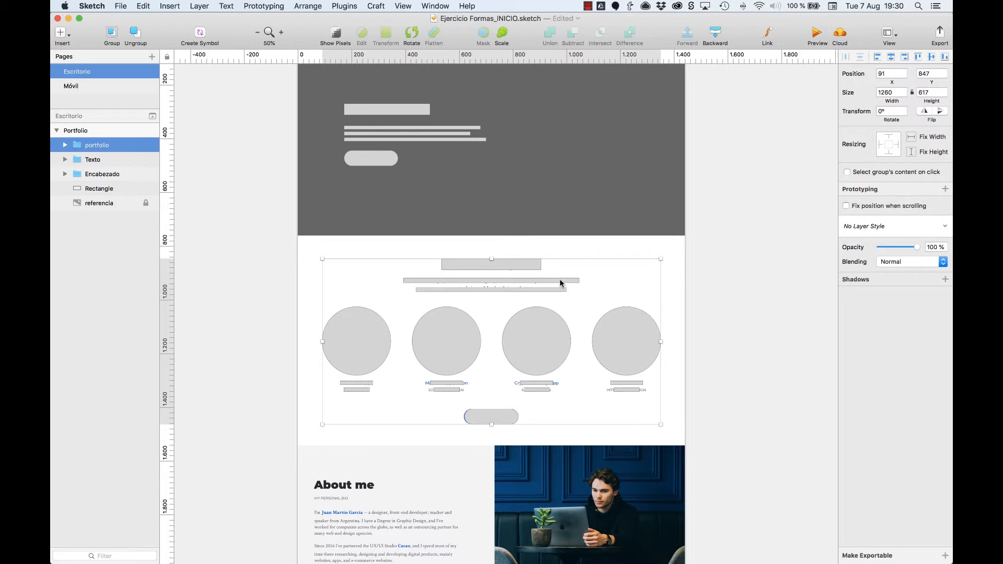
Group Encabezado, Texto and the dark background rectangle as inicio and move it above portfolio in the layer order.
{"action": "scroll", "coordinate": [557, 217], "scroll_direction": "up", "scroll_amount": 5}
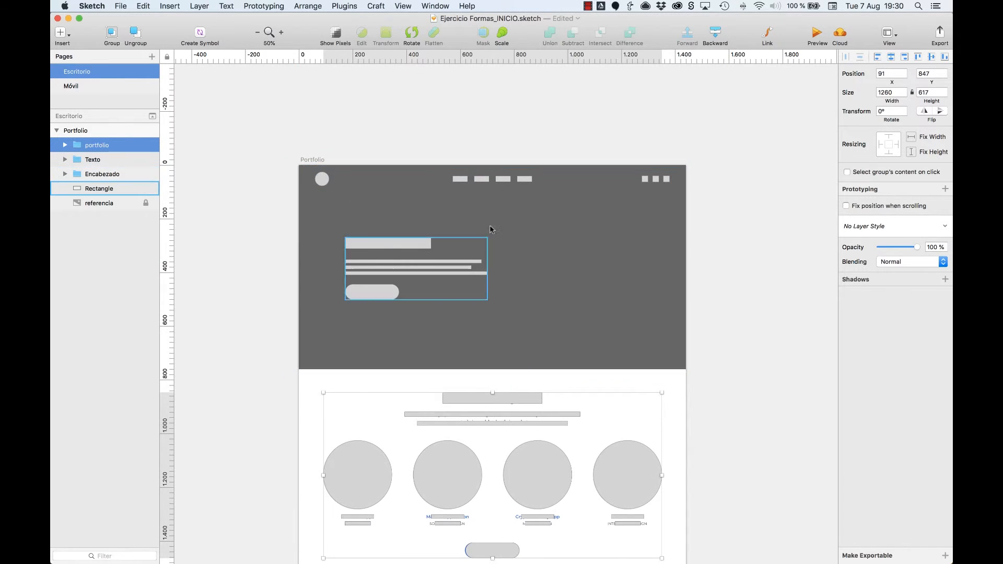
{"action": "left_click", "coordinate": [460, 179]}
{"action": "left_click", "coordinate": [390, 260], "text": "shift"}
{"action": "left_click", "coordinate": [553, 273], "text": "shift"}
{"action": "key", "text": "super+g"}
{"action": "key", "text": "super+r"}
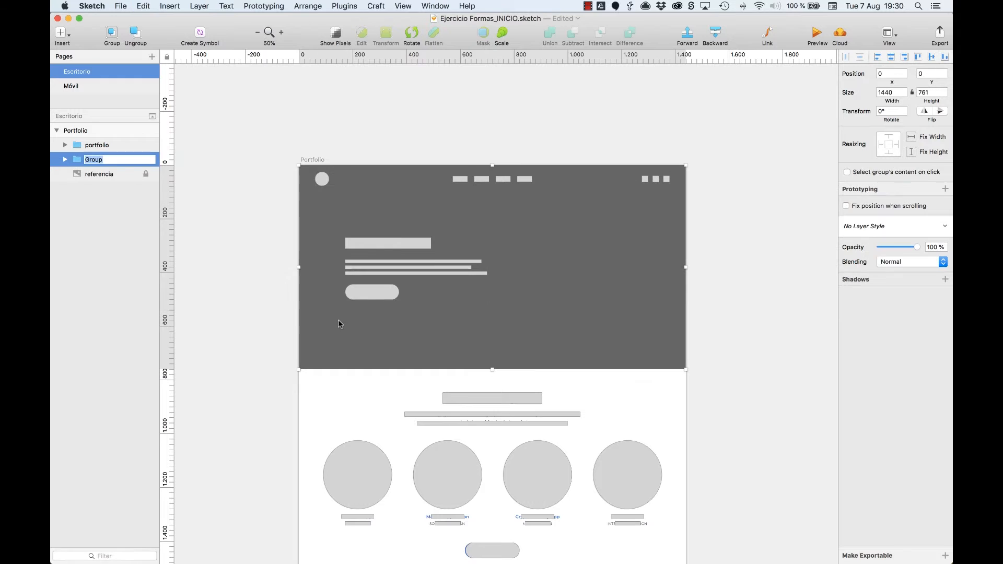
{"action": "type", "text": "inicio"}
{"action": "key", "text": "Return"}
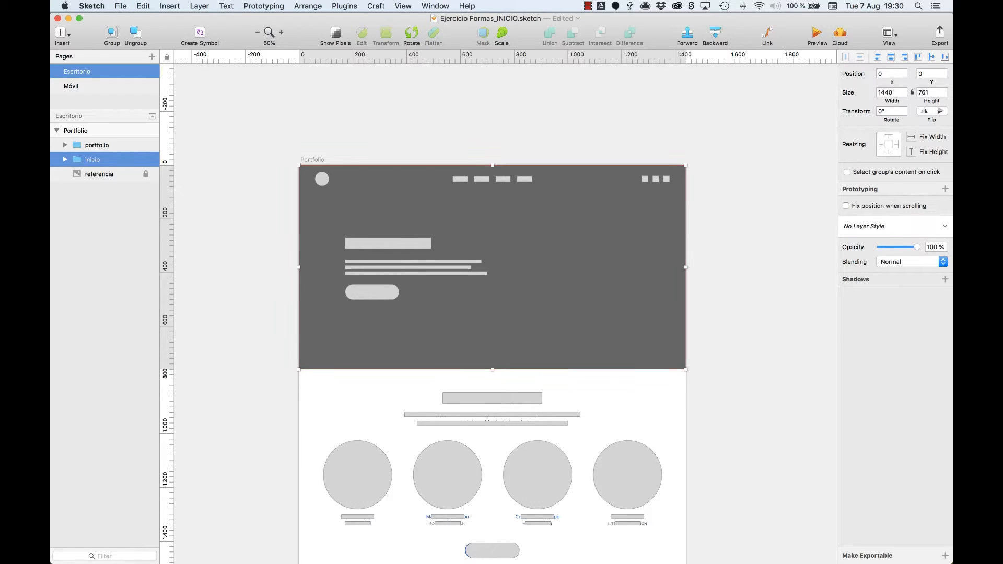
{"action": "key", "text": "alt+super+Up"}
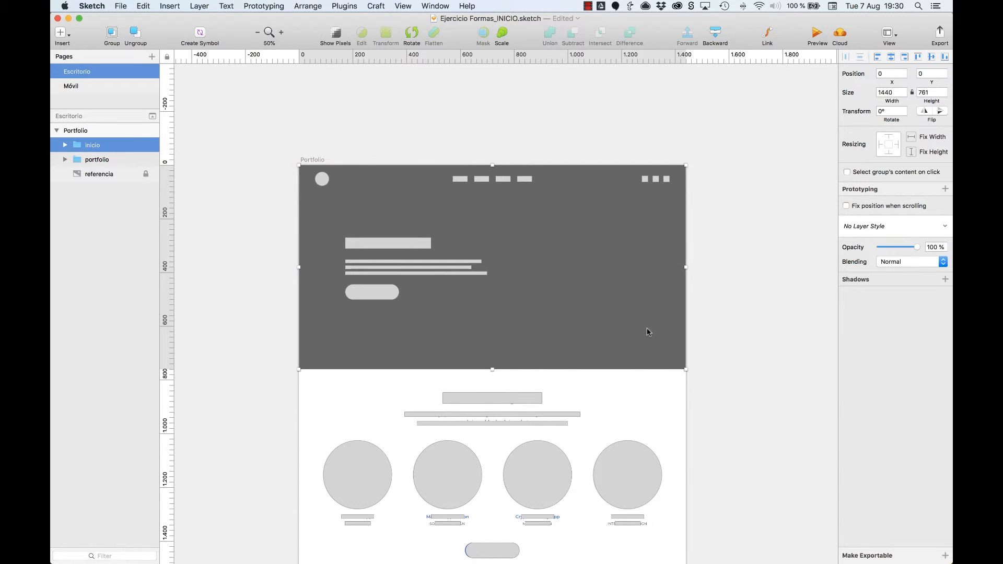
Draw a 1440 × 665 px rectangle over the whole About me section and place it below referencia in the layer order.
{"action": "scroll", "coordinate": [505, 302], "scroll_direction": "down", "scroll_amount": 5}
{"action": "left_click", "coordinate": [502, 294]}
{"action": "left_click", "coordinate": [252, 371]}
{"action": "key", "text": "z"}
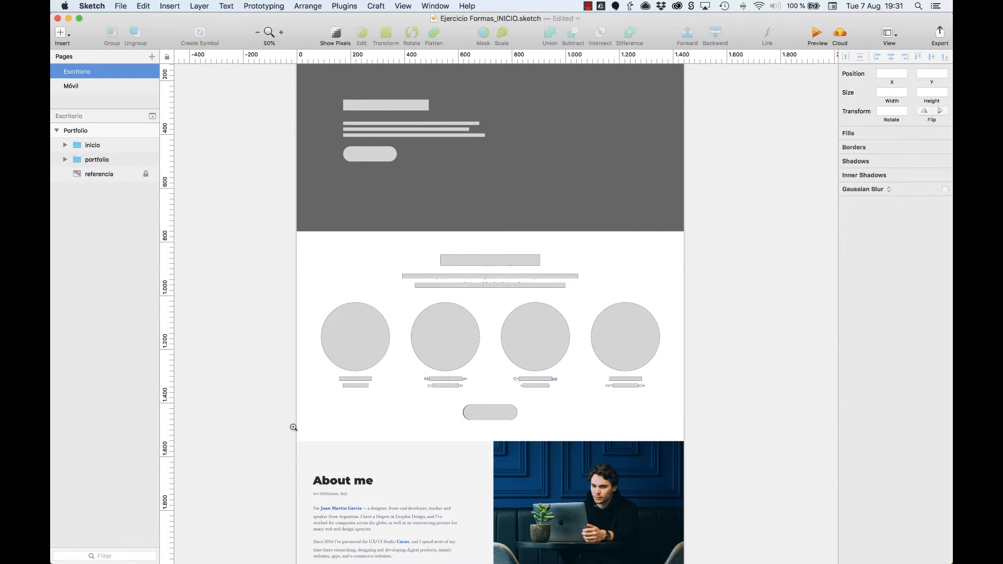
{"action": "left_click_drag", "start_coordinate": [470, 485], "coordinate": [684, 562]}
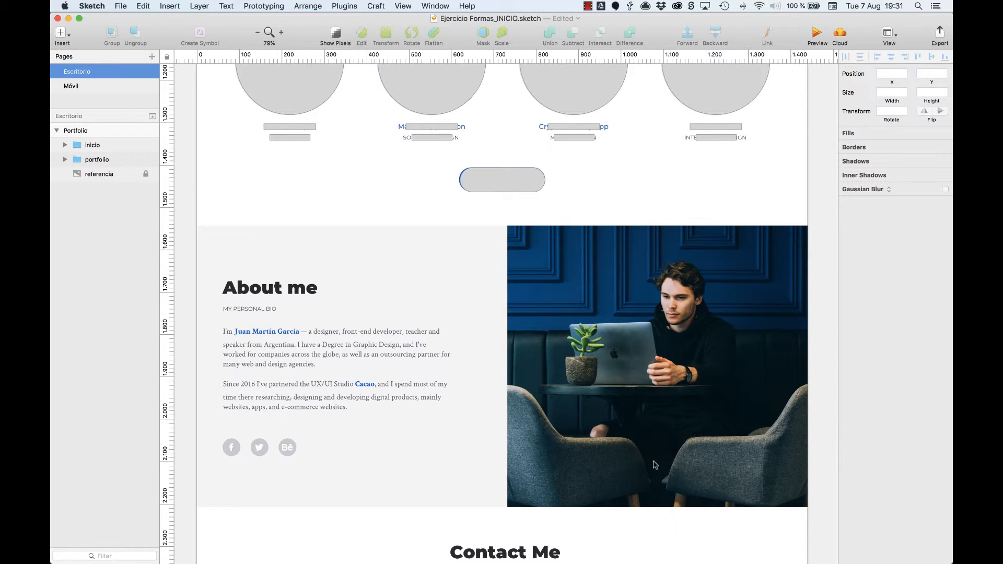
{"action": "left_click_drag", "start_coordinate": [197, 226], "coordinate": [808, 508]}
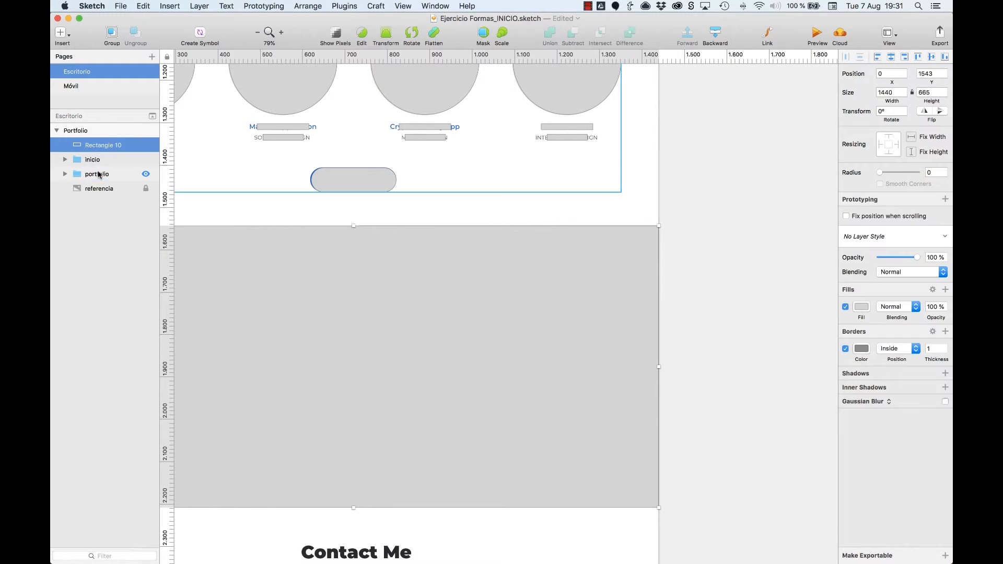
{"action": "left_click_drag", "start_coordinate": [100, 148], "coordinate": [99, 195]}
{"action": "scroll", "coordinate": [538, 184], "scroll_direction": "left", "scroll_amount": 4}
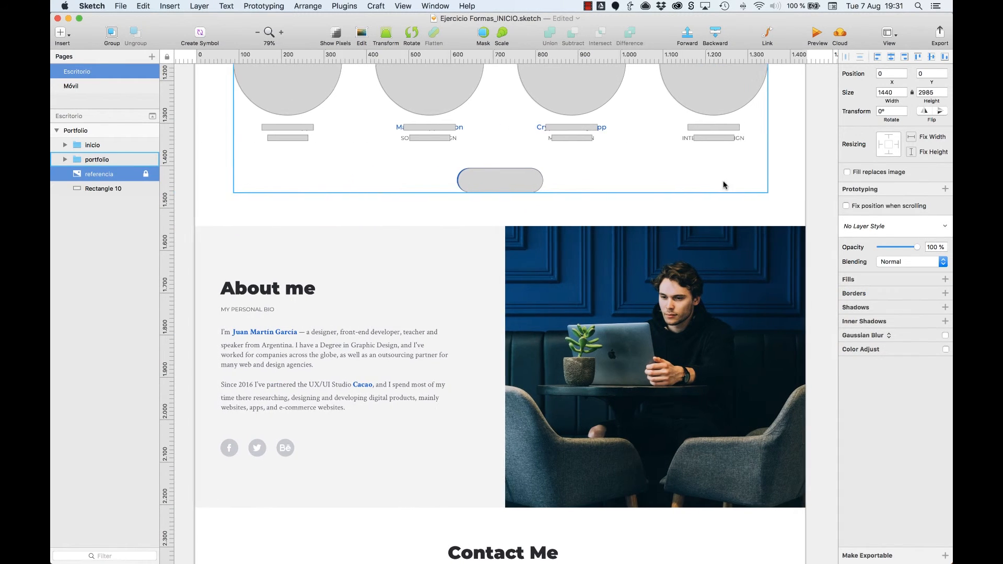
Draw a 708 × 665 px rectangle over the About me photo, remove its border and fill it with dark grey 707070.
{"action": "key", "text": "r"}
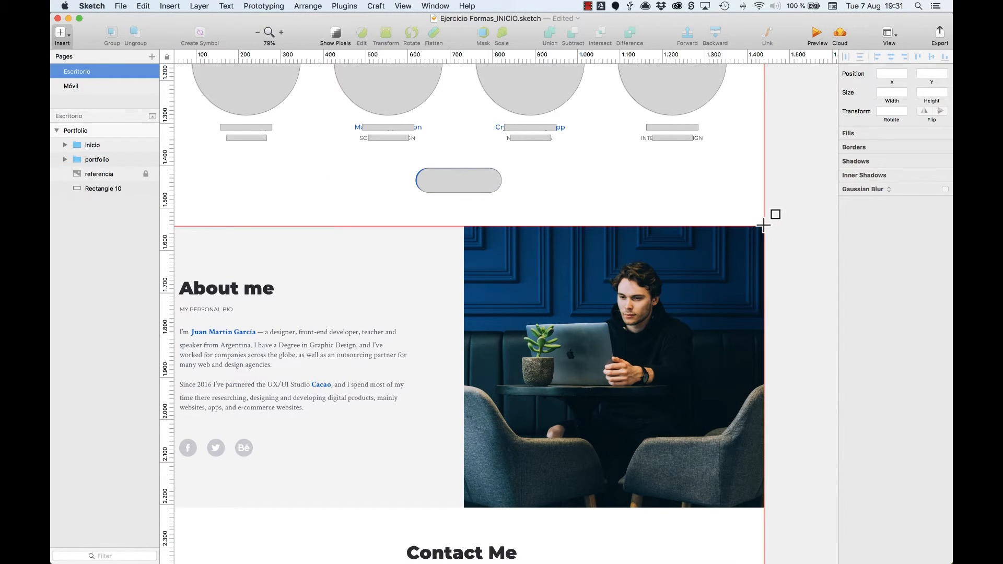
{"action": "left_click_drag", "start_coordinate": [763, 225], "coordinate": [464, 508]}
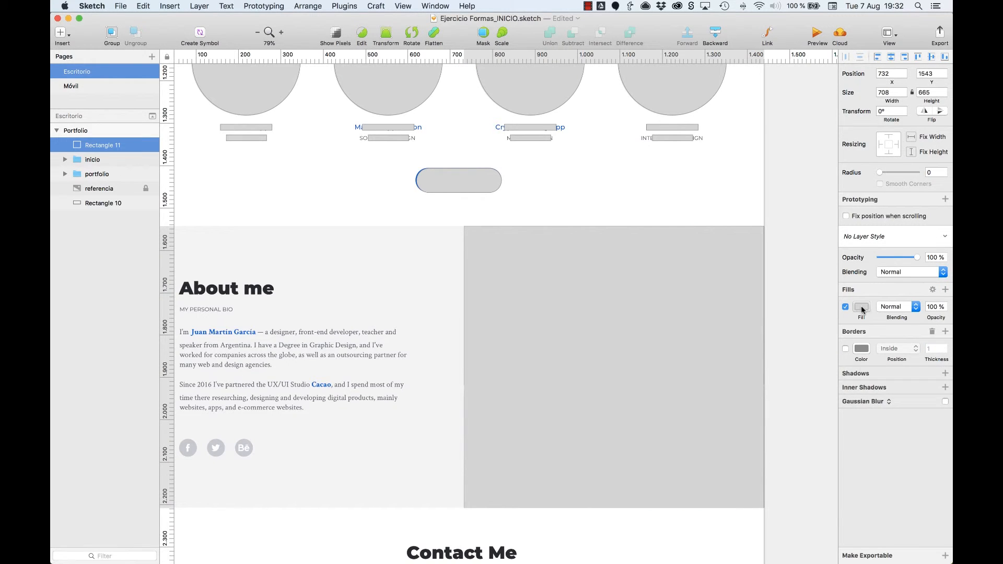
{"action": "left_click", "coordinate": [862, 308]}
{"action": "left_click", "coordinate": [843, 398]}
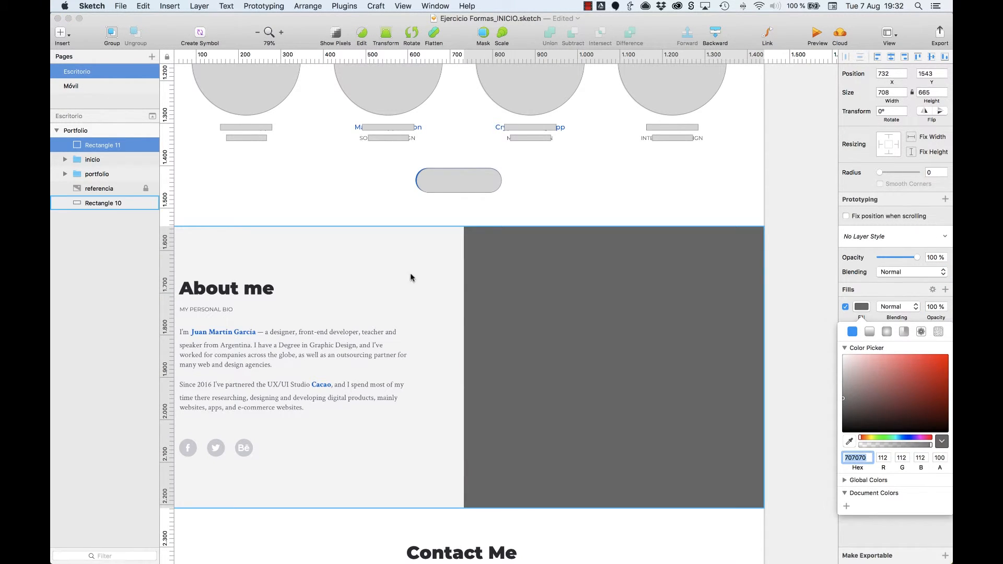
{"action": "key", "text": "Escape"}
Draw rectangles over the About me title, the MY PERSONAL BIO line and the first line of the bio text (512 × 18 px).
{"action": "scroll", "coordinate": [365, 231], "scroll_direction": "left", "scroll_amount": 5}
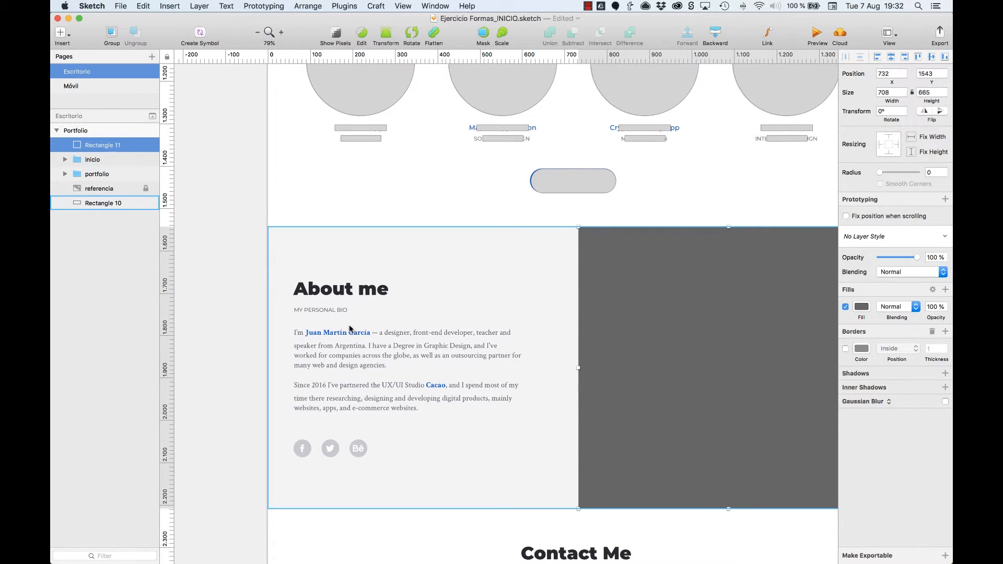
{"action": "scroll", "coordinate": [329, 324], "scroll_direction": "up", "scroll_amount": 10}
{"action": "scroll", "coordinate": [514, 247], "scroll_direction": "down", "scroll_amount": 10}
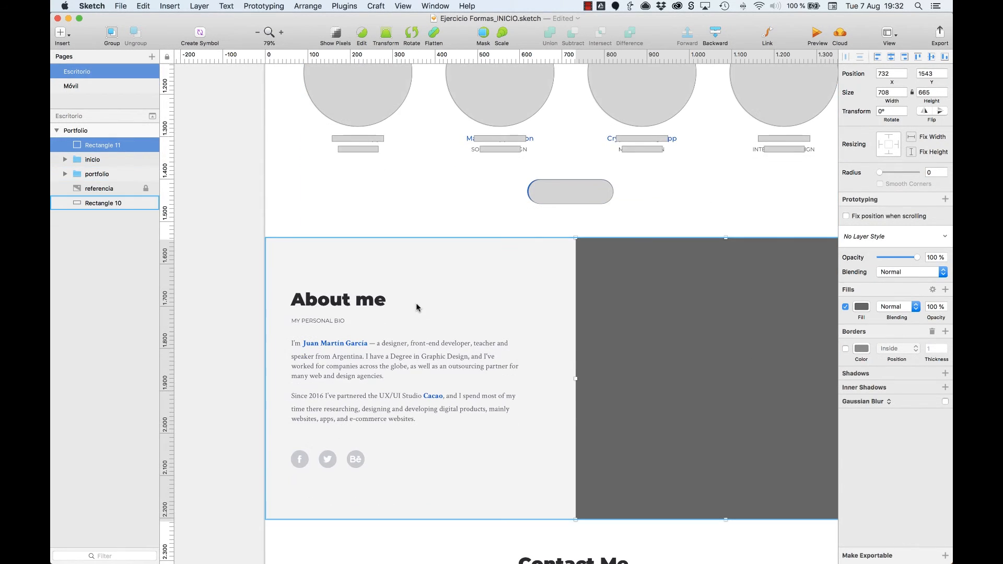
{"action": "key", "text": "z"}
{"action": "left_click_drag", "start_coordinate": [244, 271], "coordinate": [537, 468]}
{"action": "key", "text": "r"}
{"action": "left_click_drag", "start_coordinate": [294, 186], "coordinate": [487, 158]}
{"action": "key", "text": "r"}
{"action": "left_click_drag", "start_coordinate": [294, 222], "coordinate": [404, 213]}
{"action": "key", "text": "r"}
{"action": "left_click_drag", "start_coordinate": [294, 269], "coordinate": [735, 255]}
Duplicate the bio bar down over the first paragraph's other three lines, fitting each copy's width to its line, the third 538 px wide.
{"action": "left_click_drag", "start_coordinate": [562, 261], "coordinate": [562, 289]}
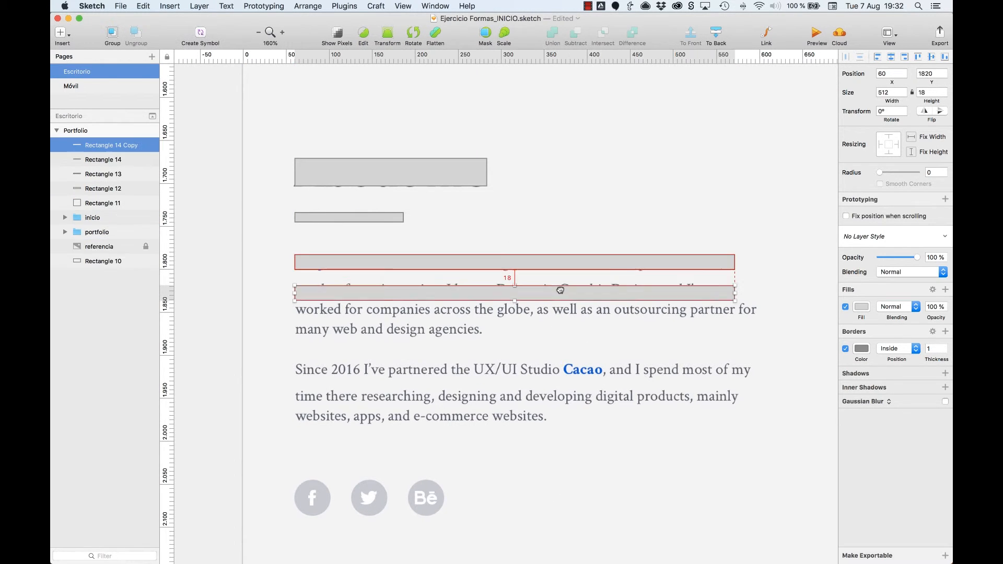
{"action": "left_click_drag", "start_coordinate": [734, 292], "coordinate": [710, 296]}
{"action": "left_click_drag", "start_coordinate": [629, 294], "coordinate": [629, 322]}
{"action": "left_click_drag", "start_coordinate": [710, 319], "coordinate": [757, 320]}
{"action": "key", "text": "Up"}
{"action": "key", "text": "Up"}
{"action": "key", "text": "Up"}
{"action": "key", "text": "Up"}
{"action": "key", "text": "Up"}
{"action": "key", "text": "Up"}
{"action": "key", "text": "Up"}
{"action": "key", "text": "Up"}
{"action": "left_click", "coordinate": [687, 291], "text": "shift"}
{"action": "left_click", "coordinate": [549, 314]}
{"action": "left_click_drag", "start_coordinate": [550, 317], "coordinate": [550, 339]}
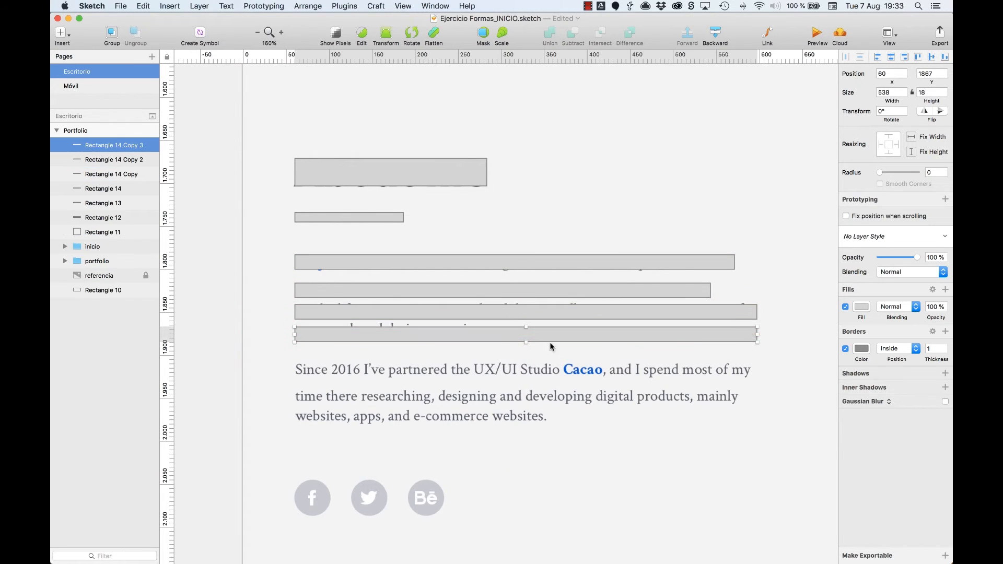
{"action": "left_click_drag", "start_coordinate": [757, 342], "coordinate": [483, 342]}
Duplicate the first paragraph's four bars over the second bio paragraph and delete the surplus fourth copy.
{"action": "left_click", "coordinate": [487, 313], "text": "shift"}
{"action": "left_click", "coordinate": [490, 291], "text": "shift"}
{"action": "left_click", "coordinate": [492, 263], "text": "shift"}
{"action": "left_click_drag", "start_coordinate": [491, 264], "coordinate": [490, 371]}
{"action": "left_click", "coordinate": [324, 441]}
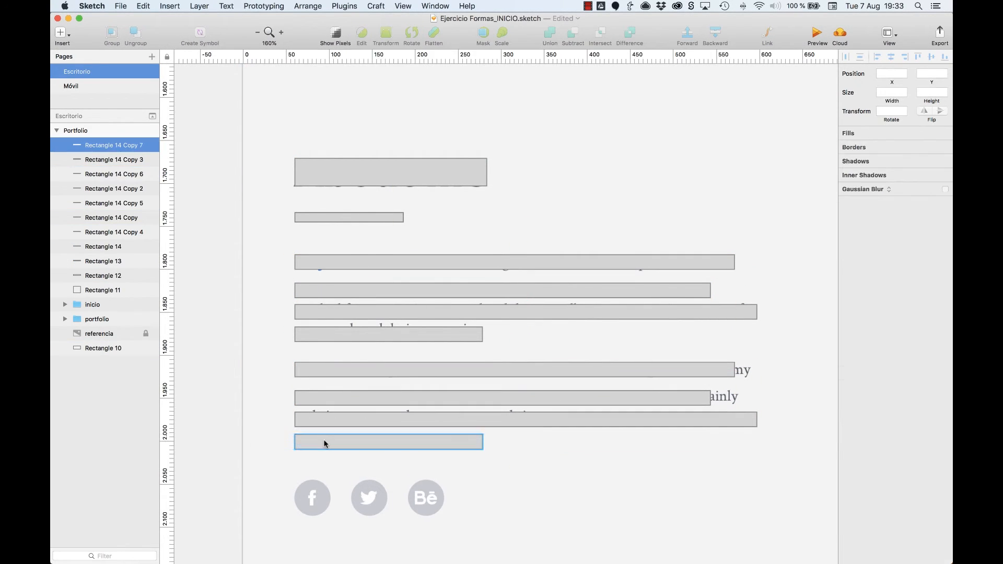
{"action": "key", "text": "BackSpace"}
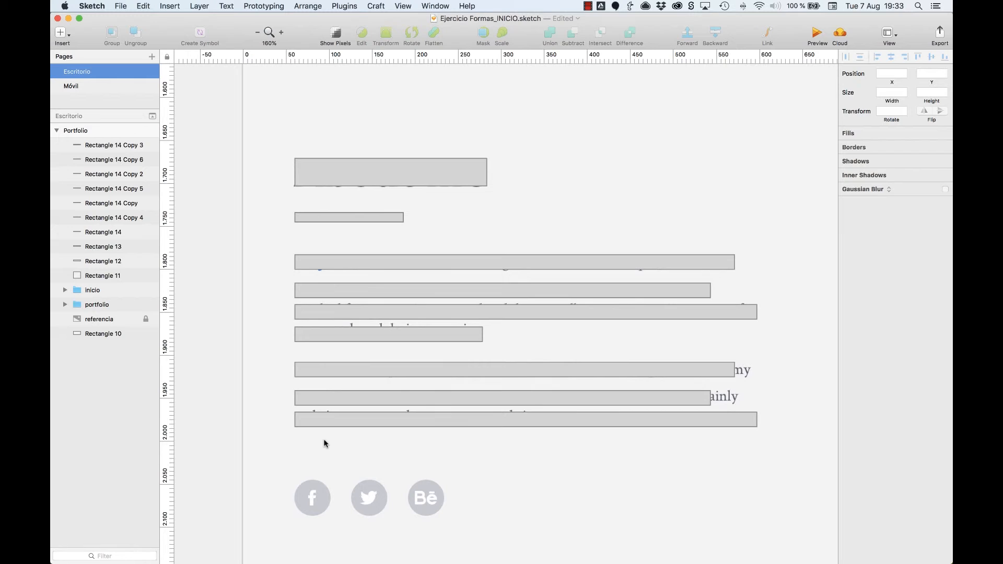
Draw a 42 px circle over the Facebook icon and copy it over the Twitter and Behance icons at X 126 and X 192.
{"action": "key", "text": "o"}
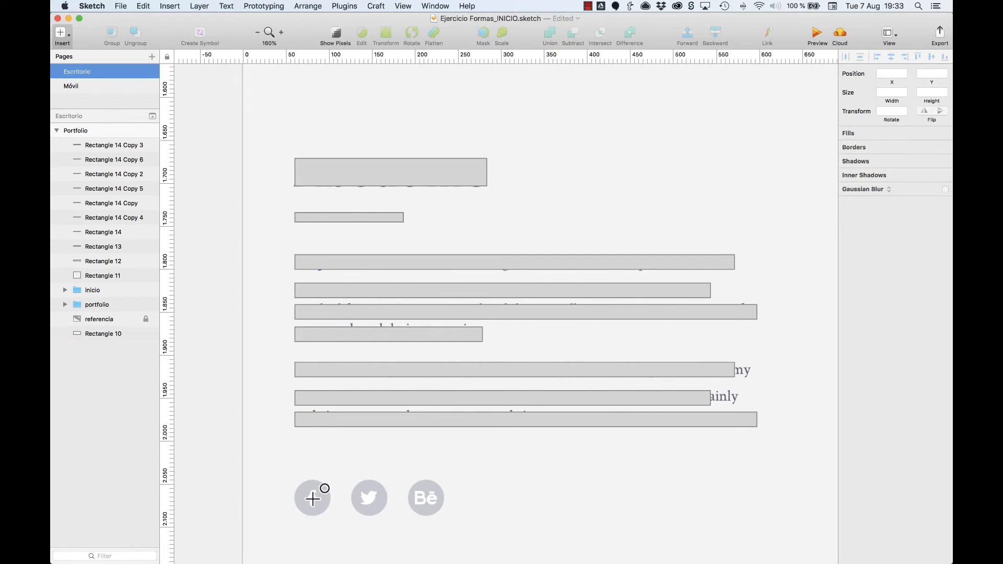
{"action": "left_click_drag", "start_coordinate": [312, 499], "coordinate": [427, 496]}
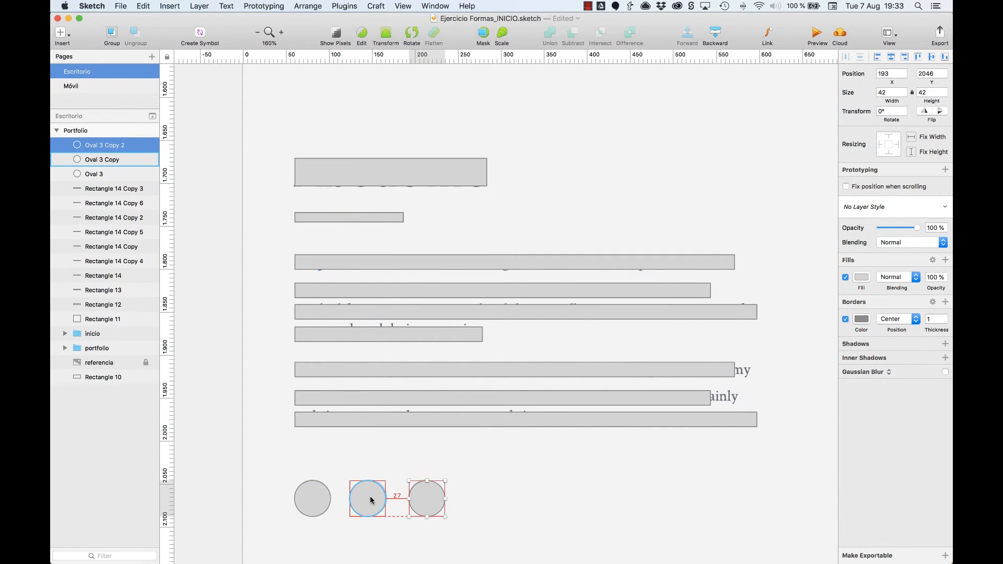
{"action": "left_click", "coordinate": [324, 497], "text": "alt"}
{"action": "left_click", "coordinate": [368, 501]}
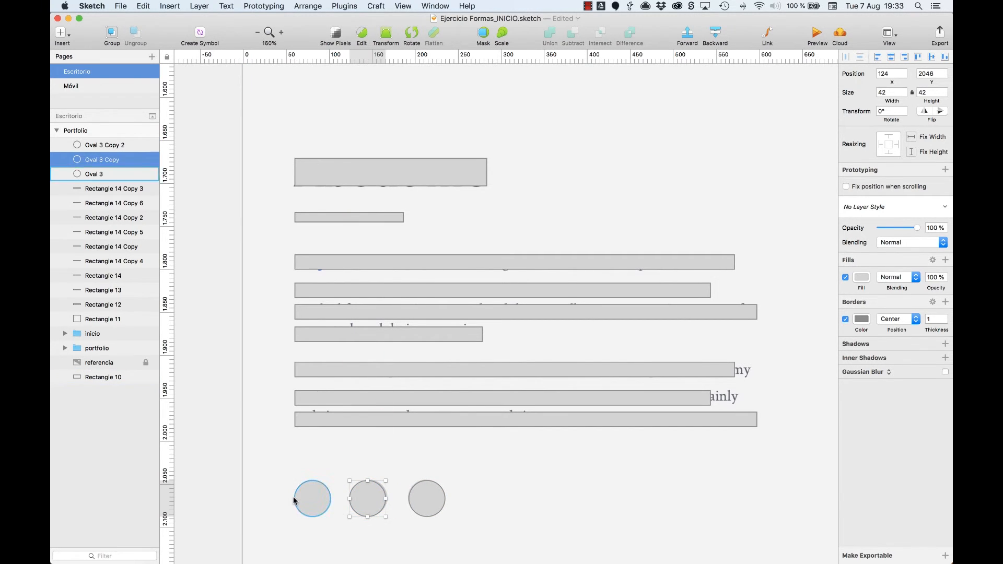
{"action": "key", "text": "Right"}
{"action": "key", "text": "Right"}
{"action": "left_click", "coordinate": [424, 496]}
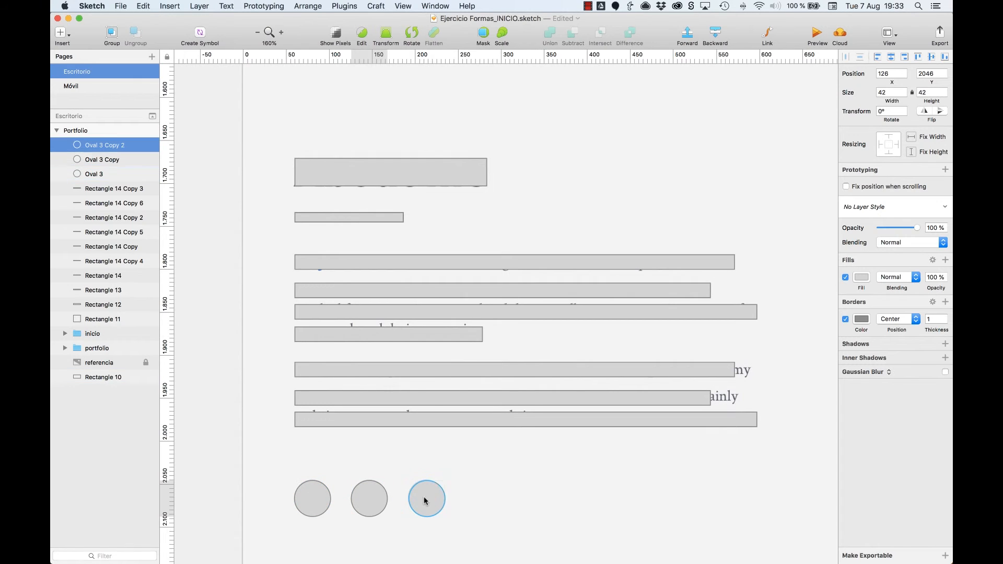
{"action": "key", "text": "Left"}
Move the 1440 × 665 px About me background rectangle above referencia in the layer order, directly beneath the dark photo rectangle.
{"action": "key", "text": "super+0"}
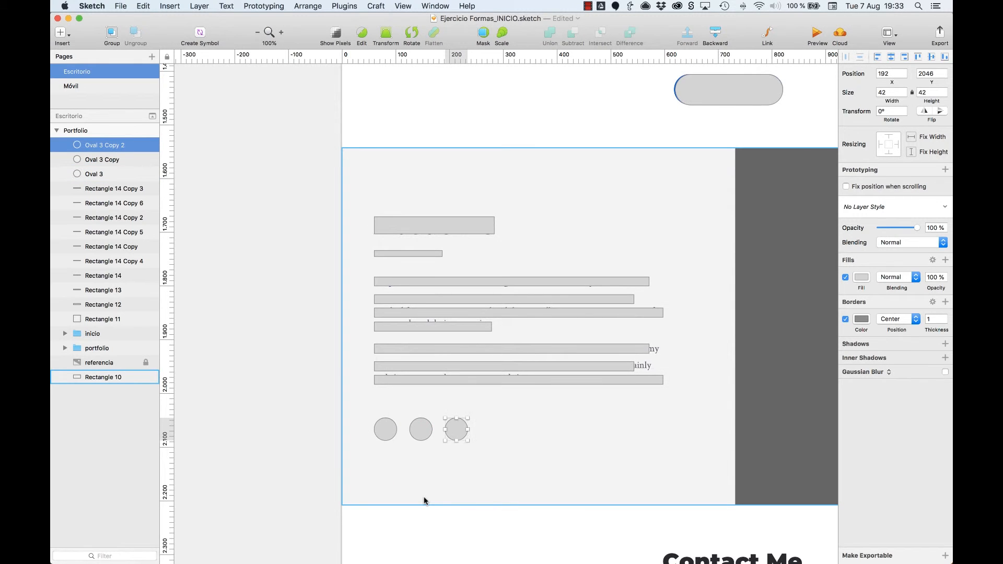
{"action": "scroll", "coordinate": [424, 499], "scroll_direction": "right", "scroll_amount": 5}
{"action": "left_click", "coordinate": [111, 375]}
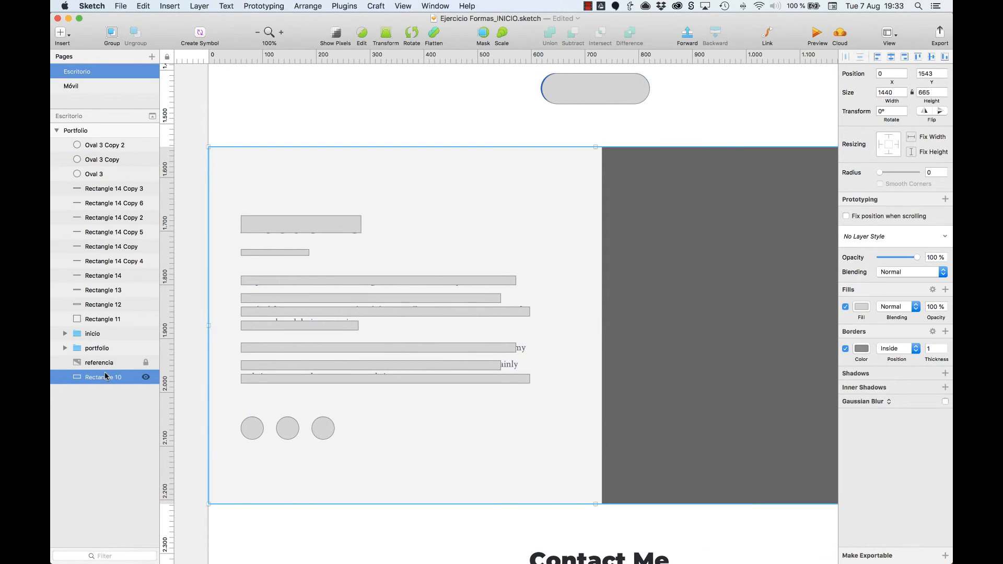
{"action": "left_click_drag", "start_coordinate": [105, 375], "coordinate": [105, 326]}
{"action": "left_click", "coordinate": [386, 117]}
{"action": "key", "text": "super+minus"}
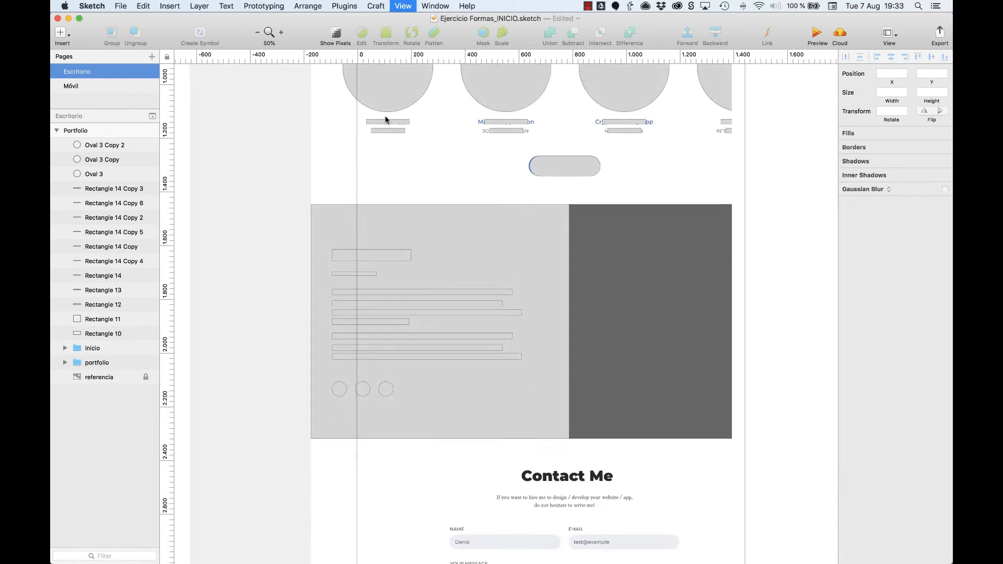
Remove the border of the About me background rectangle and lighten its fill to ECECEC.
{"action": "left_click", "coordinate": [545, 258]}
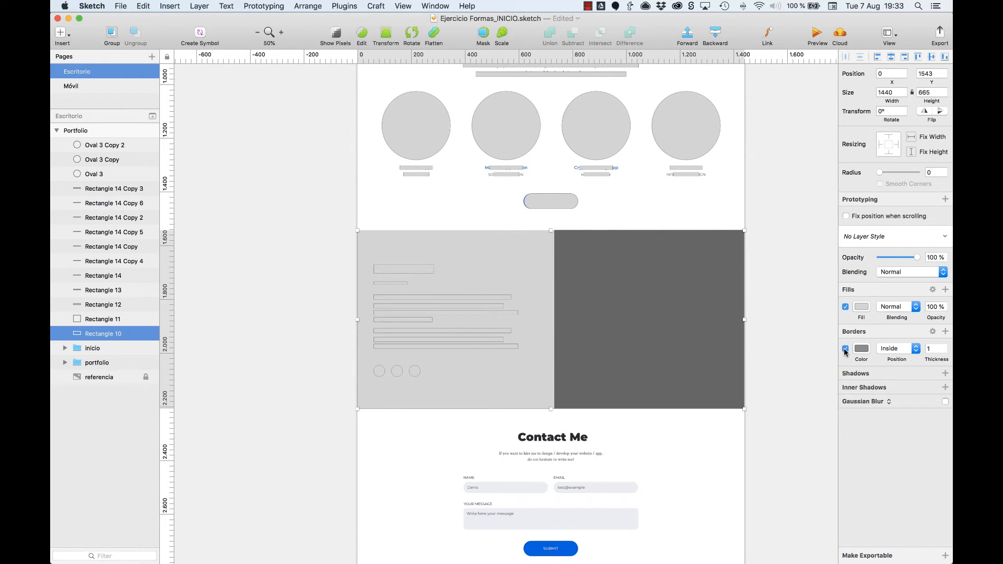
{"action": "left_click", "coordinate": [845, 349]}
{"action": "left_click", "coordinate": [861, 307]}
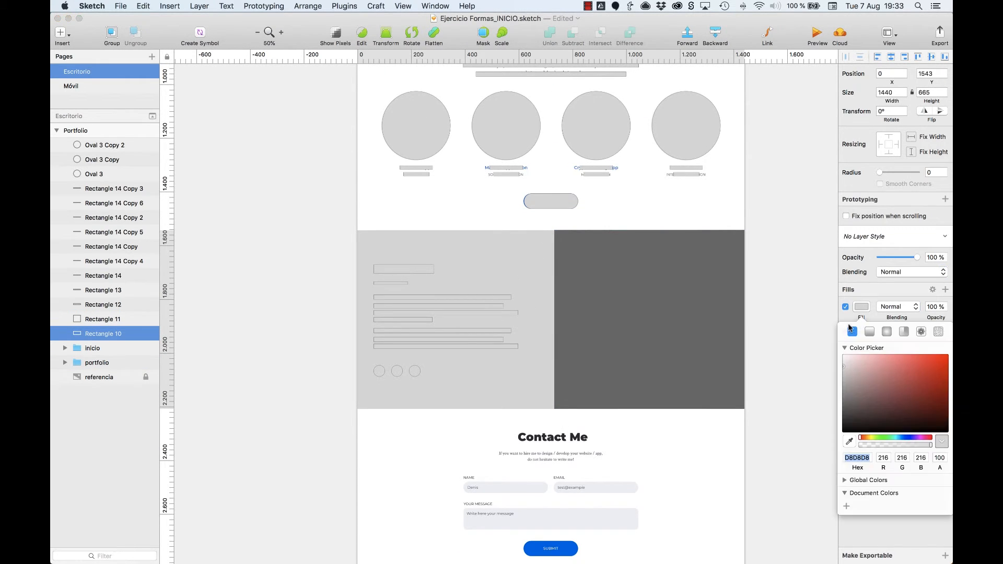
{"action": "left_click", "coordinate": [842, 361]}
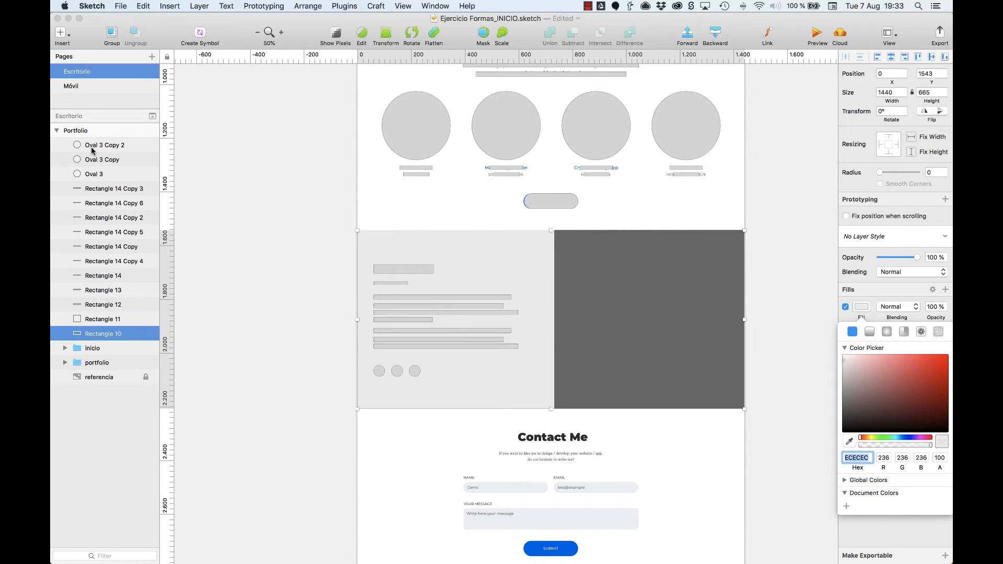
Group all the About me shapes as about us and move the group below portfolio in the layer order.
{"action": "key", "text": "super+g"}
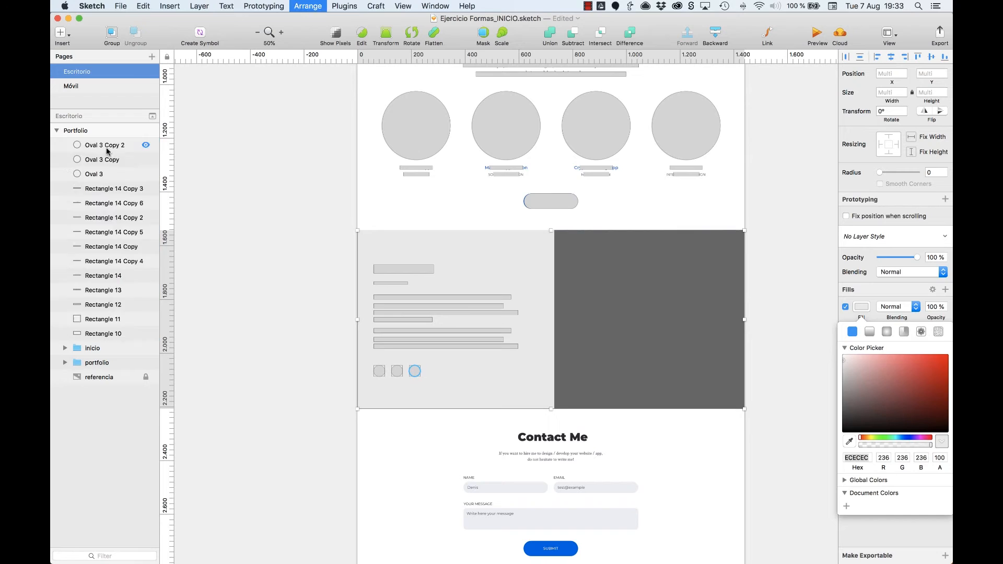
{"action": "double_click", "coordinate": [106, 148]}
{"action": "type", "text": "about "}
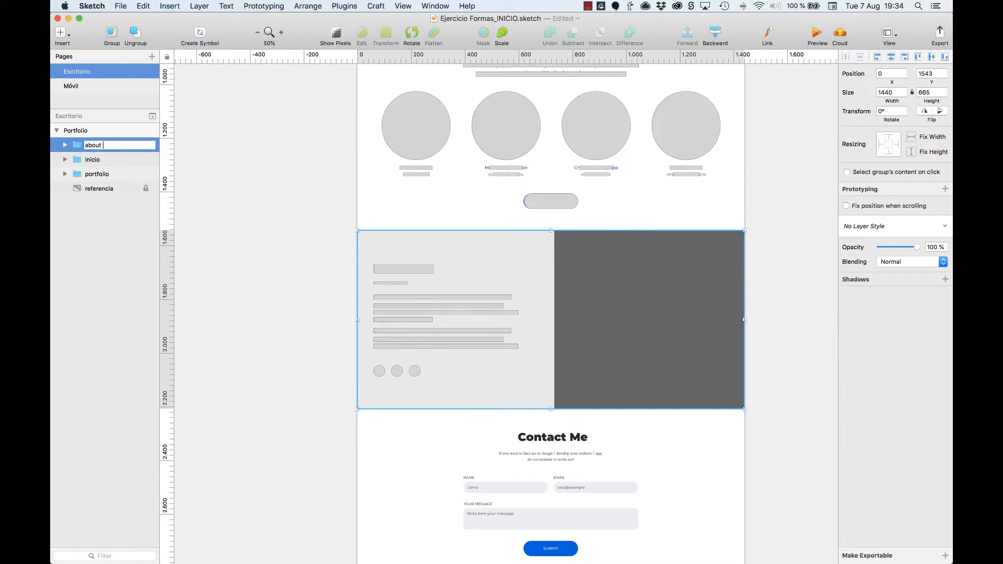
{"action": "type", "text": "us"}
{"action": "key", "text": "Return"}
{"action": "key", "text": "super+alt+Down"}
{"action": "key", "text": "super+alt+Down"}
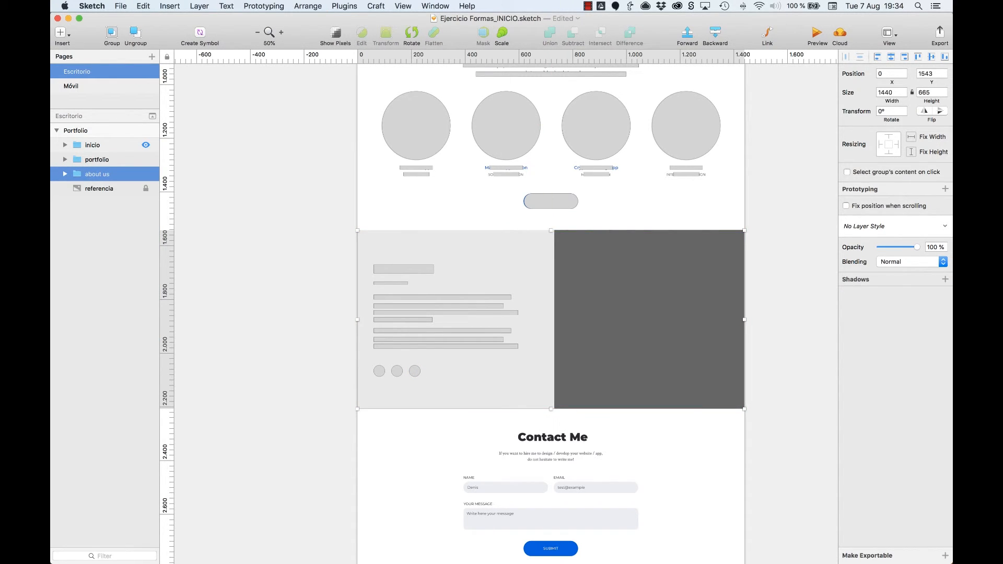
{"action": "left_click", "coordinate": [768, 214]}
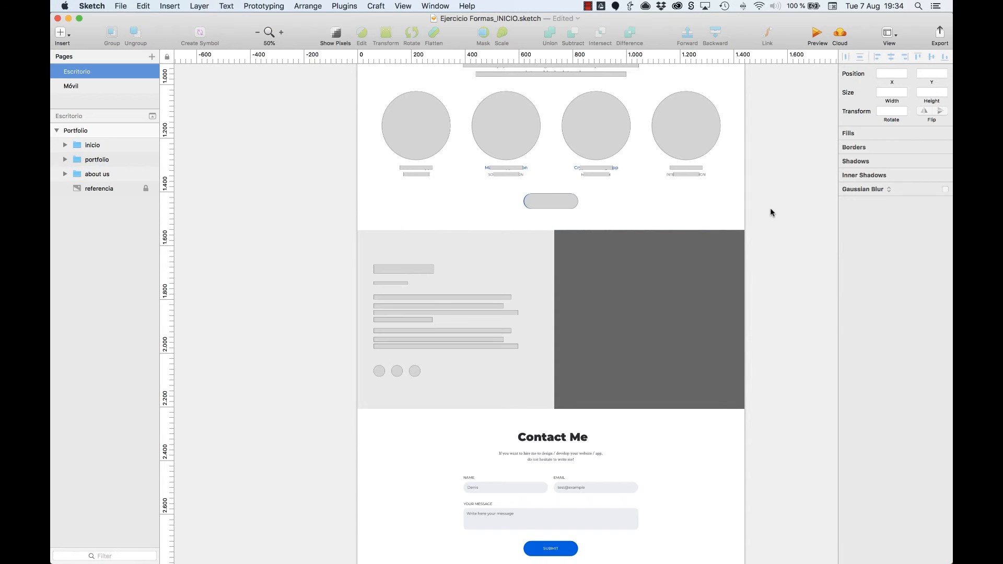
Copy titulo portfolio from the portfolio section, paste it over the Contact Me heading and centre it horizontally at X 393, Y 2287.
{"action": "scroll", "coordinate": [575, 417], "scroll_direction": "down", "scroll_amount": 3}
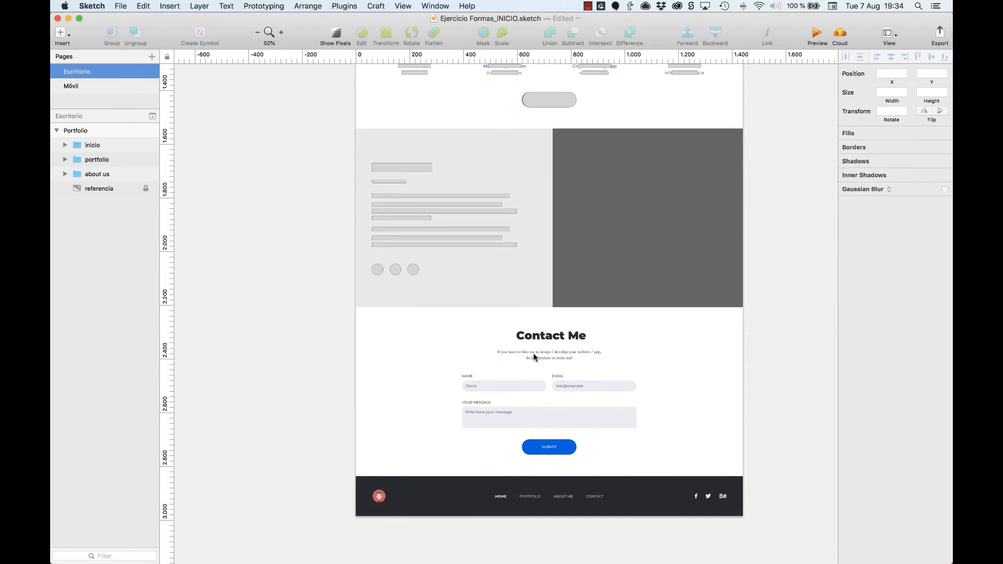
{"action": "scroll", "coordinate": [517, 361], "scroll_direction": "up", "scroll_amount": 8}
{"action": "double_click", "coordinate": [550, 215]}
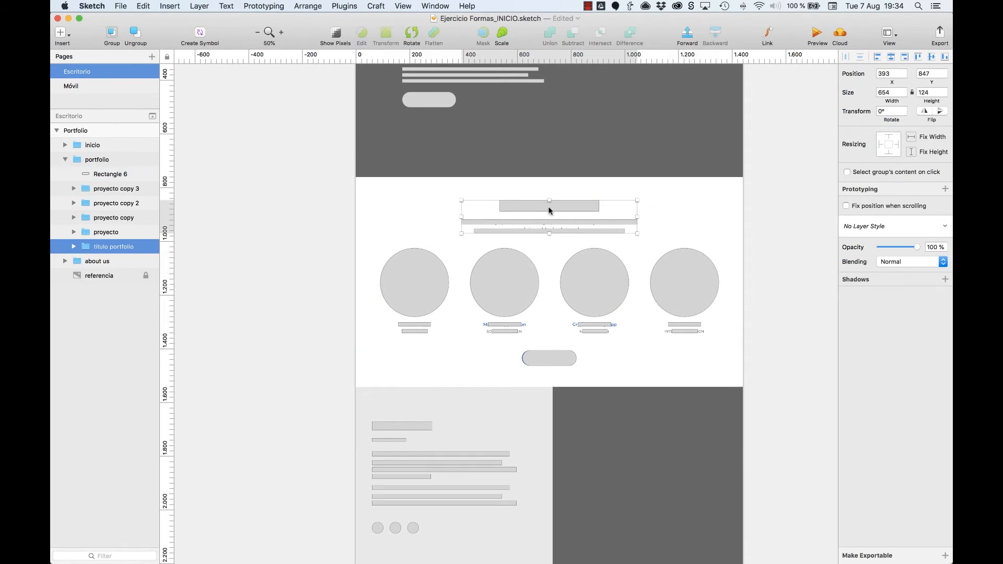
{"action": "left_click", "coordinate": [788, 223]}
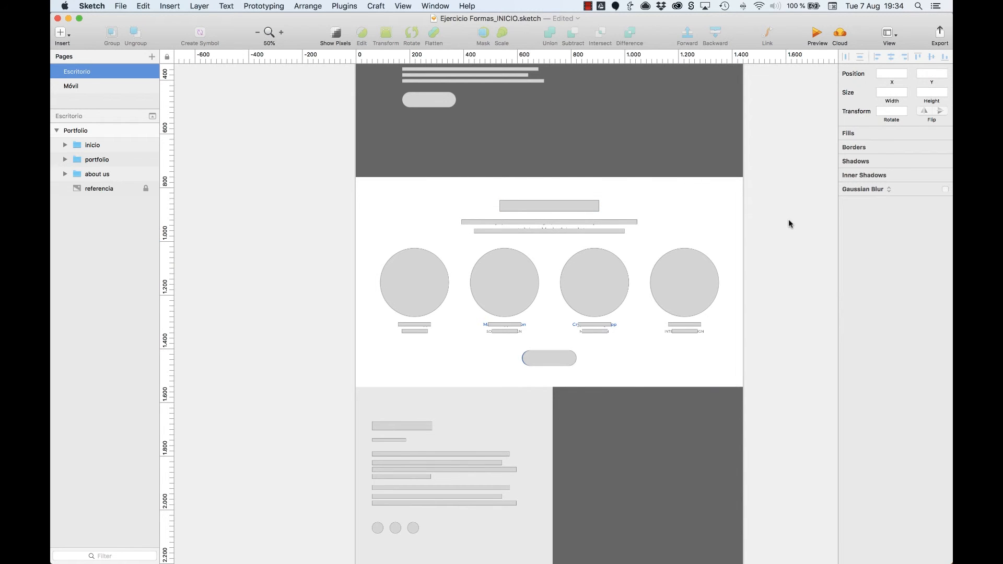
{"action": "scroll", "coordinate": [788, 224], "scroll_direction": "down", "scroll_amount": 10}
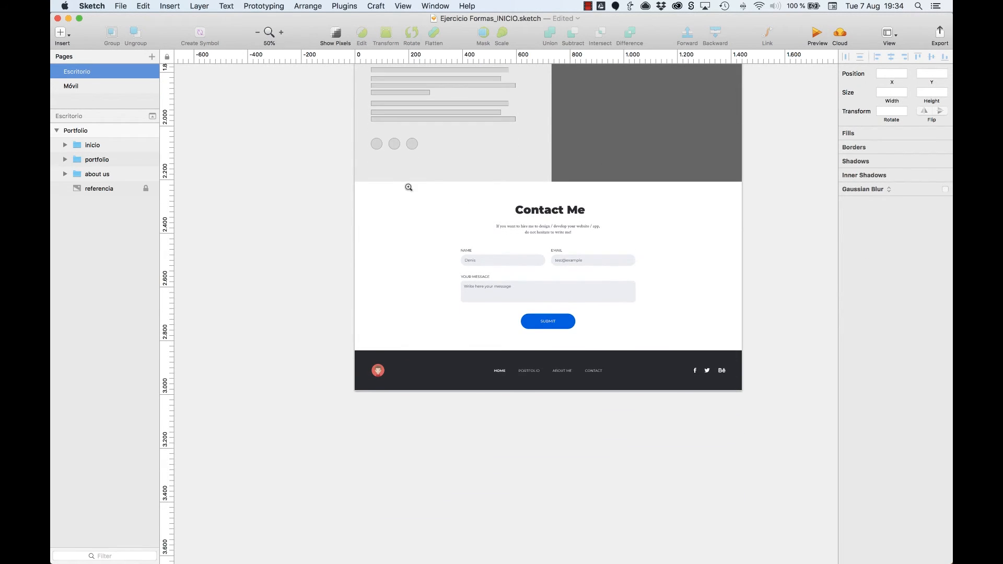
{"action": "left_click_drag", "start_coordinate": [653, 335], "coordinate": [755, 381]}
{"action": "left_click_drag", "start_coordinate": [579, 251], "coordinate": [668, 332]}
{"action": "key", "text": "super+v"}
{"action": "left_click_drag", "start_coordinate": [572, 275], "coordinate": [542, 160]}
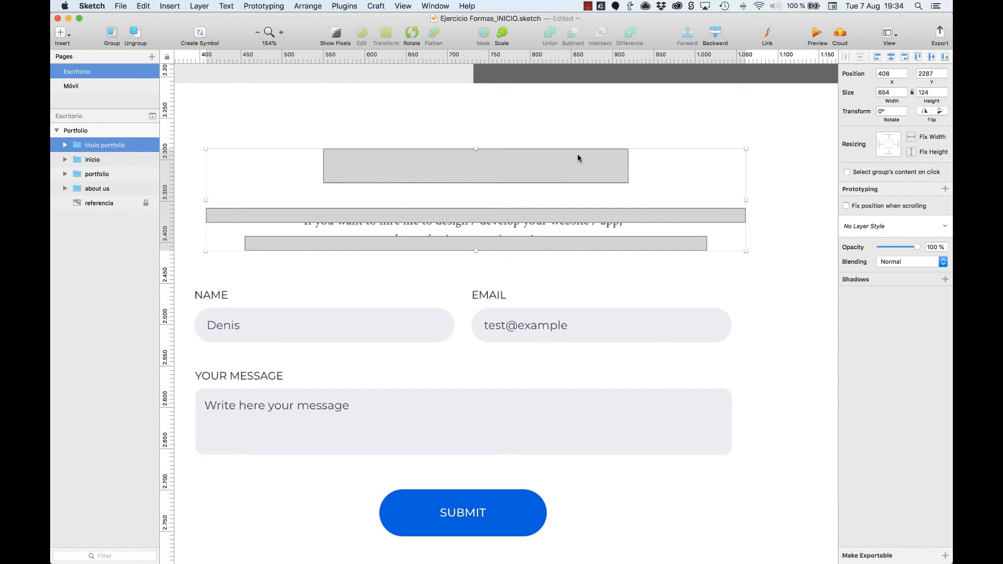
{"action": "left_click", "coordinate": [890, 57]}
{"action": "key", "text": "XF86AudioMute"}
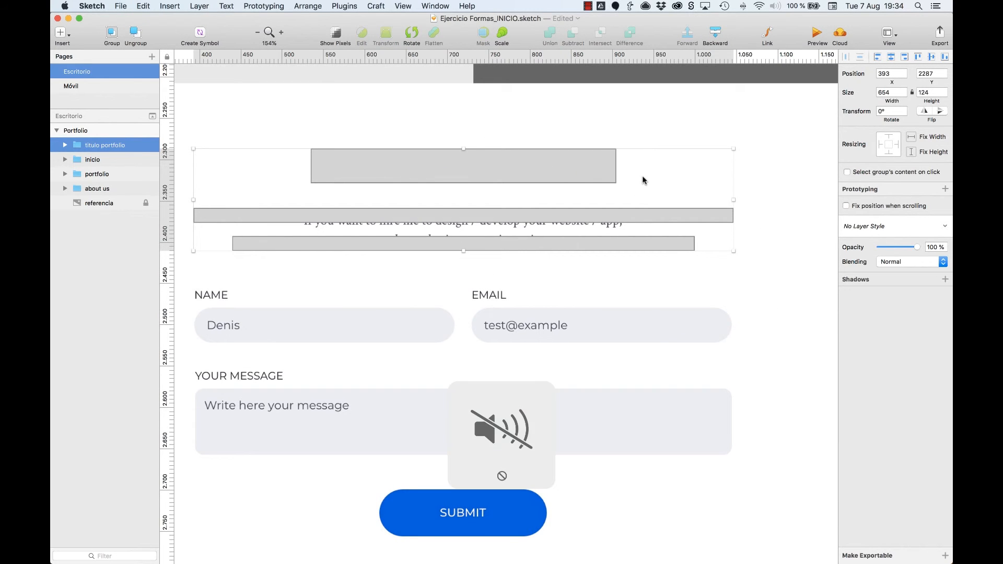
Draw a 315 × 42 px rectangle over the NAME input field and set its corner radius to 21.
{"action": "scroll", "coordinate": [644, 180], "scroll_direction": "left", "scroll_amount": 4}
{"action": "key", "text": "r"}
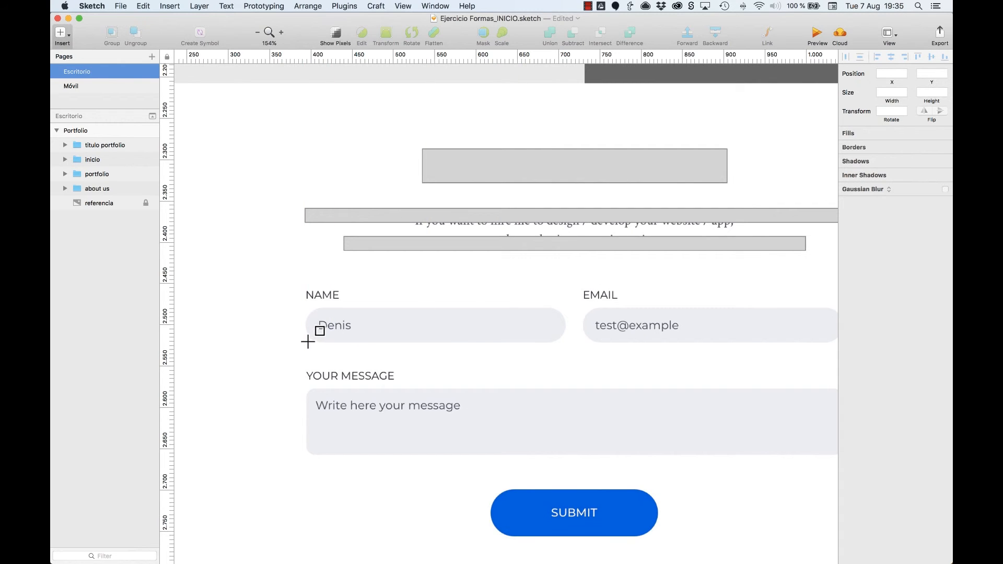
{"action": "left_click_drag", "start_coordinate": [305, 340], "coordinate": [564, 308]}
{"action": "left_click_drag", "start_coordinate": [907, 175], "coordinate": [918, 173]}
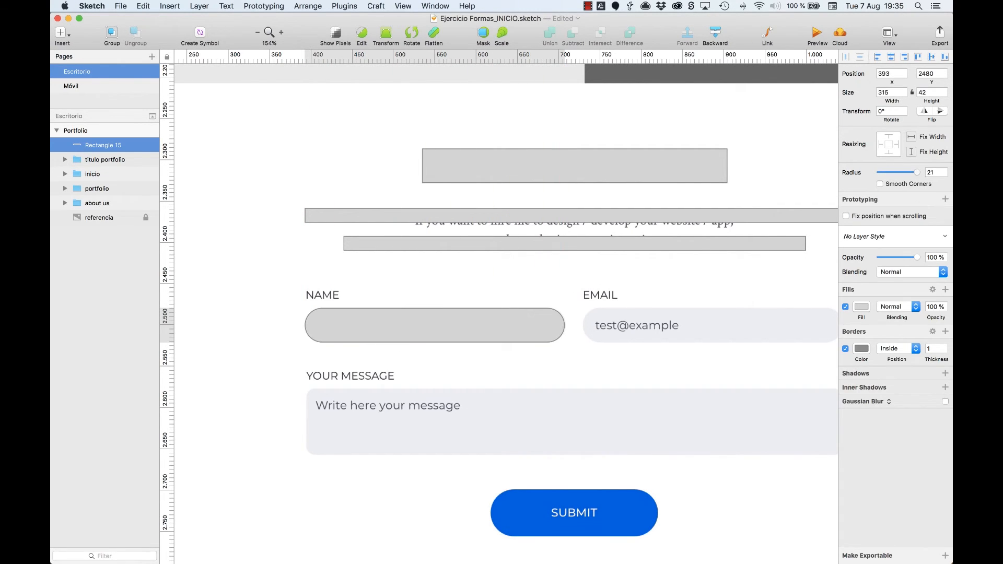
Draw an 87 × 12 px rectangle over the NAME label at X 393, Y 2458.
{"action": "scroll", "coordinate": [551, 320], "scroll_direction": "right", "scroll_amount": 5}
{"action": "scroll", "coordinate": [346, 329], "scroll_direction": "left", "scroll_amount": 6}
{"action": "key", "text": "Escape"}
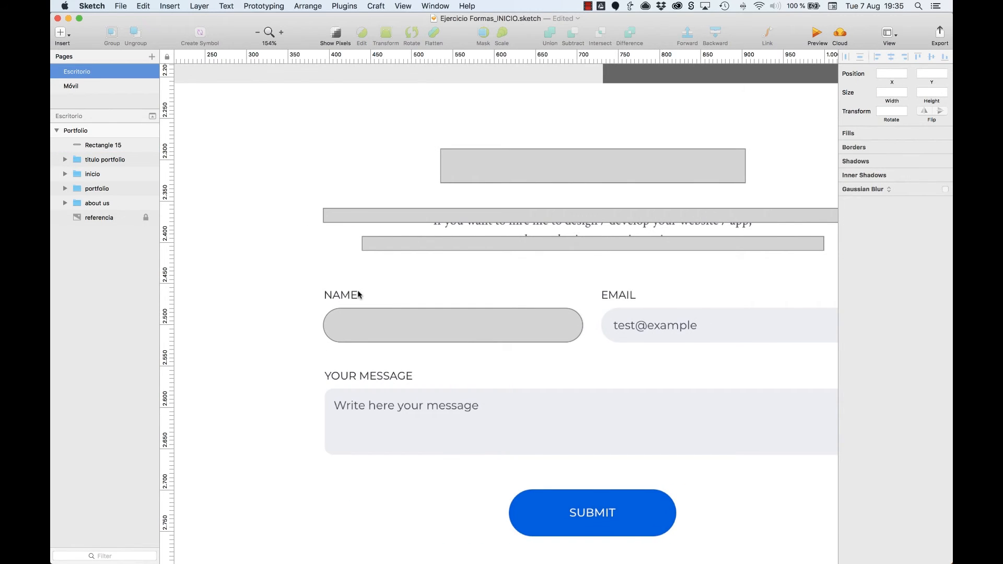
{"action": "key", "text": "r"}
{"action": "left_click_drag", "start_coordinate": [325, 296], "coordinate": [395, 300]}
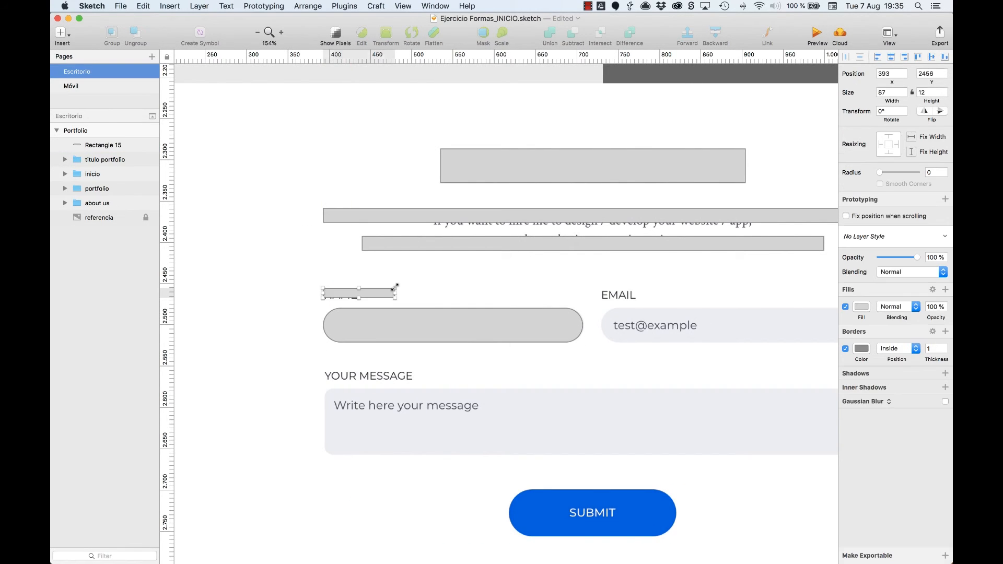
Group the NAME label and input field rectangles and name the group campo.
{"action": "left_click", "coordinate": [99, 159], "text": "shift"}
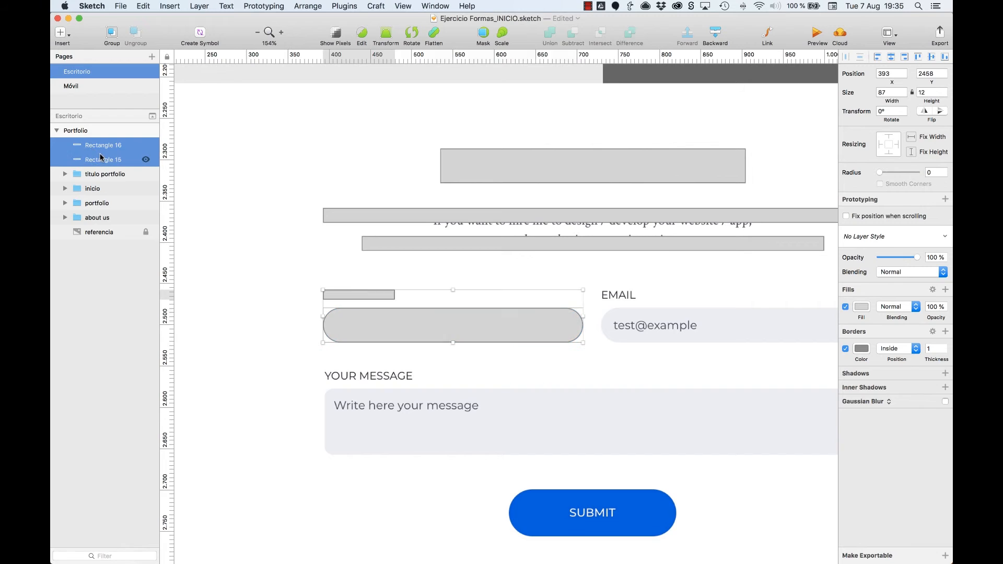
{"action": "key", "text": "super+g"}
{"action": "key", "text": "super+r"}
{"action": "type", "text": "campo"}
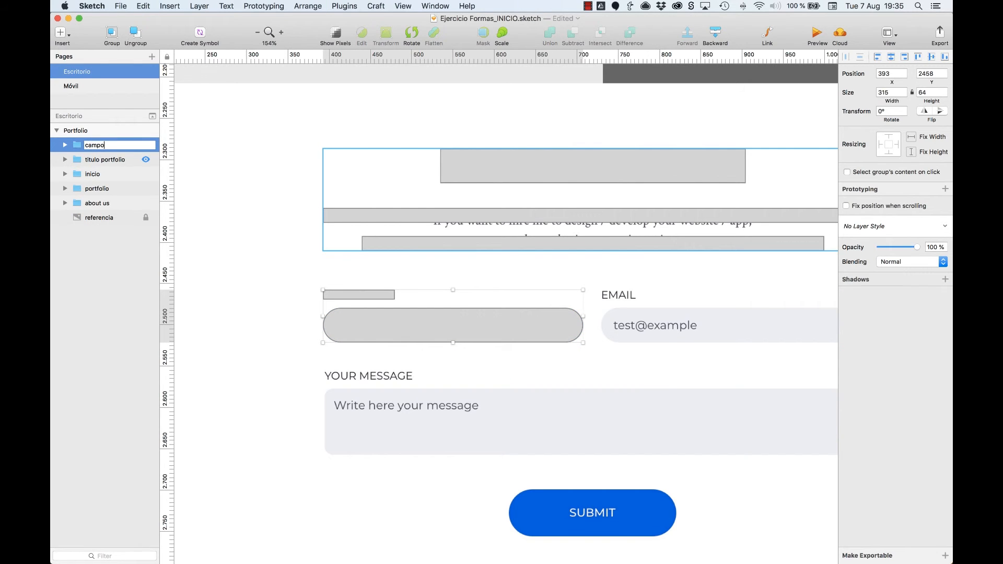
{"action": "key", "text": "Return"}
Duplicate the campo group over the EMAIL field at X 732, Y 2458, and again over the YOUR MESSAGE label and field.
{"action": "left_click_drag", "start_coordinate": [375, 333], "coordinate": [650, 334]}
{"action": "scroll", "coordinate": [610, 360], "scroll_direction": "right", "scroll_amount": 2}
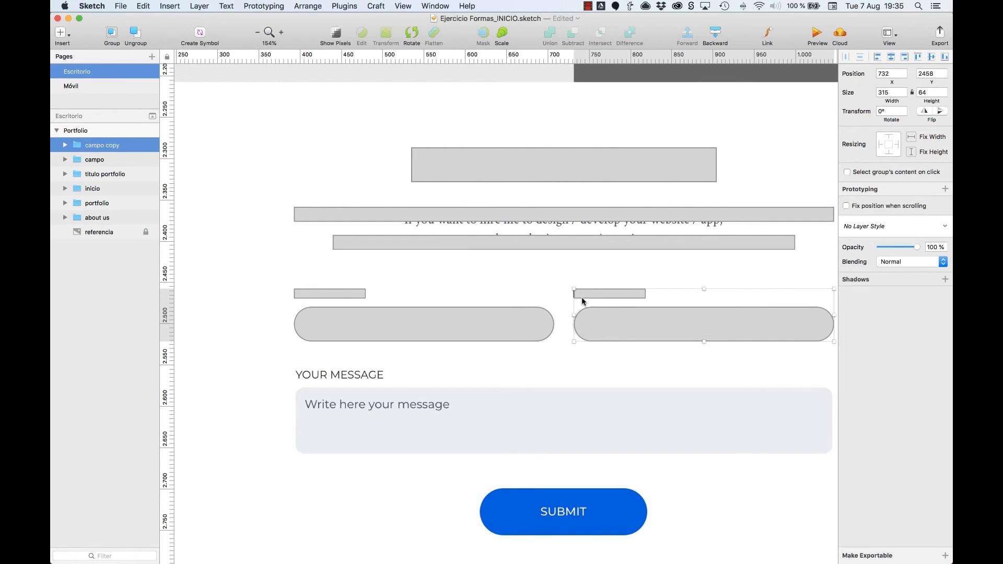
{"action": "left_click_drag", "start_coordinate": [398, 324], "coordinate": [400, 403]}
{"action": "scroll", "coordinate": [444, 366], "scroll_direction": "down", "scroll_amount": 3}
Resize the message field's rectangle to 651 × 80 px and reduce its corner radius to 9.
{"action": "double_click", "coordinate": [496, 340]}
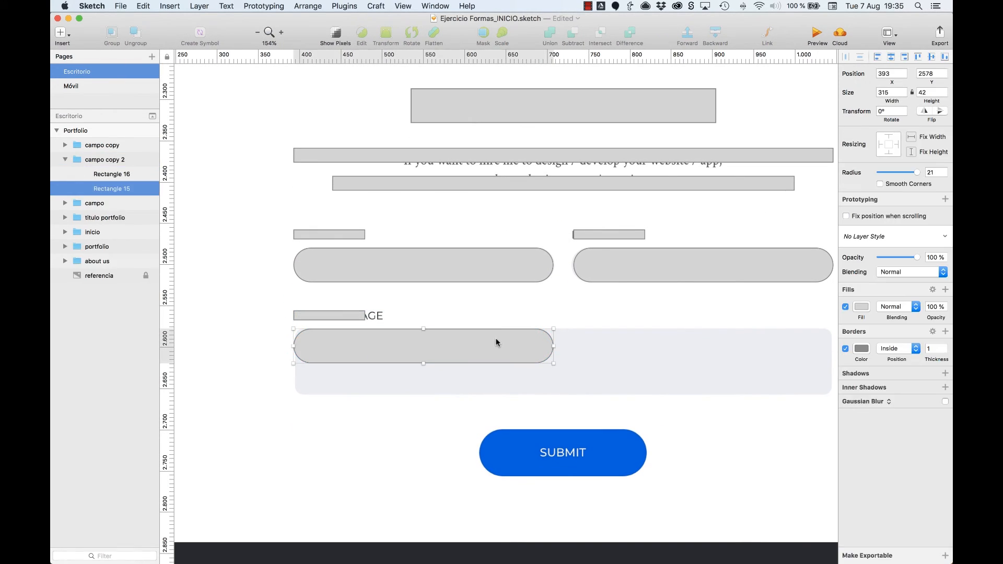
{"action": "scroll", "coordinate": [522, 352], "scroll_direction": "right", "scroll_amount": 3}
{"action": "scroll", "coordinate": [523, 361], "scroll_direction": "right", "scroll_amount": 3}
{"action": "left_click_drag", "start_coordinate": [412, 358], "coordinate": [689, 389]}
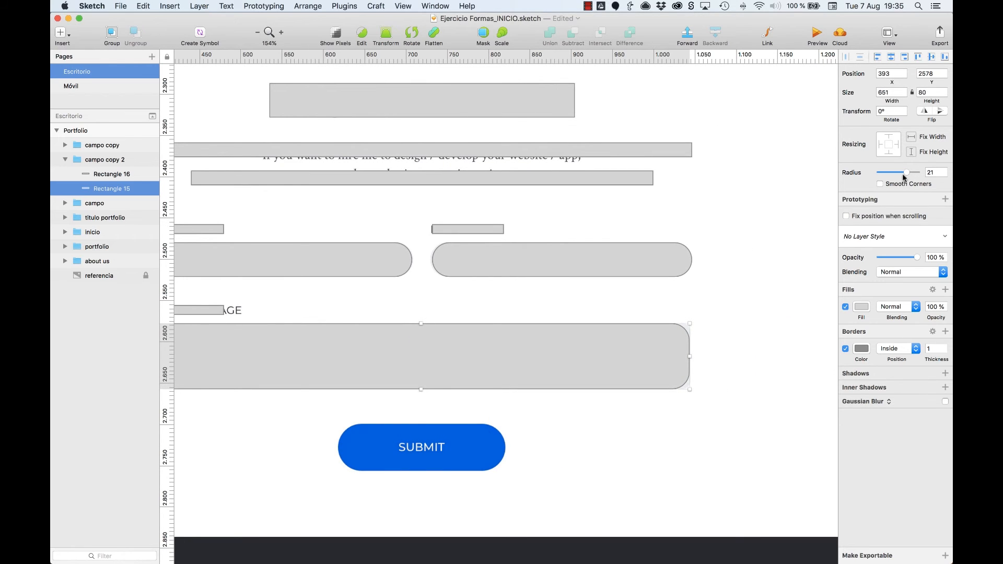
{"action": "left_click_drag", "start_coordinate": [905, 172], "coordinate": [897, 173]}
Copy the rounded button from the portfolio section and paste it over the SUBMIT button at X 620, Y 2700.
{"action": "scroll", "coordinate": [559, 460], "scroll_direction": "left", "scroll_amount": 5}
{"action": "scroll", "coordinate": [558, 439], "scroll_direction": "up", "scroll_amount": 10}
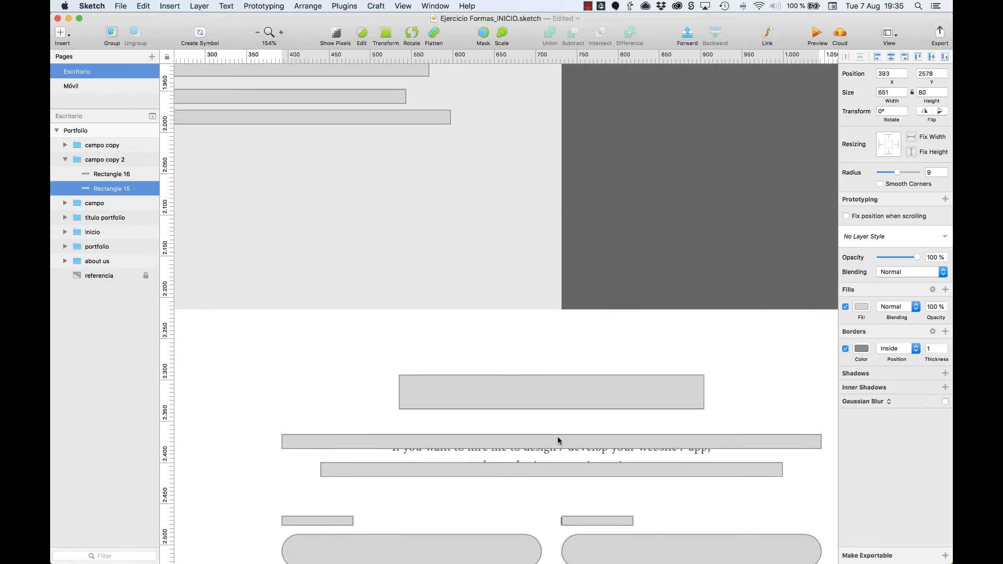
{"action": "scroll", "coordinate": [557, 437], "scroll_direction": "up", "scroll_amount": 10}
{"action": "left_click", "coordinate": [524, 254]}
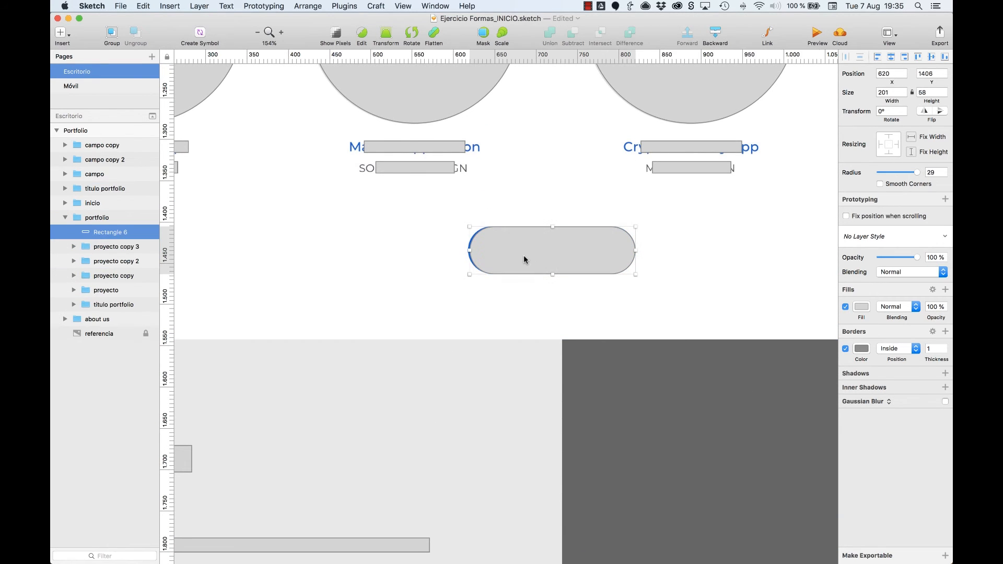
{"action": "scroll", "coordinate": [522, 255], "scroll_direction": "down", "scroll_amount": 15}
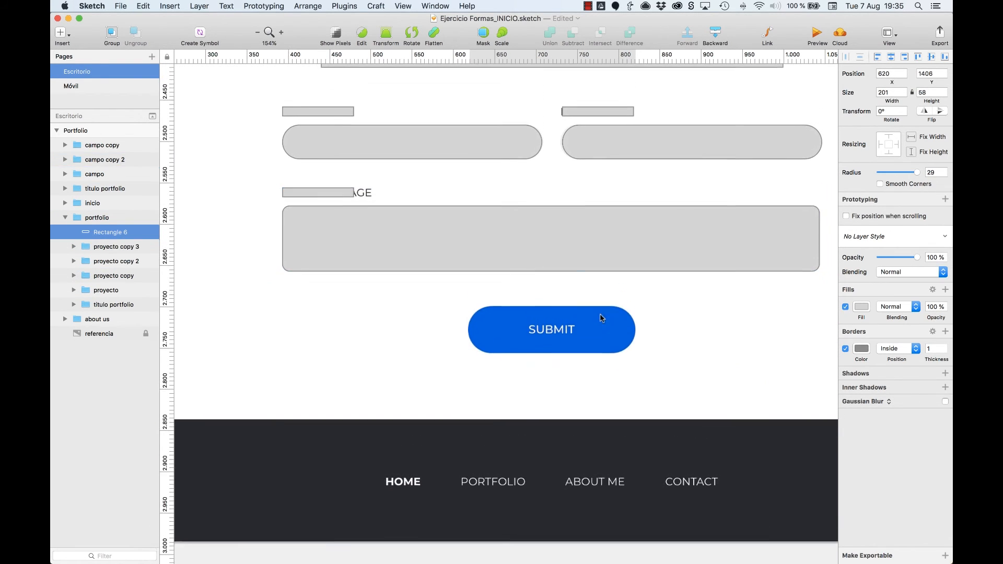
{"action": "scroll", "coordinate": [599, 317], "scroll_direction": "up", "scroll_amount": 1}
{"action": "left_click", "coordinate": [566, 264]}
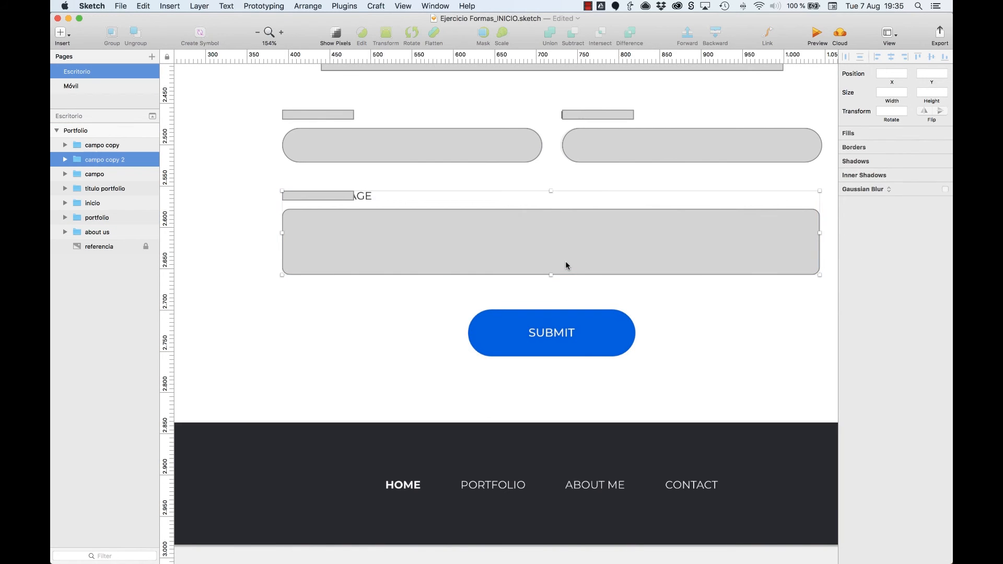
{"action": "key", "text": "super+v"}
{"action": "left_click_drag", "start_coordinate": [503, 302], "coordinate": [546, 338]}
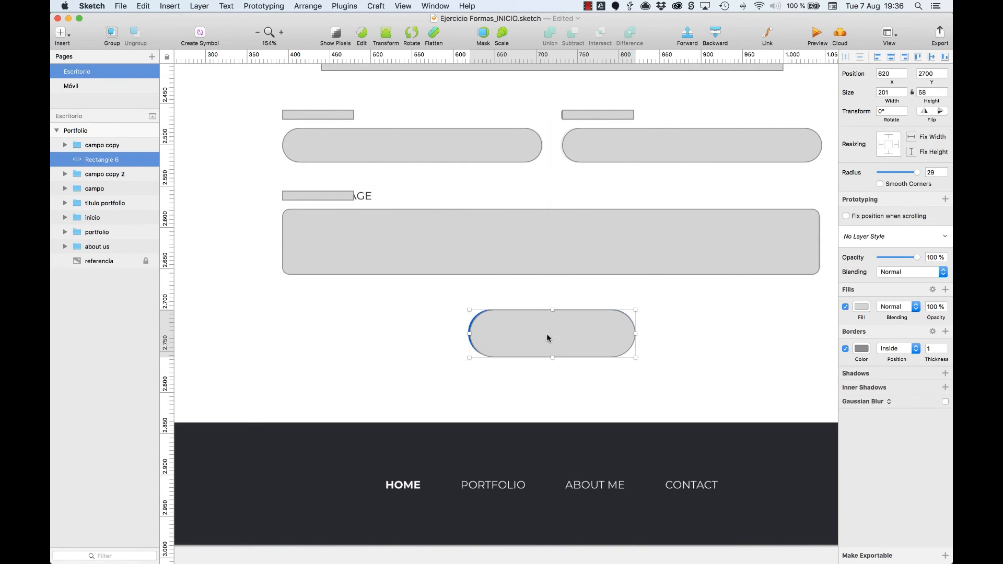
Group the three campo groups and the submit button shape as formulario.
{"action": "left_click", "coordinate": [102, 145]}
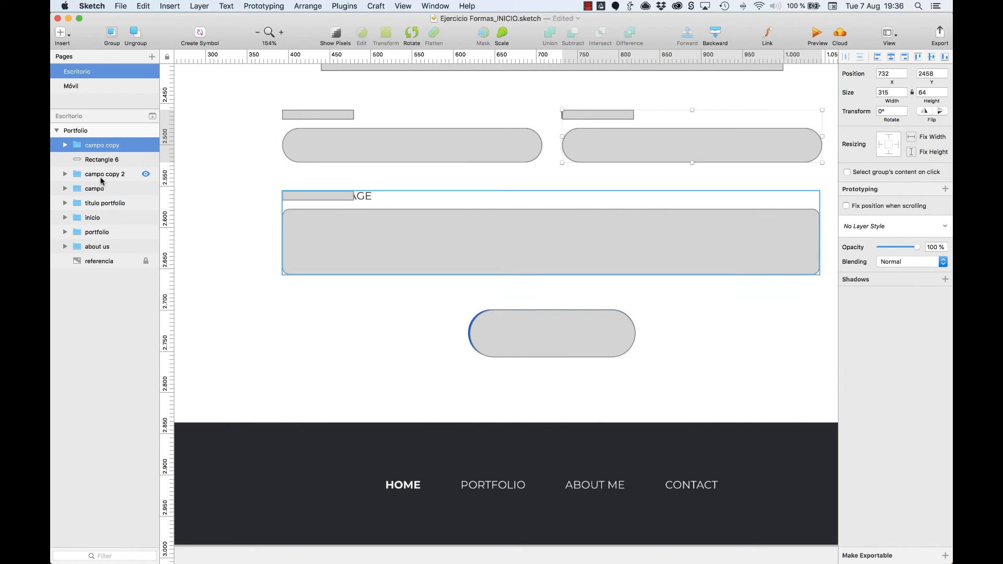
{"action": "left_click", "coordinate": [104, 178], "text": "shift"}
{"action": "key", "text": "super+g"}
{"action": "key", "text": "super+r"}
{"action": "type", "text": "f"}
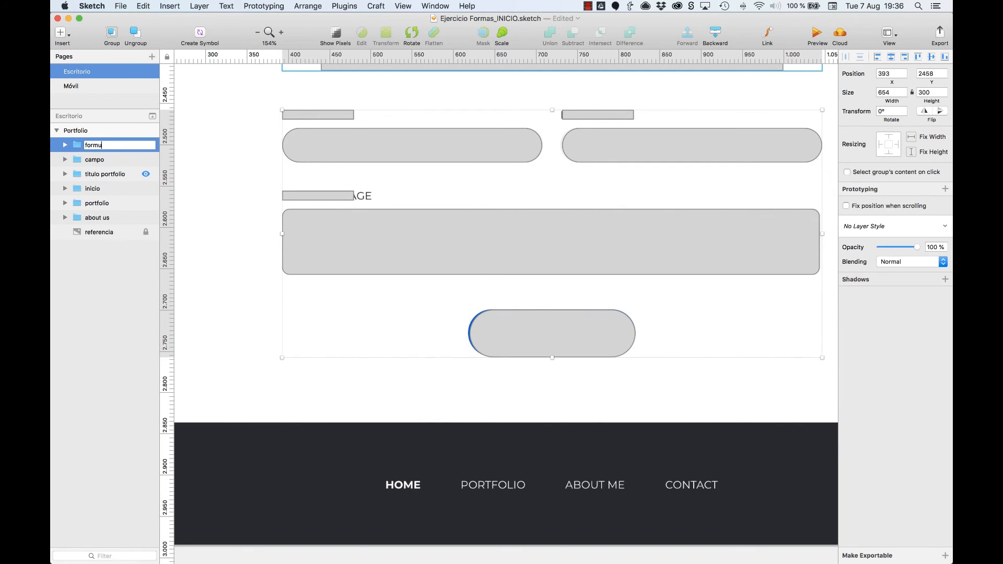
{"action": "type", "text": "ormulario"}
{"action": "key", "text": "Return"}
Move the pasted titulo portfolio group above formulario in the layer order and rename it titulo contacto.
{"action": "left_click_drag", "start_coordinate": [127, 159], "coordinate": [126, 134]}
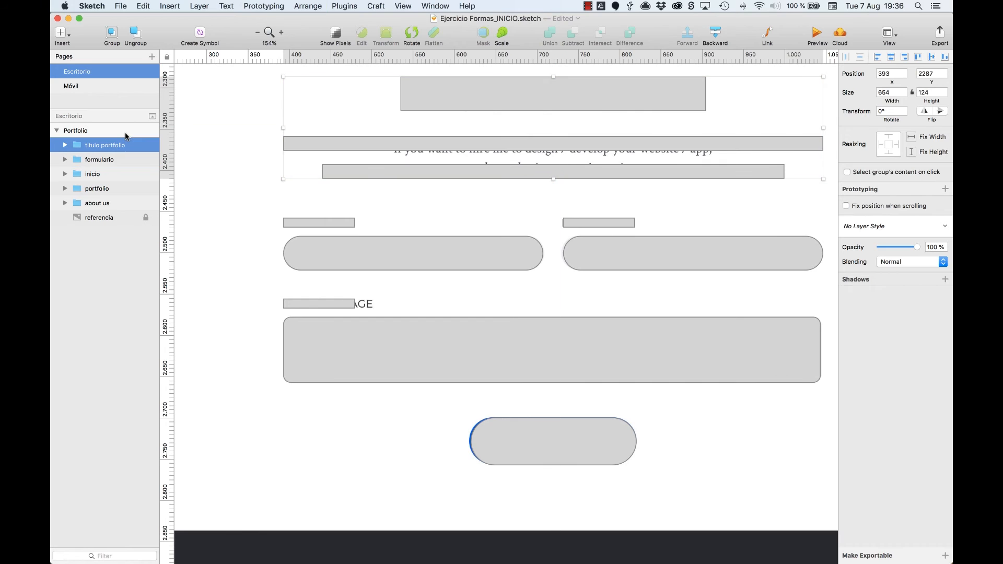
{"action": "key", "text": "super+r"}
{"action": "key", "text": "Right"}
{"action": "key", "text": "alt+BackSpace"}
{"action": "type", "text": "contacto"}
{"action": "key", "text": "Return"}
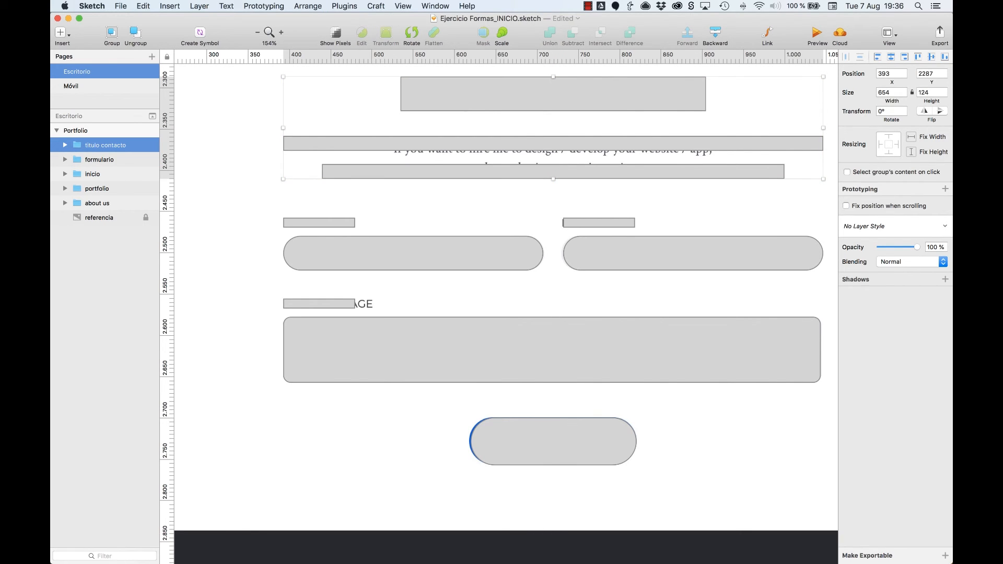
Group titulo contacto and formulario as contacto and place the group below about us in the layer order.
{"action": "left_click", "coordinate": [99, 161], "text": "shift"}
{"action": "key", "text": "super+g"}
{"action": "key", "text": "super+r"}
{"action": "type", "text": "c"}
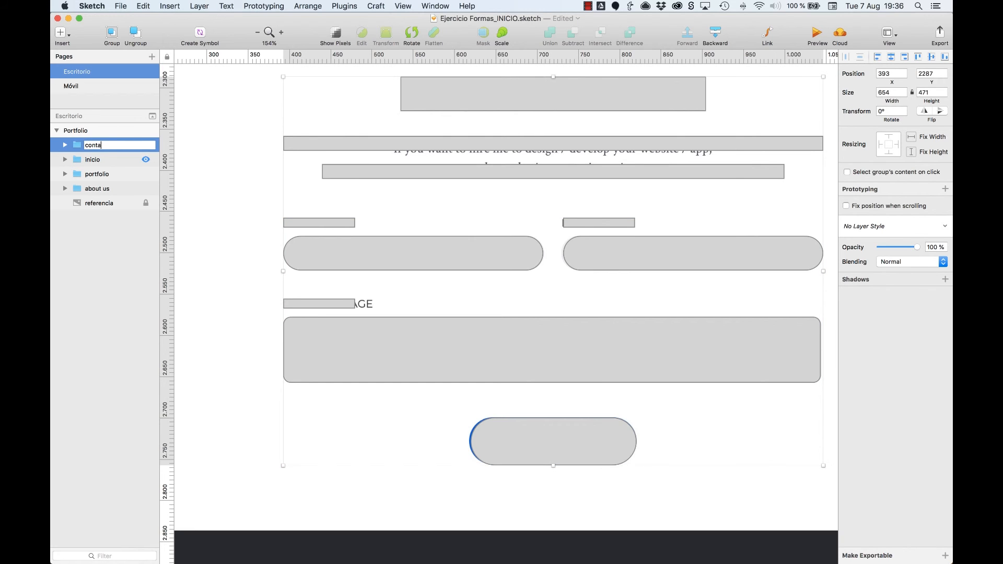
{"action": "key", "text": "Return"}
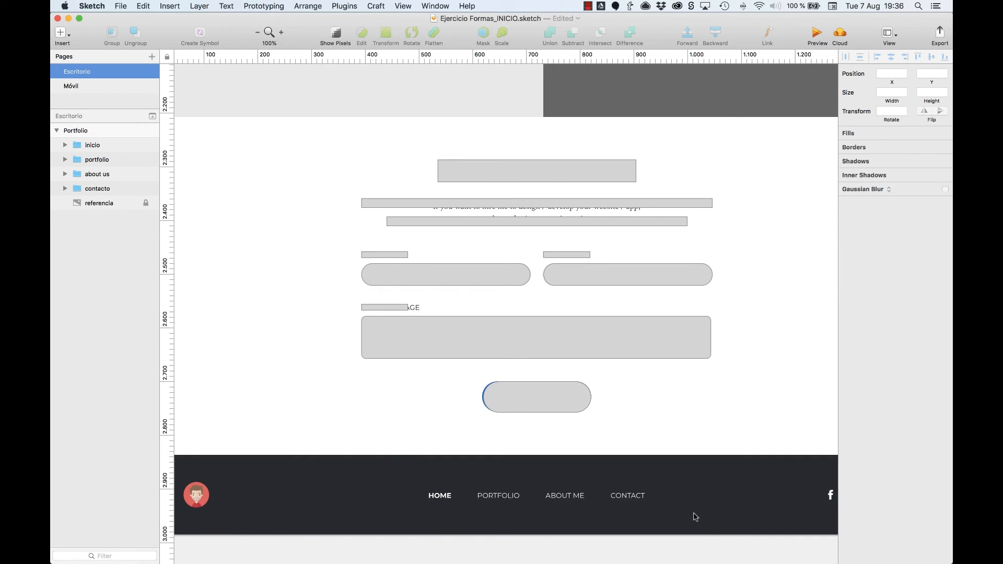
Draw a 1440 × 149 px rectangle over the footer at X 0, Y 2836.
{"action": "scroll", "coordinate": [694, 513], "scroll_direction": "down", "scroll_amount": 3}
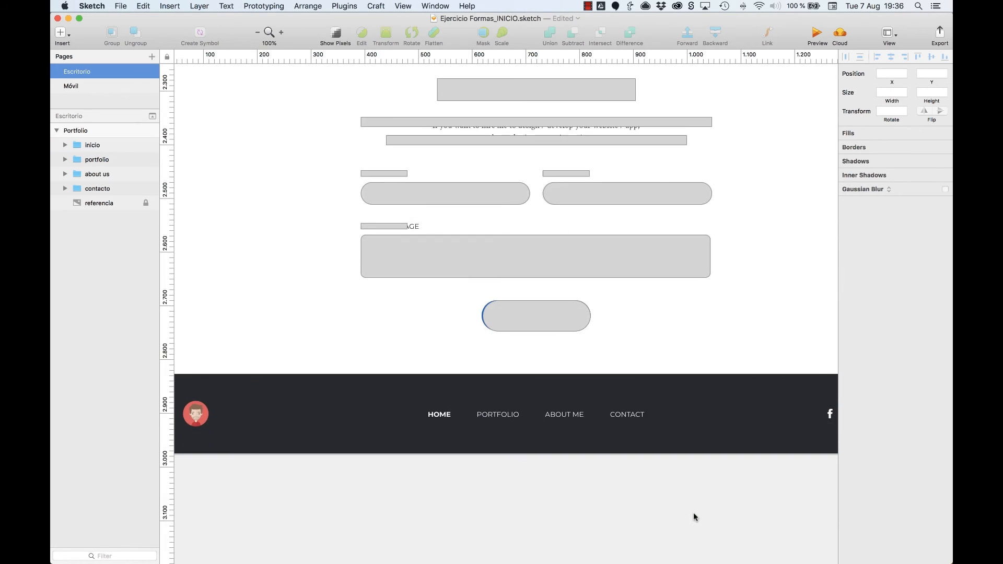
{"action": "key", "text": "super+minus"}
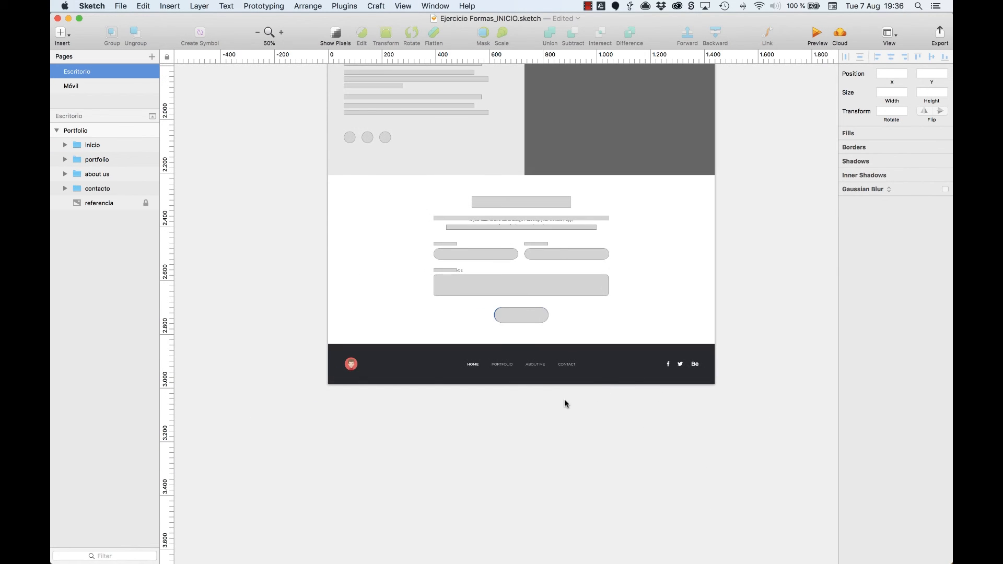
{"action": "key", "text": "r"}
{"action": "left_click_drag", "start_coordinate": [328, 384], "coordinate": [715, 344]}
Give the footer rectangle a borderless dark grey fill and move it below referencia in the layer order.
{"action": "left_click", "coordinate": [845, 348]}
{"action": "left_click", "coordinate": [863, 312]}
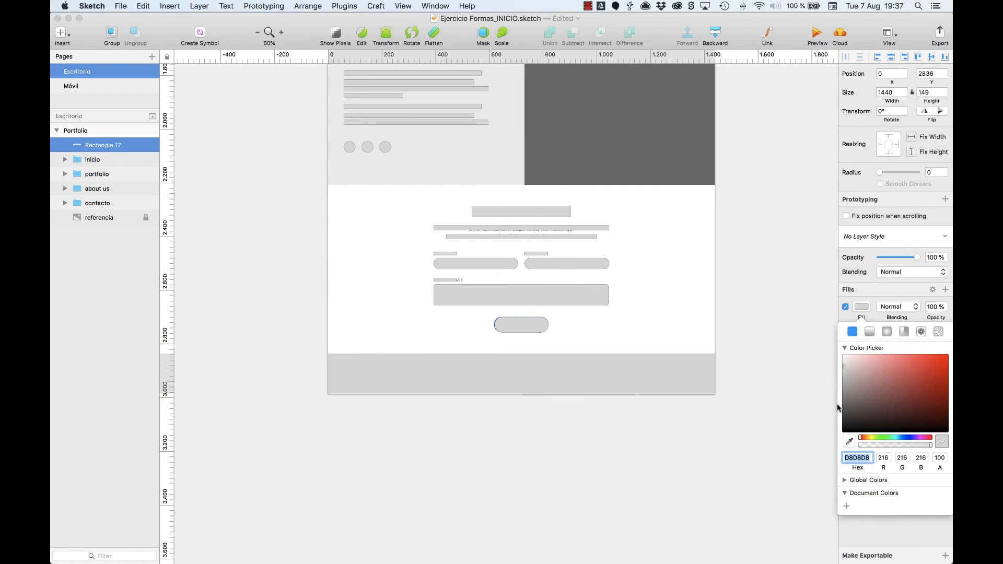
{"action": "left_click", "coordinate": [845, 410]}
{"action": "left_click", "coordinate": [783, 385]}
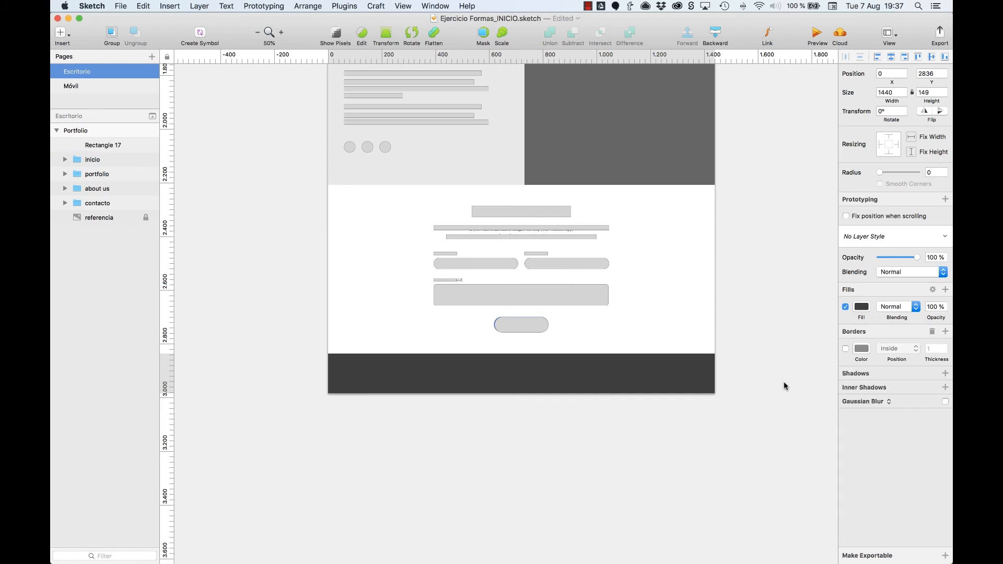
{"action": "left_click_drag", "start_coordinate": [101, 145], "coordinate": [101, 225]}
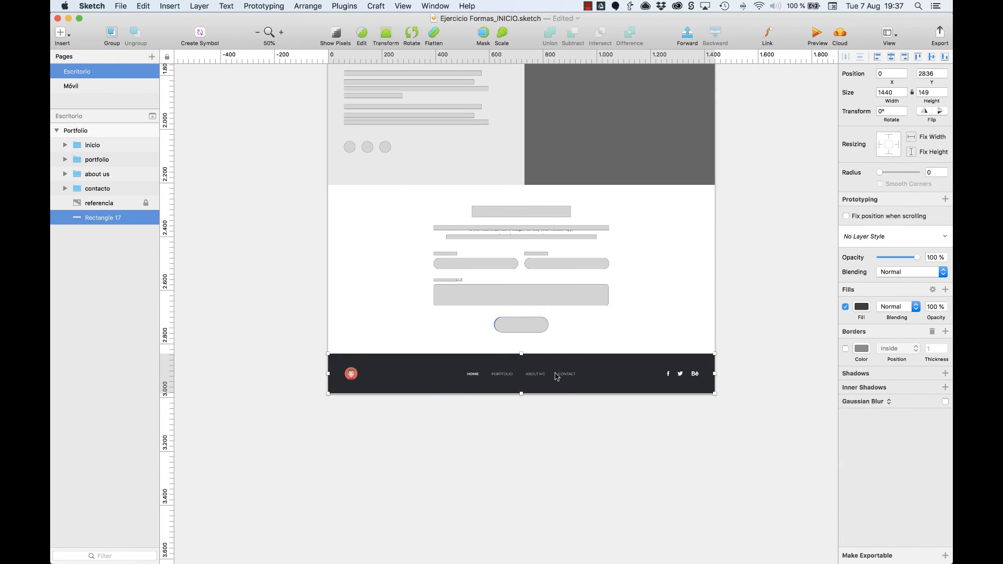
Copy the Encabezado group from the inicio section, paste it near the footer and place it above referencia in the layer order.
{"action": "scroll", "coordinate": [470, 365], "scroll_direction": "up", "scroll_amount": 15}
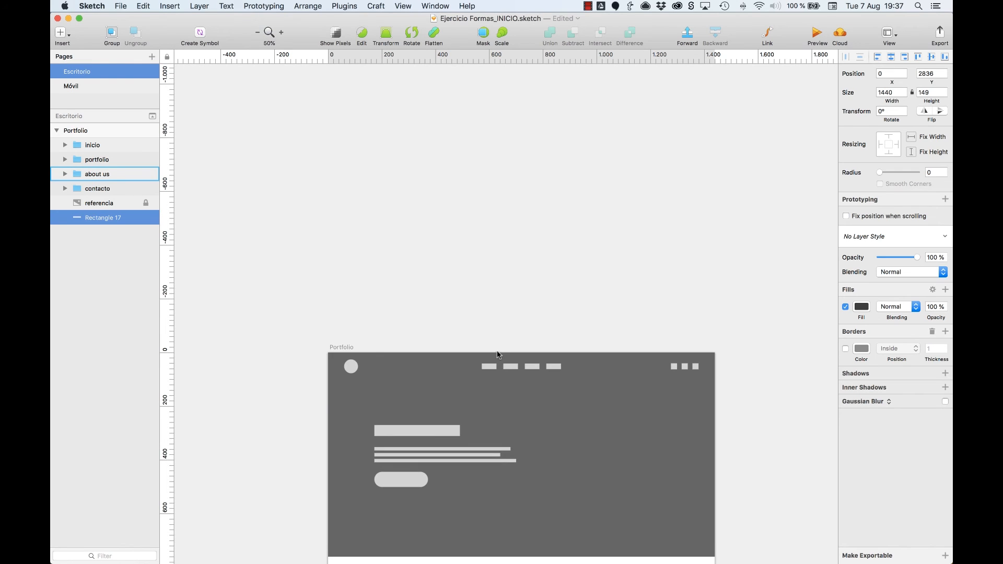
{"action": "double_click", "coordinate": [515, 369]}
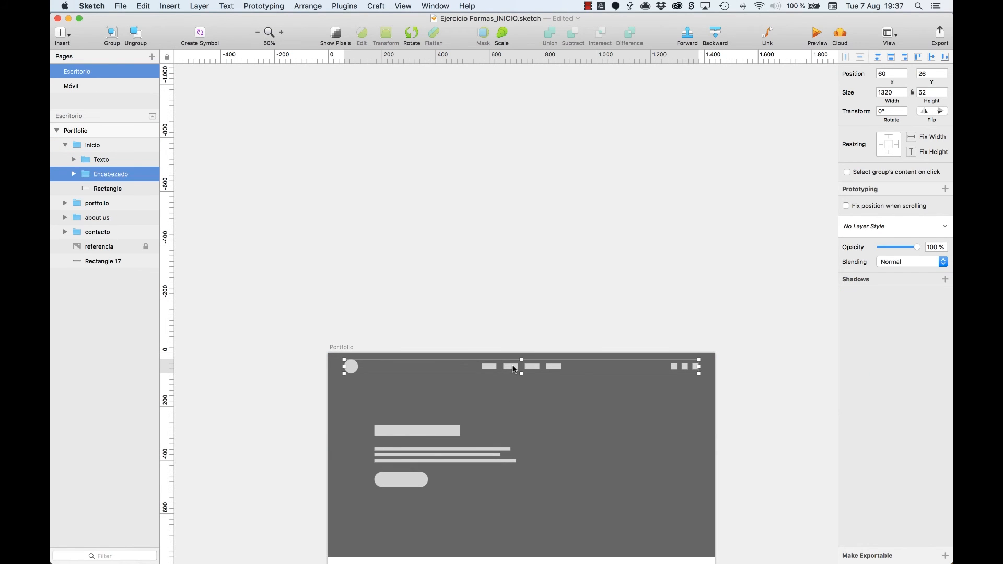
{"action": "key", "text": "super+c"}
{"action": "key", "text": "Escape"}
{"action": "left_click", "coordinate": [85, 217]}
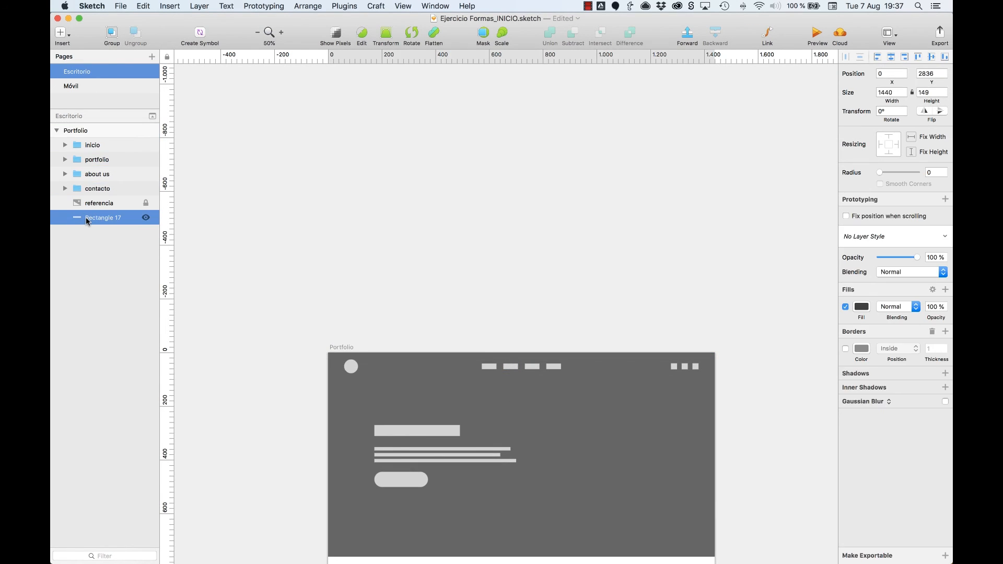
{"action": "key", "text": "super+2"}
{"action": "key", "text": "super+v"}
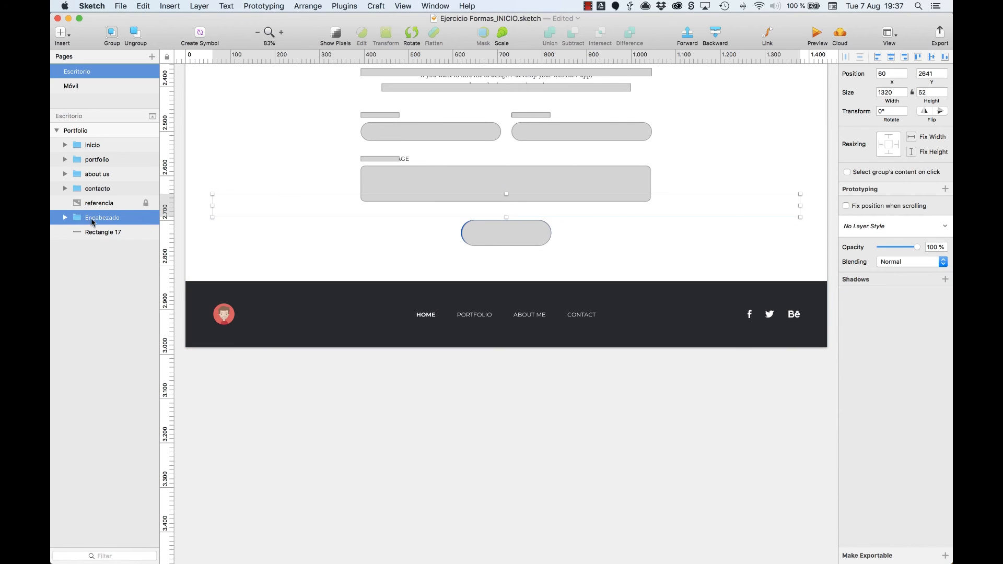
{"action": "left_click_drag", "start_coordinate": [93, 217], "coordinate": [93, 197]}
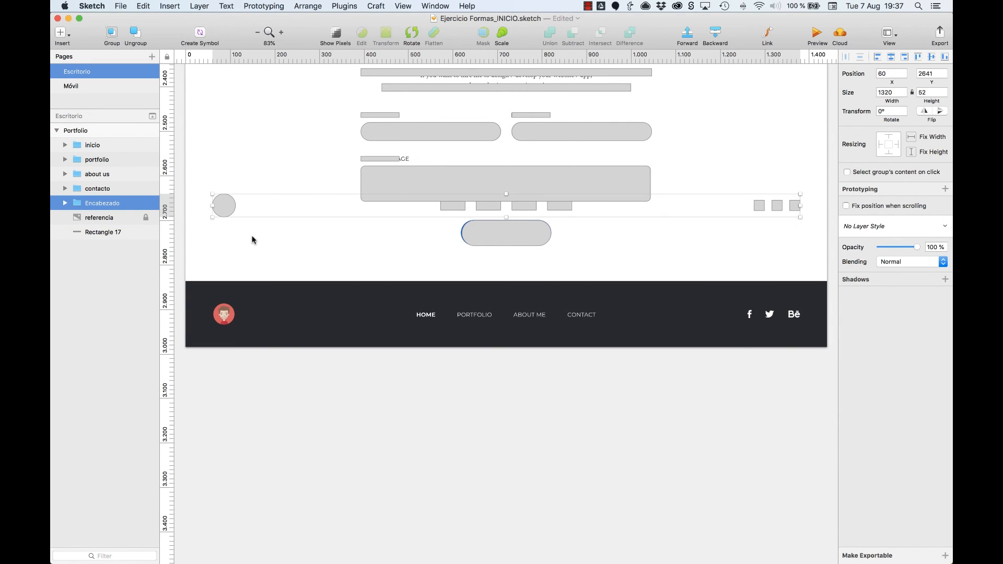
Move the pasted Encabezado group down over the footer to Y 2884.
{"action": "key", "text": "shift+Down"}
{"action": "key", "text": "shift+Down"}
{"action": "key", "text": "shift+Down"}
{"action": "key", "text": "shift+Down"}
{"action": "key", "text": "shift+Down"}
{"action": "key", "text": "shift+Down"}
{"action": "key", "text": "shift+Down"}
{"action": "key", "text": "shift+Down"}
{"action": "key", "text": "shift+Down"}
{"action": "key", "text": "shift+Down"}
{"action": "key", "text": "shift+Down"}
{"action": "key", "text": "shift+Down"}
{"action": "key", "text": "shift+Down"}
{"action": "key", "text": "shift+Down"}
{"action": "key", "text": "shift+Down"}
{"action": "key", "text": "shift+Down"}
{"action": "key", "text": "shift+Down"}
{"action": "key", "text": "shift+Down"}
{"action": "key", "text": "shift+Down"}
{"action": "key", "text": "shift+Down"}
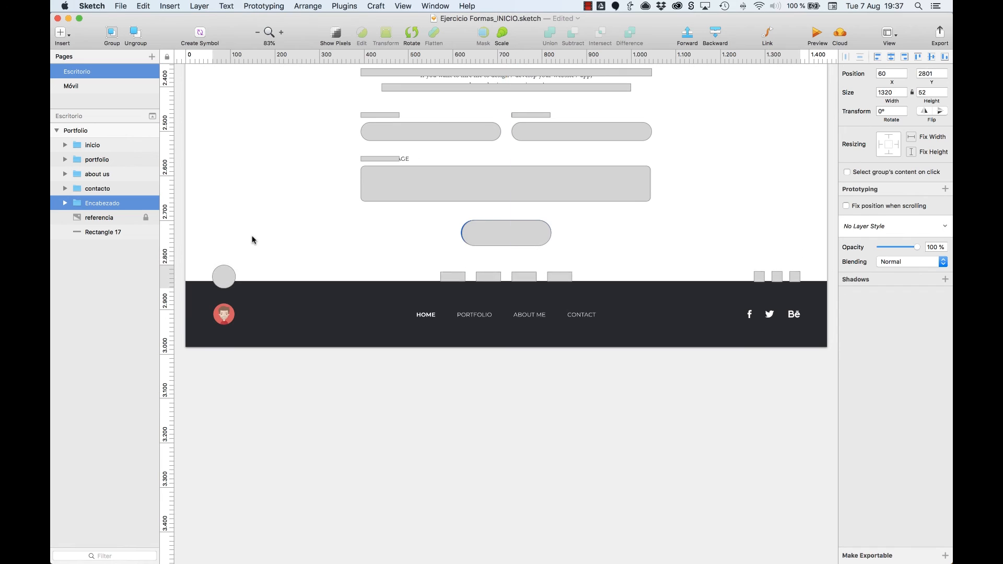
{"action": "key", "text": "shift+Down"}
{"action": "key", "text": "Down"}
{"action": "key", "text": "Down"}
{"action": "key", "text": "Down"}
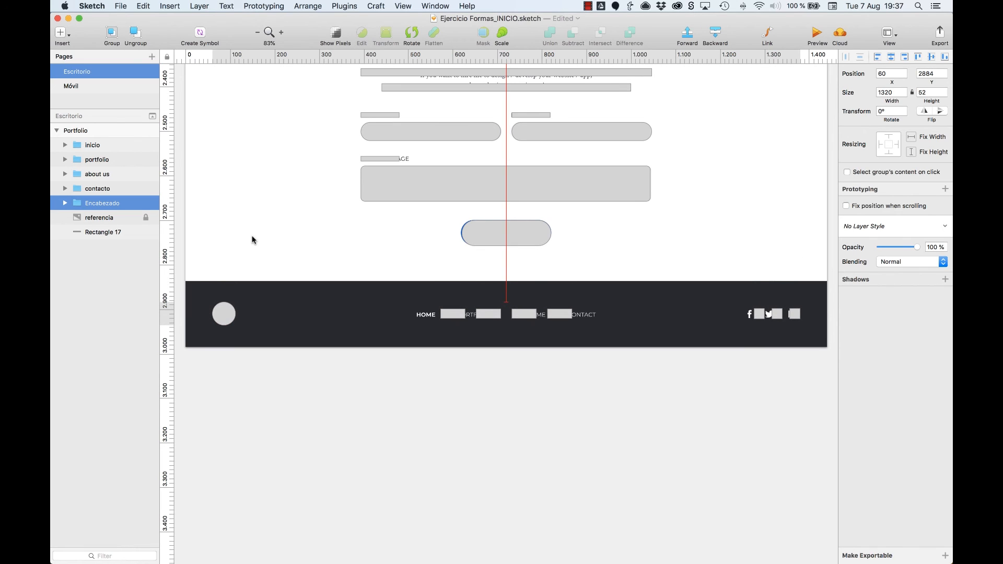
Move the dark footer rectangle above referencia in the layer order and check the Encabezado group's spacing within it.
{"action": "left_click_drag", "start_coordinate": [93, 232], "coordinate": [97, 213]}
{"action": "left_click", "coordinate": [101, 203]}
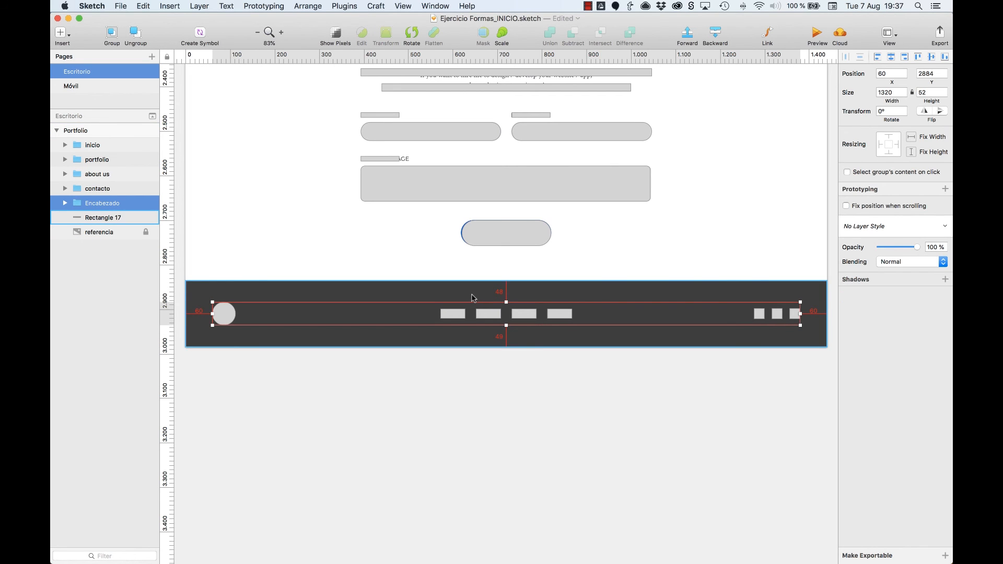
{"action": "key", "text": "alt"}
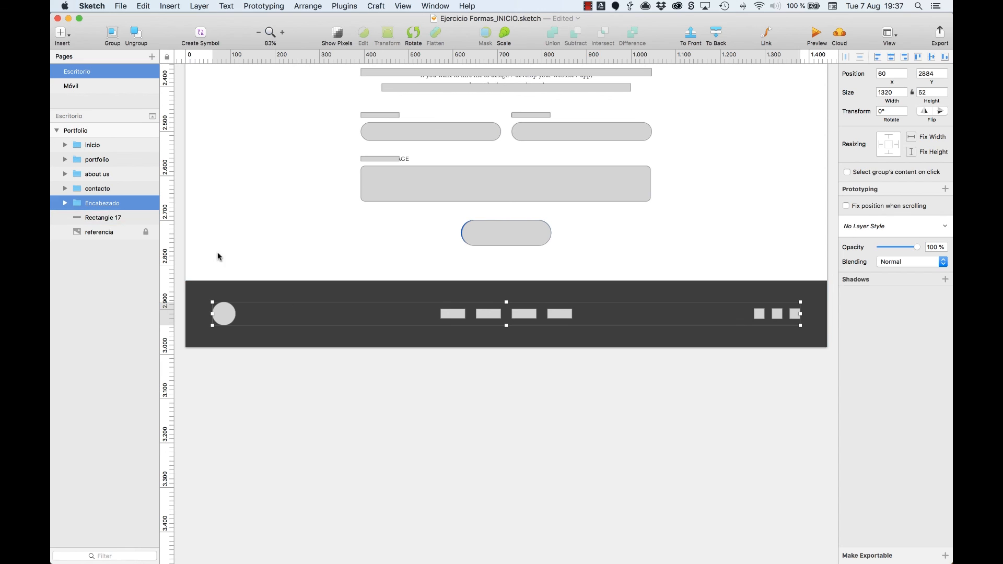
Group the pasted Encabezado and the dark background rectangle as footer.
{"action": "left_click", "coordinate": [113, 218], "text": "shift"}
{"action": "key", "text": "super+g"}
{"action": "key", "text": "super+r"}
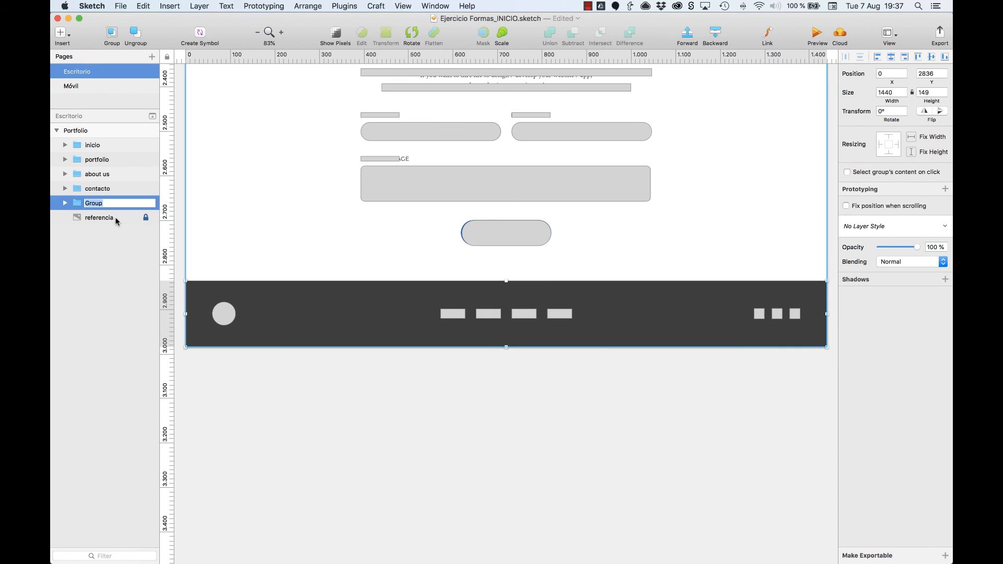
{"action": "key", "text": "Return"}
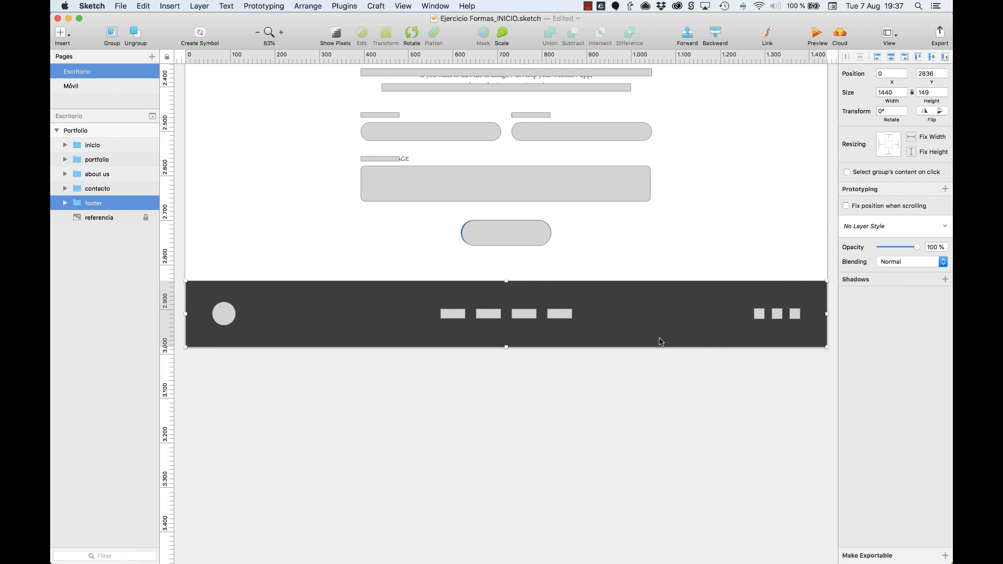
{"action": "left_click", "coordinate": [614, 359]}
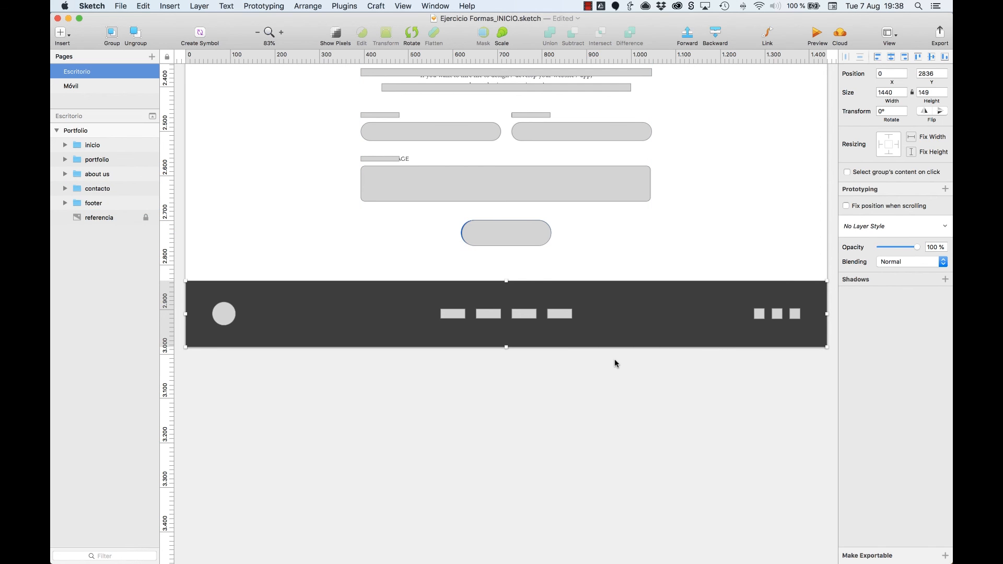
Hide the referencia image layer of the Portfolio artboard, leaving only the basic shapes in view.
{"action": "key", "text": "super+minus"}
{"action": "scroll", "coordinate": [614, 359], "scroll_direction": "up", "scroll_amount": 5}
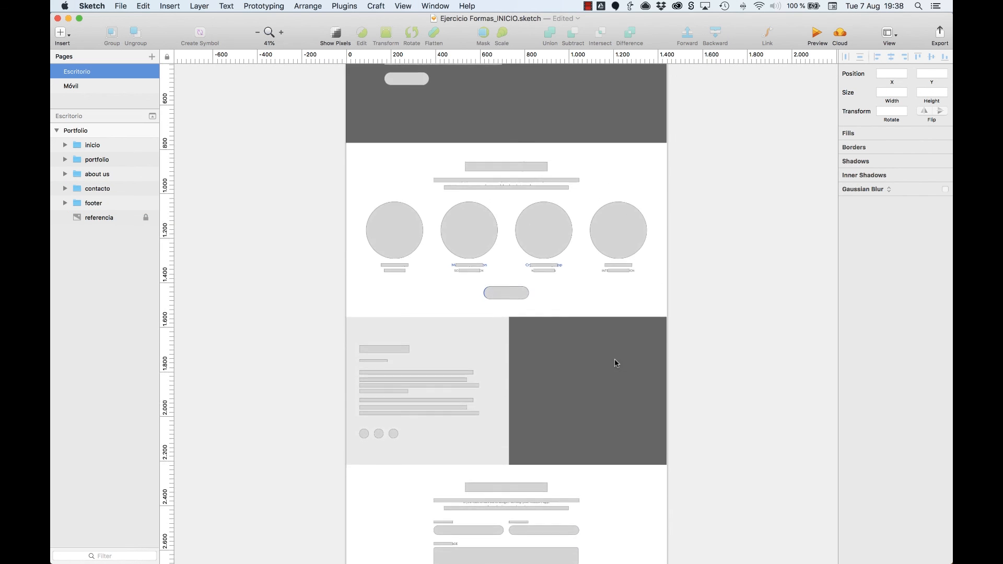
{"action": "left_click", "coordinate": [121, 219]}
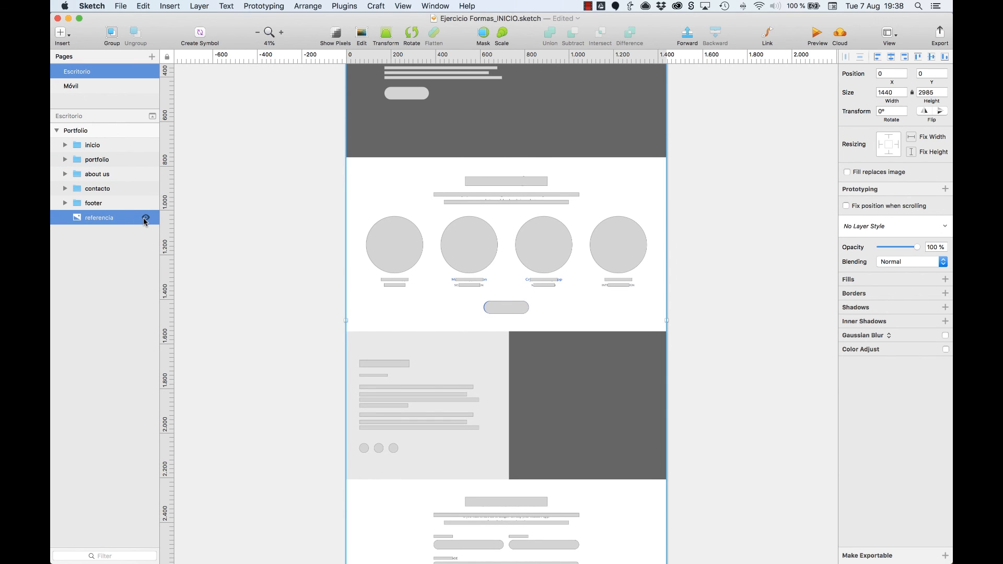
{"action": "left_click", "coordinate": [144, 218]}
{"action": "left_click", "coordinate": [230, 261]}
Review the finished shape layout of the Portfolio page from the inicio section down to the footer.
{"action": "scroll", "coordinate": [318, 206], "scroll_direction": "up", "scroll_amount": 3}
{"action": "scroll", "coordinate": [318, 206], "scroll_direction": "down", "scroll_amount": 8}
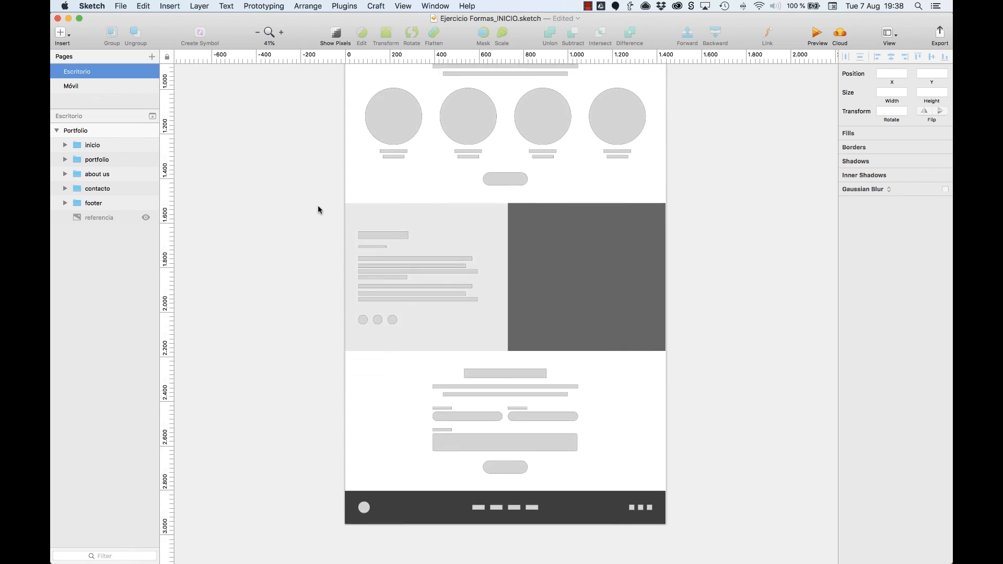
{"action": "scroll", "coordinate": [318, 205], "scroll_direction": "down", "scroll_amount": 4}
{"action": "scroll", "coordinate": [318, 205], "scroll_direction": "up", "scroll_amount": 10}
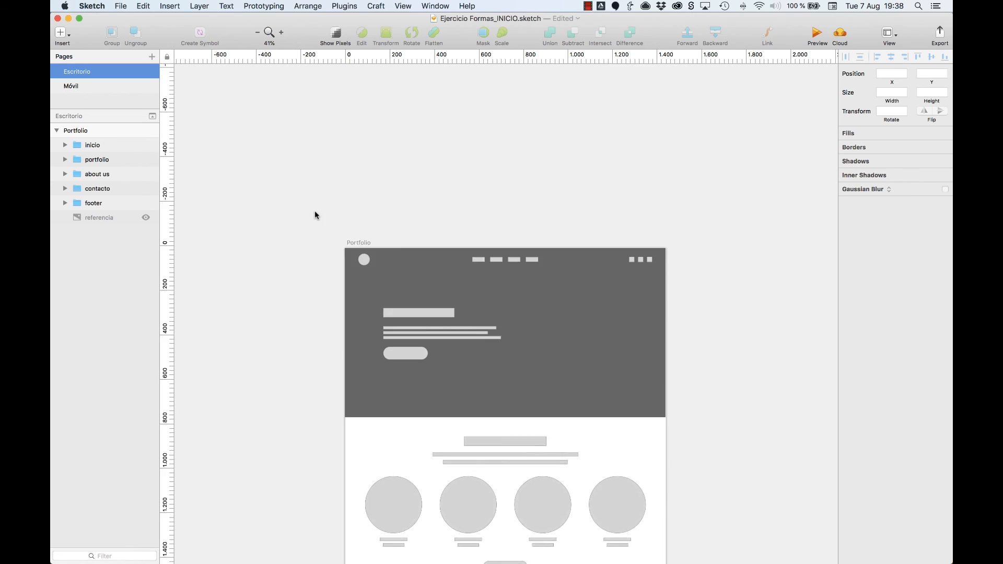
{"action": "scroll", "coordinate": [315, 211], "scroll_direction": "up", "scroll_amount": 2}
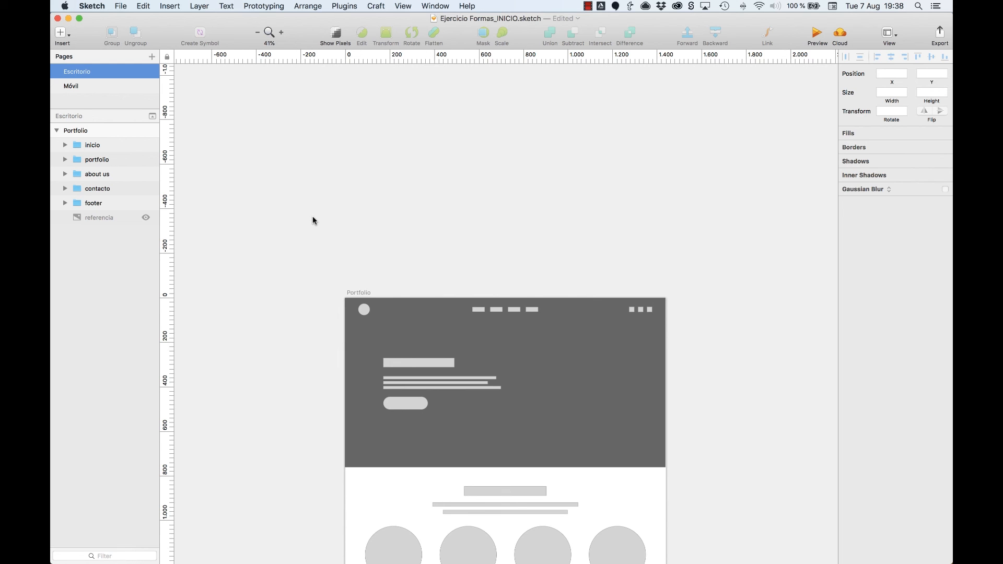
{"action": "scroll", "coordinate": [313, 219], "scroll_direction": "down", "scroll_amount": 10}
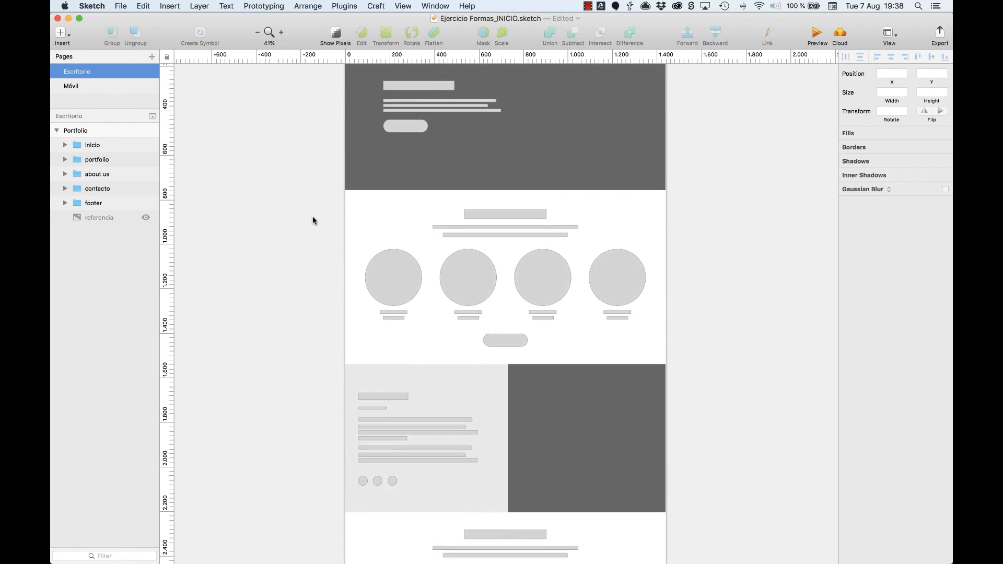
{"action": "scroll", "coordinate": [313, 220], "scroll_direction": "down", "scroll_amount": 5}
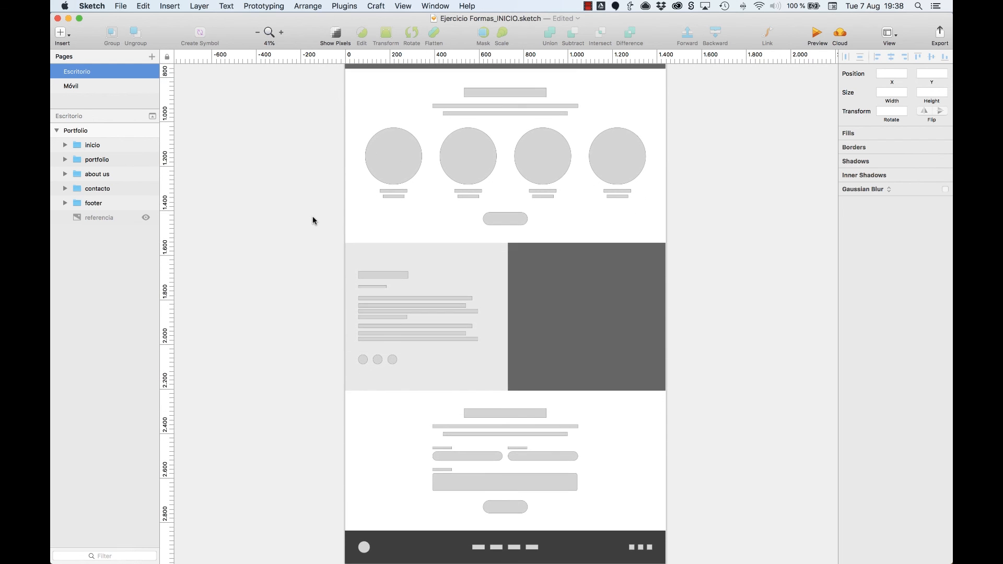